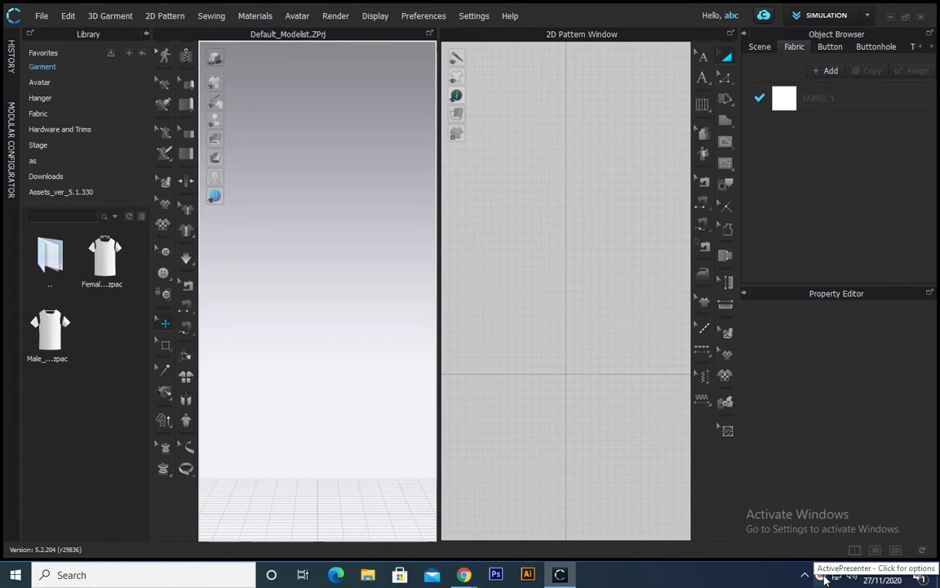
left_click(822, 576)
left_click(824, 464)
left_click(611, 535)
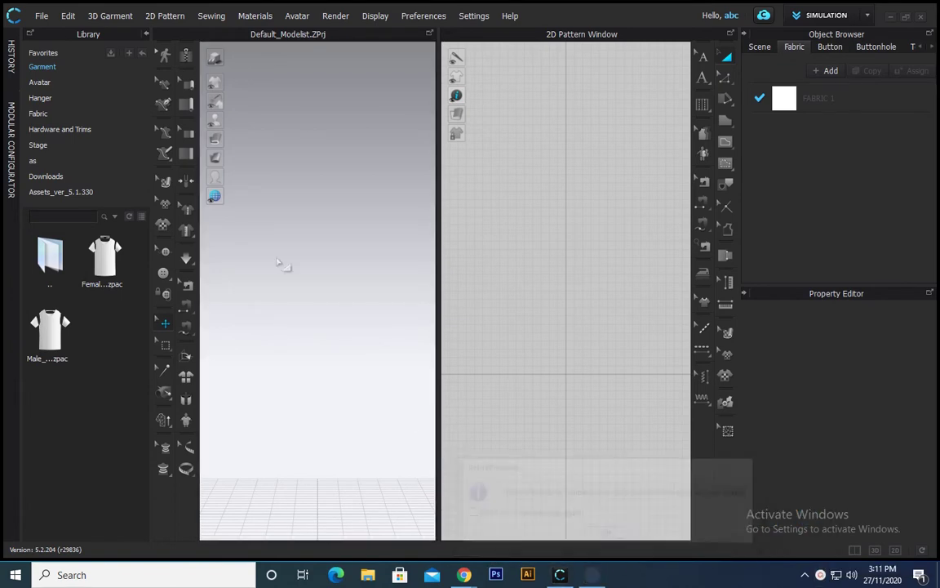
- Import the 3D object "Bed kameron DLS N040620.obj" into the scene with the default import options
left_click(42, 15)
mouse_move(99, 150)
left_click(203, 209)
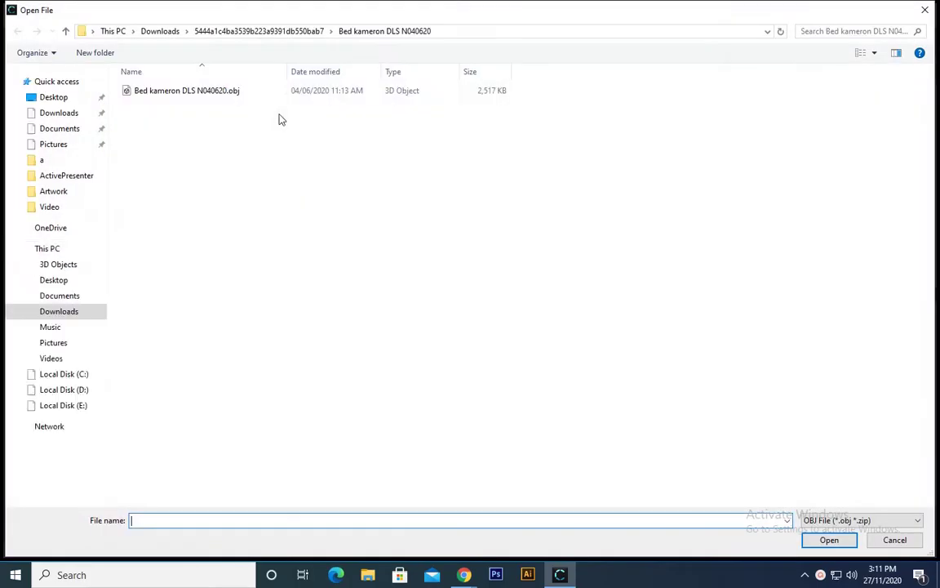
double_click(250, 92)
left_click(482, 530)
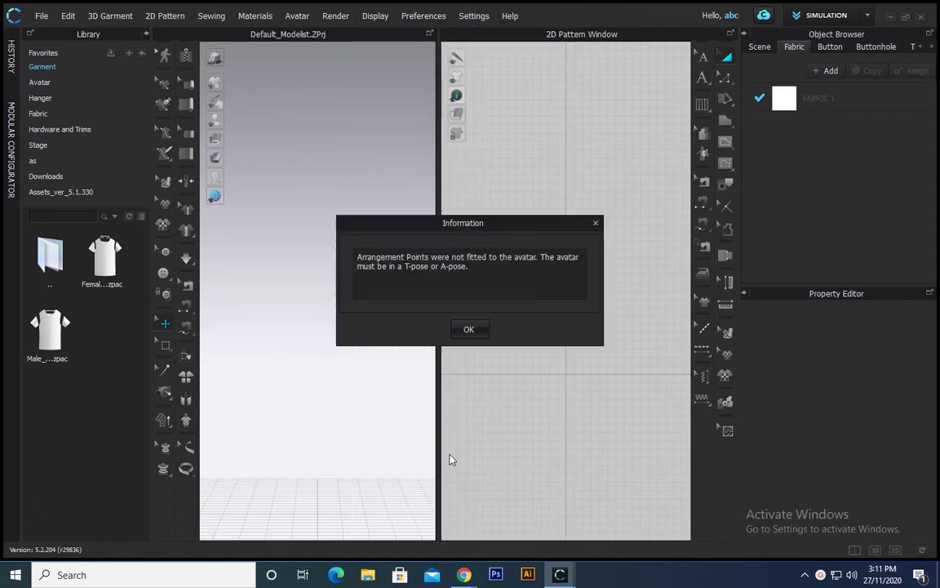
left_click(470, 330)
- Start a polygon pattern in the 2D window with a horizontal first edge 50 cm long
right_click_drag(368, 373, 378, 460)
scroll(570, 322, "up", 2)
middle_click_drag(509, 324, 577, 350)
scroll(577, 351, "up", 2)
scroll(571, 384, "up", 3)
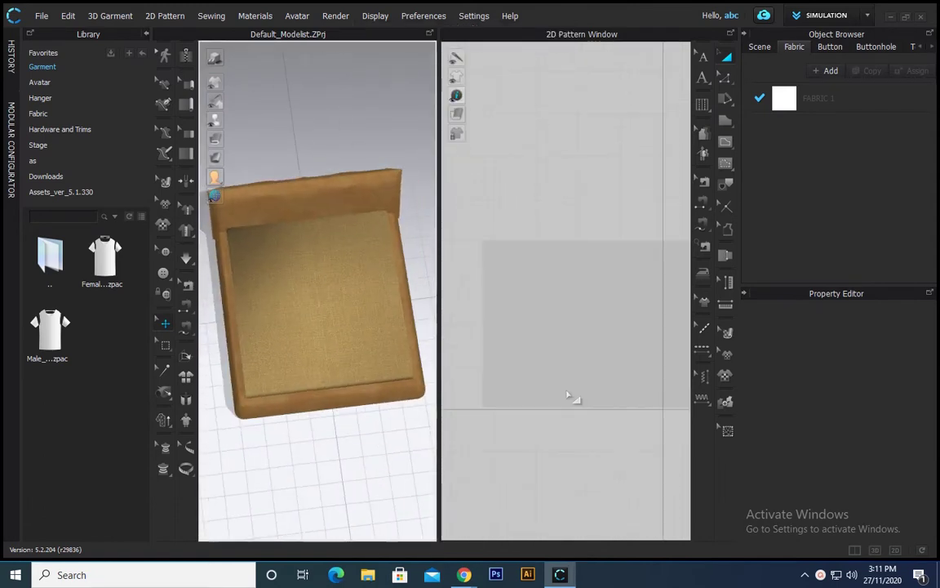
scroll(571, 394, "down", 1)
left_click(725, 121)
right_click(572, 292)
type("20")
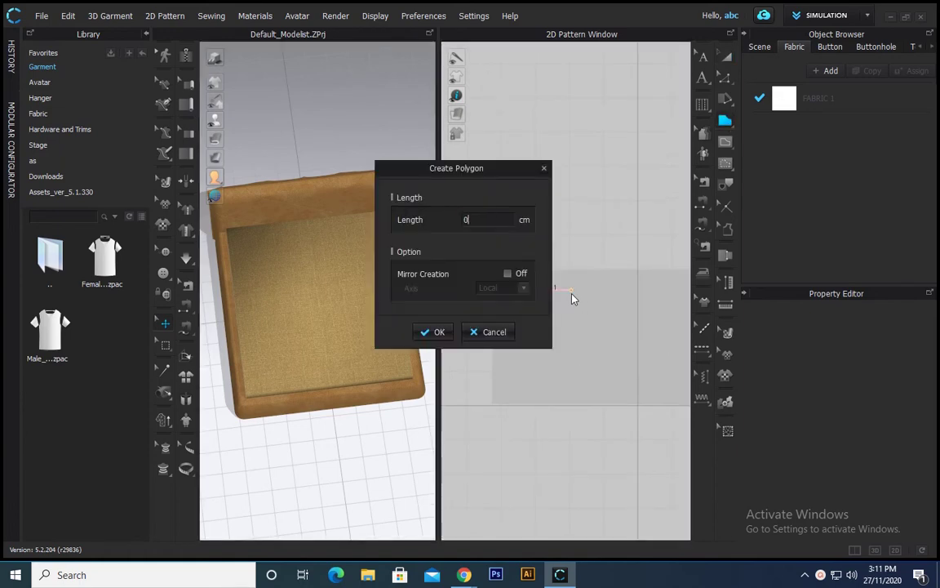
key("Return")
type("50")
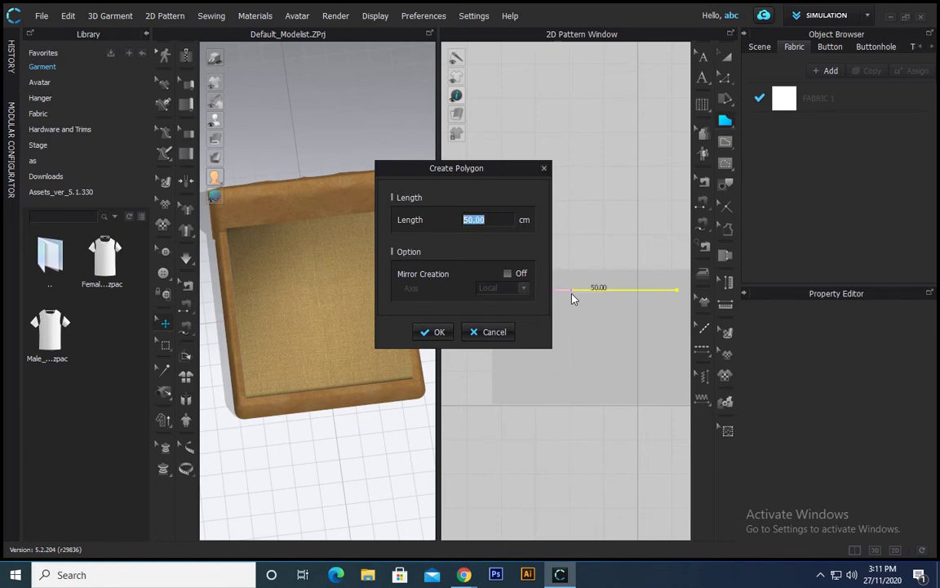
key("Return")
- Complete the polygon as a closed 50 × 30 cm rectangle, giving its vertical side a length of 30 cm
right_click(613, 319)
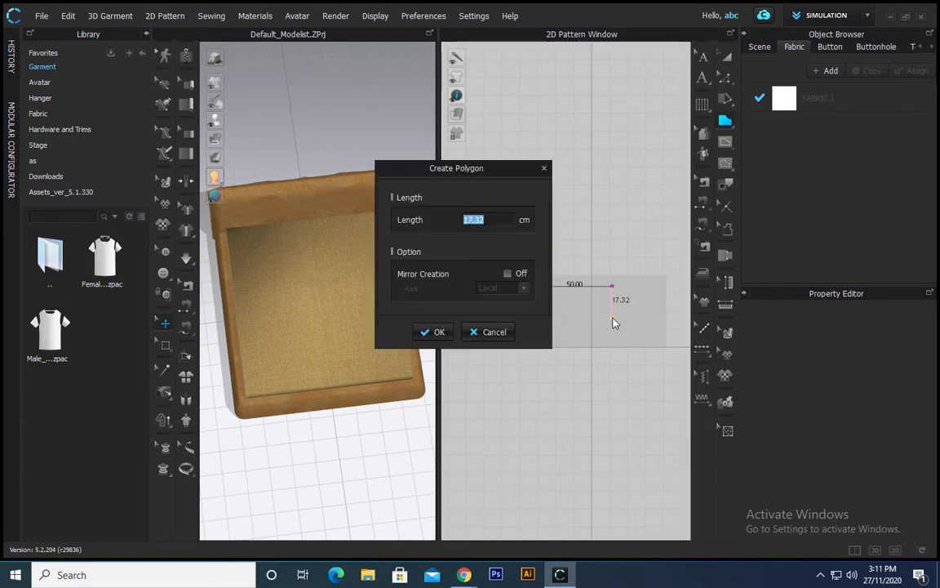
type("30.00")
key("Return")
left_click(523, 340)
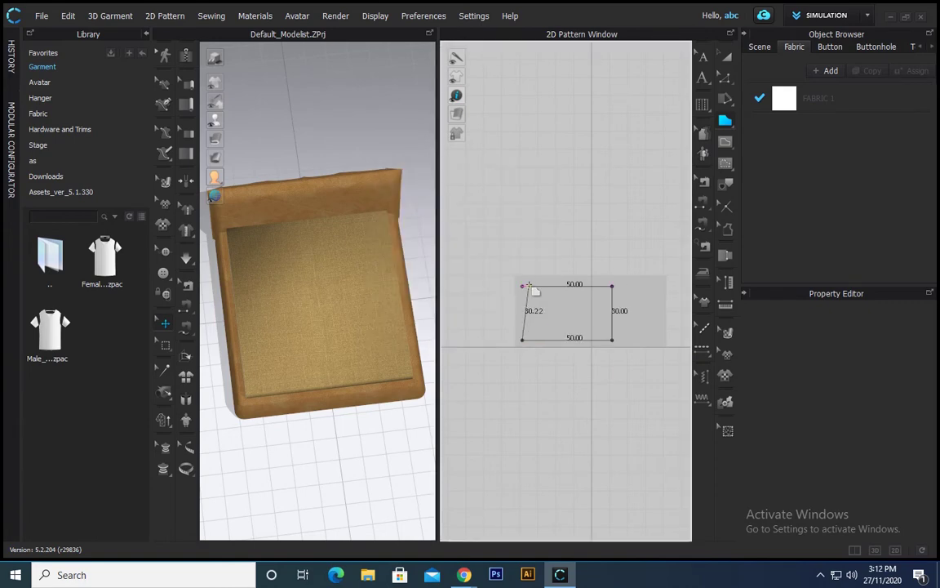
left_click(523, 285)
- Scale the bed model up uniformly to about 136 × 64 × 152 cm
key("z")
left_click(340, 251)
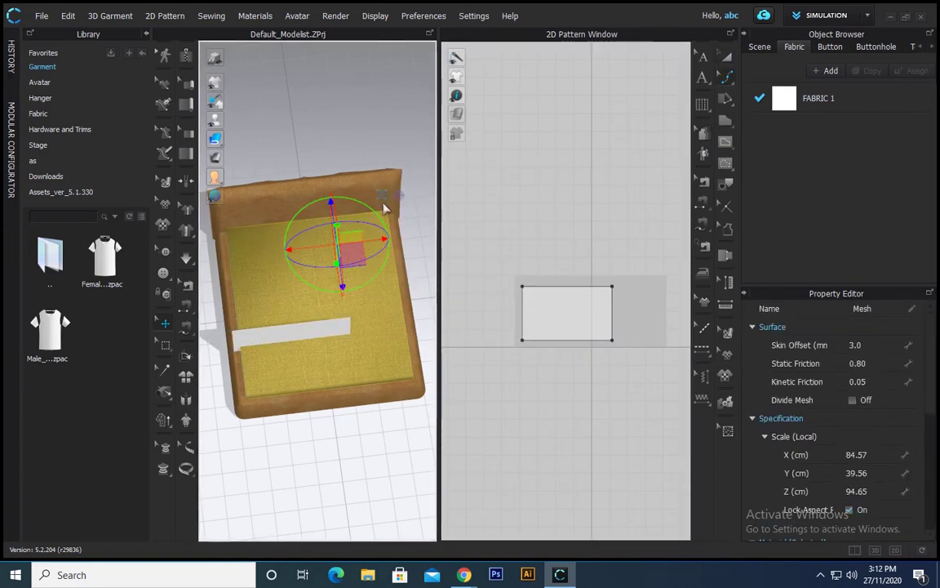
left_click_drag(340, 237, 412, 325)
scroll(375, 127, "down", 4)
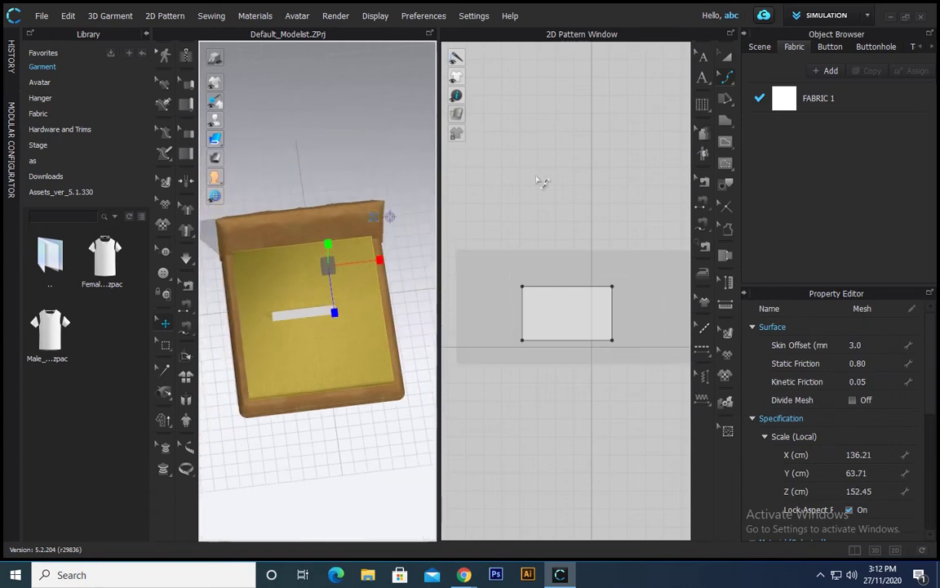
scroll(536, 177, "down", 3)
scroll(615, 243, "up", 2)
scroll(614, 243, "down", 1)
- Reposition the scaled bed together with the pattern on the grid of the 3D scene
left_click(727, 57)
right_click(350, 289)
mouse_move(434, 397)
left_click(551, 420)
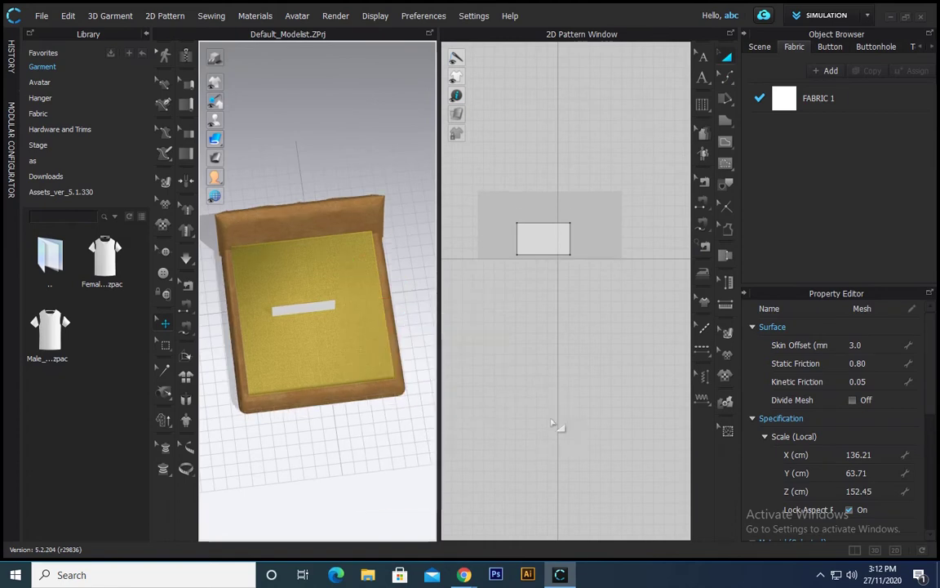
right_click(333, 292)
mouse_move(408, 389)
left_click(494, 390)
left_click(357, 447)
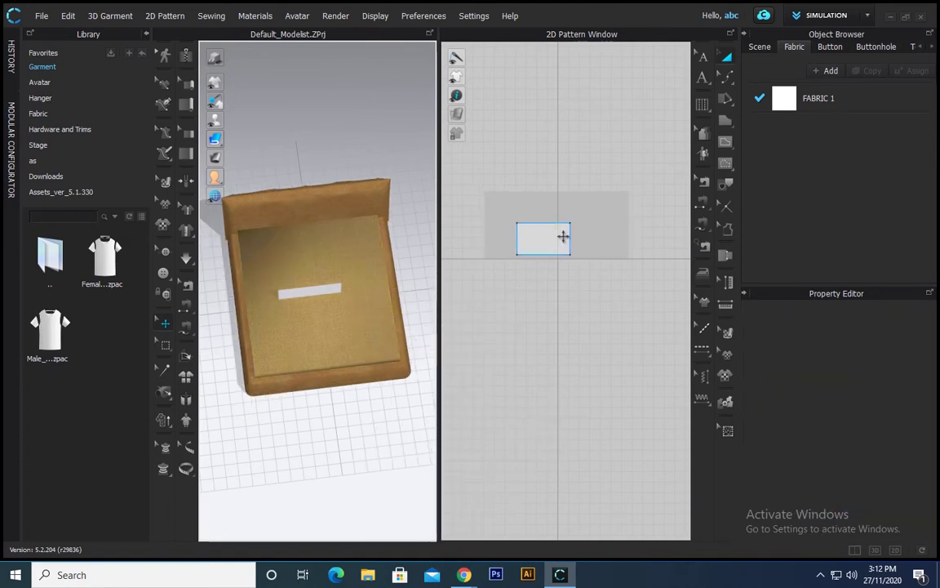
- Move the rectangle in the 2D window so that its right edge lies on the vertical axis
left_click(561, 237)
left_click_drag(545, 212, 545, 213)
left_click(555, 232)
left_click(529, 218)
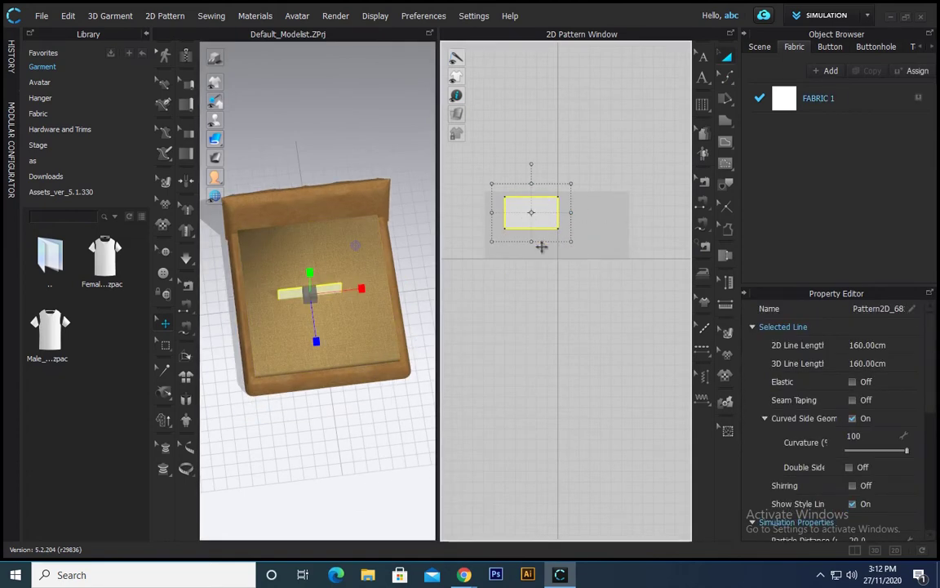
left_click(541, 248)
scroll(527, 293, "down", 1)
middle_click_drag(519, 306, 543, 335)
scroll(543, 335, "up", 2)
left_click(576, 230)
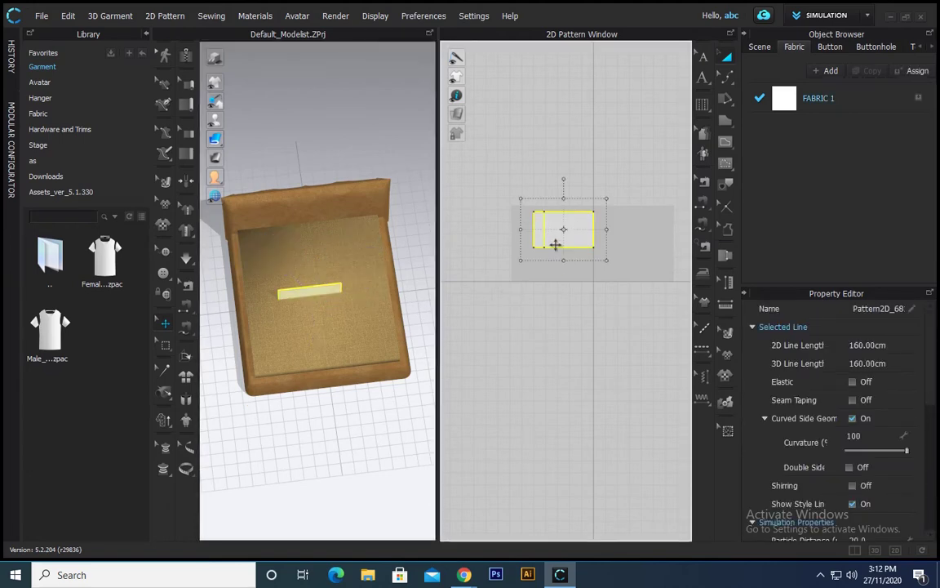
key("ctrl+z")
key("ctrl+z")
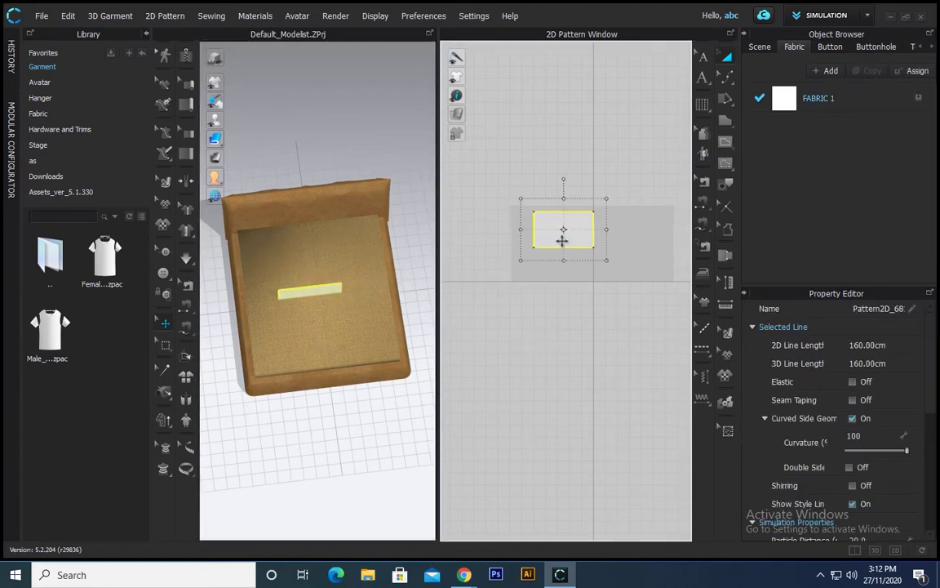
- Rotate the rectangle pattern in the 3D scene so that it lies flat, parallel to the mattress
left_click(312, 292)
right_click_drag(317, 414, 369, 368)
left_click_drag(355, 276, 283, 258)
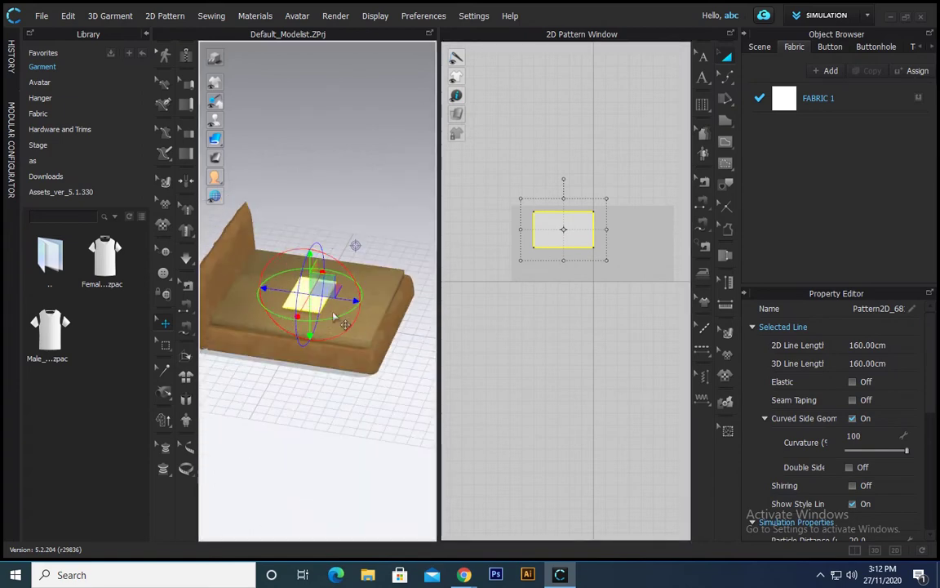
left_click(359, 454)
- Move the flat rectangle in 3D to the pillow position near the headboard, on the left half of the mattress
key("5")
left_click(321, 308)
left_click_drag(319, 311, 282, 234)
left_click(368, 239)
- Duplicate the rectangle pattern and place the copy directly below the original in the 2D window
left_click(565, 233)
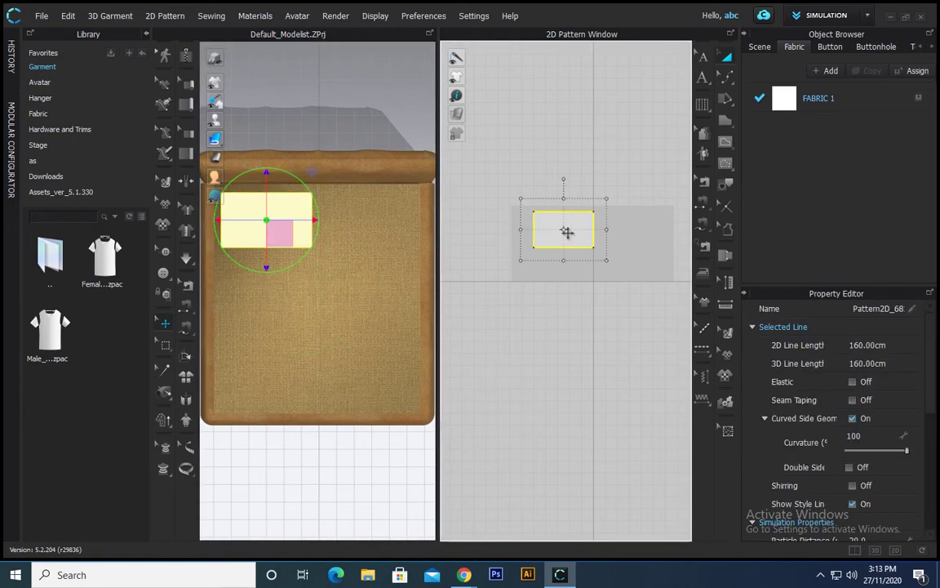
key("ctrl+c")
key("ctrl+v")
left_click(562, 279)
left_click(577, 389)
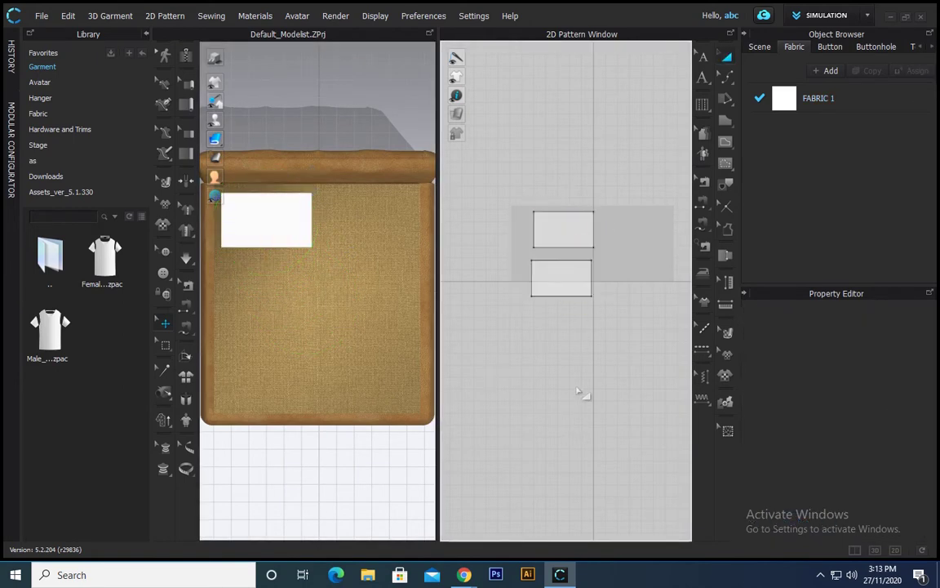
- Separate the copied rectangle from the original in 3D so the two form parallel layers above the mattress
left_click(563, 287)
right_click_drag(353, 361, 490, 250)
left_click(563, 228)
right_click_drag(392, 327, 324, 227)
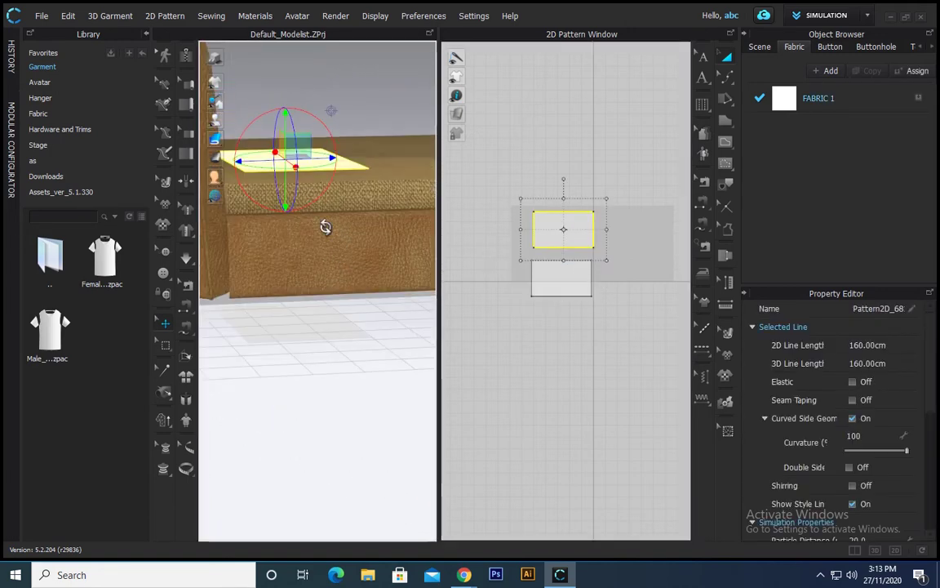
left_click(562, 276)
left_click_drag(307, 199, 241, 195)
left_click(330, 335)
key("5")
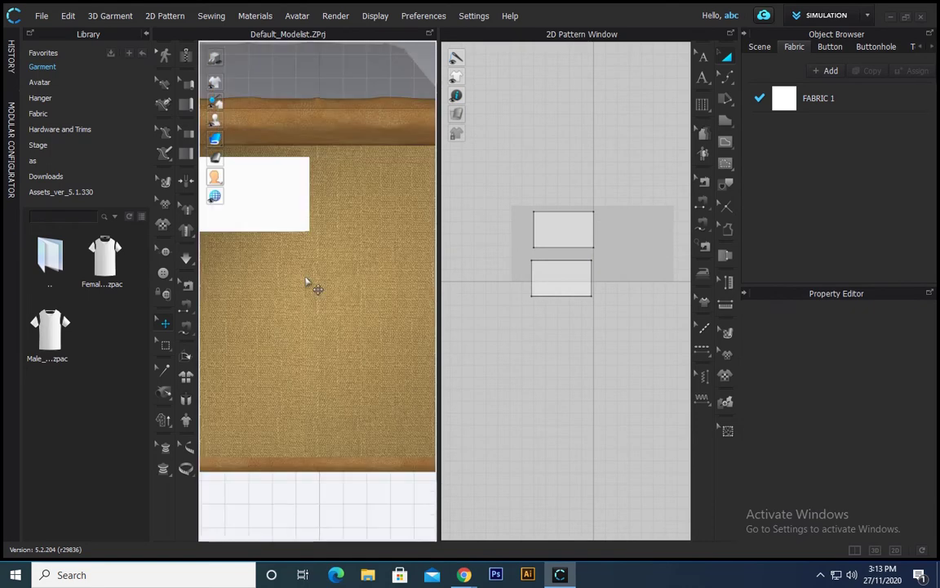
- Try sewing the short edges crosswise: upper rectangle's right edge to the lower's left, and its left edge to the lower's right
scroll(306, 282, "down", 3)
left_click(570, 283)
key("n")
left_click(587, 248)
left_click(594, 229)
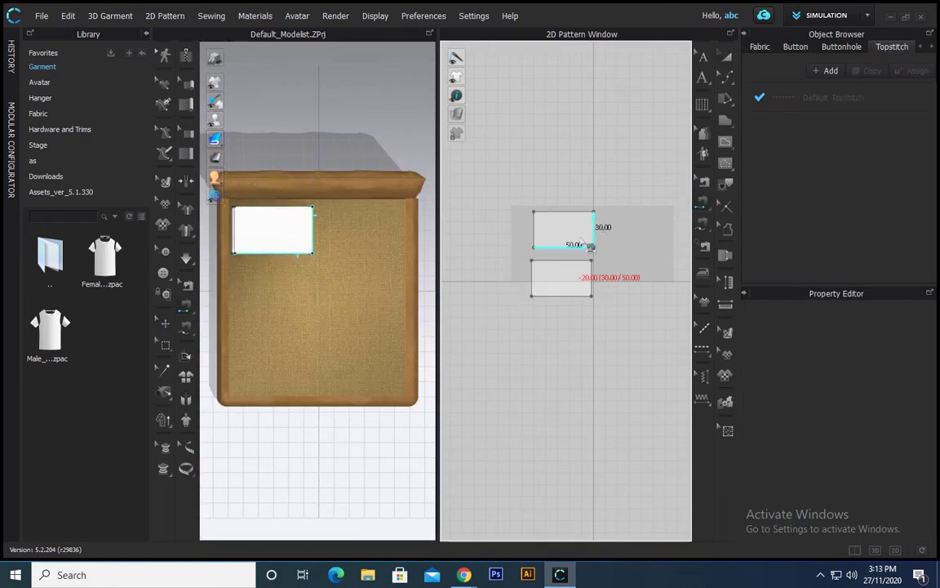
left_click(533, 274)
left_click(536, 227)
left_click(594, 279)
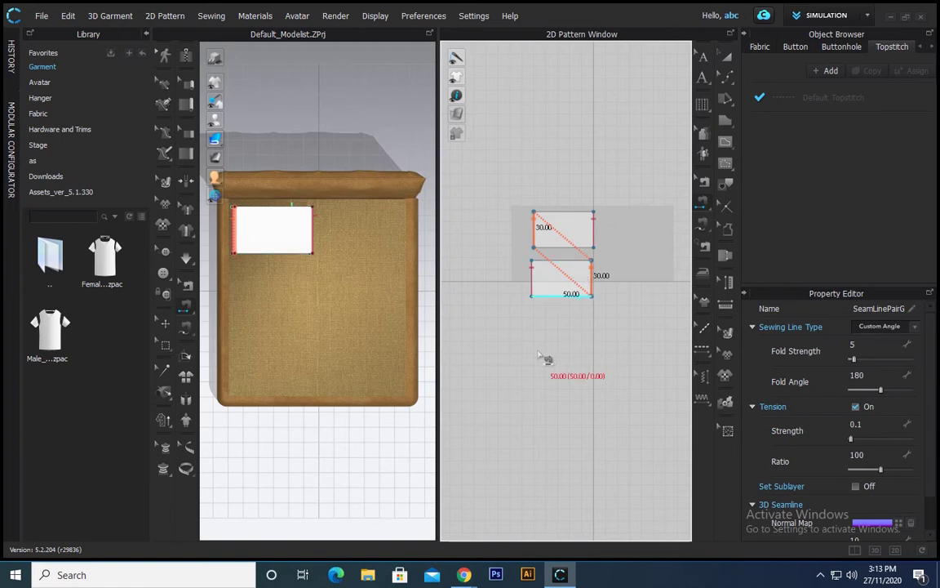
- Sew the upper rectangle's top edge to the lower's bottom edge, and its bottom edge to the lower's top edge
left_click(589, 299)
left_click(578, 213)
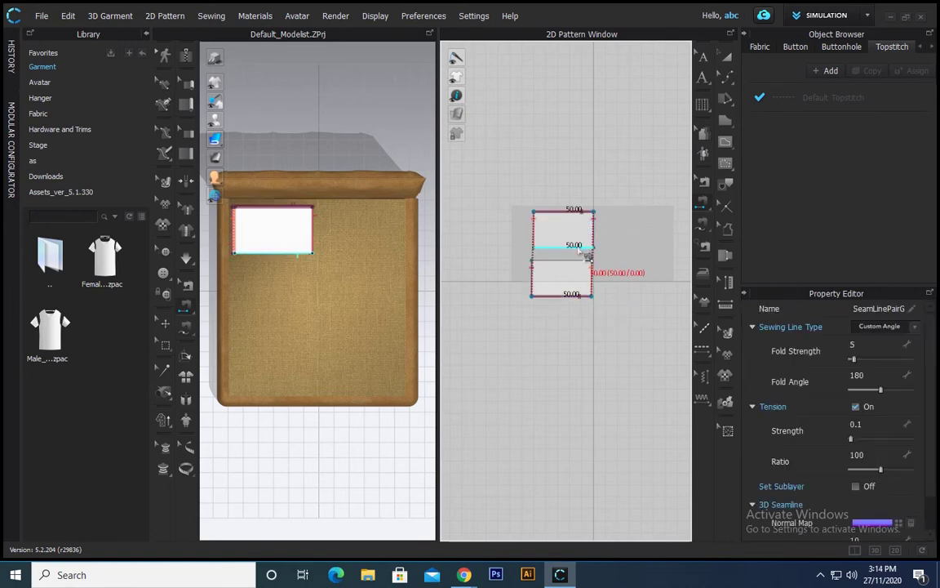
left_click(580, 248)
left_click(580, 261)
key("z")
key("a")
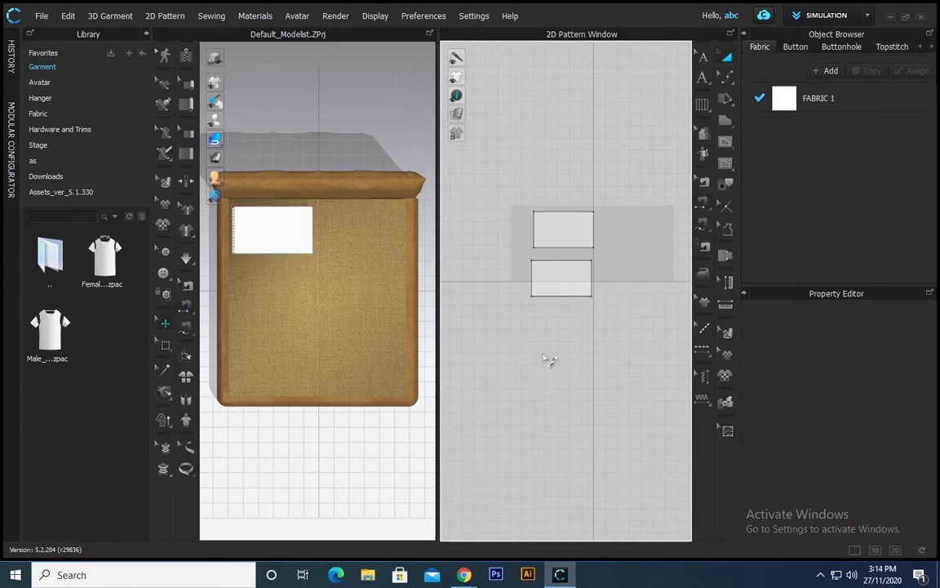
- Delete the crossed seams joining the short edges of the two rectangles
right_click_drag(431, 277, 287, 288)
key("5")
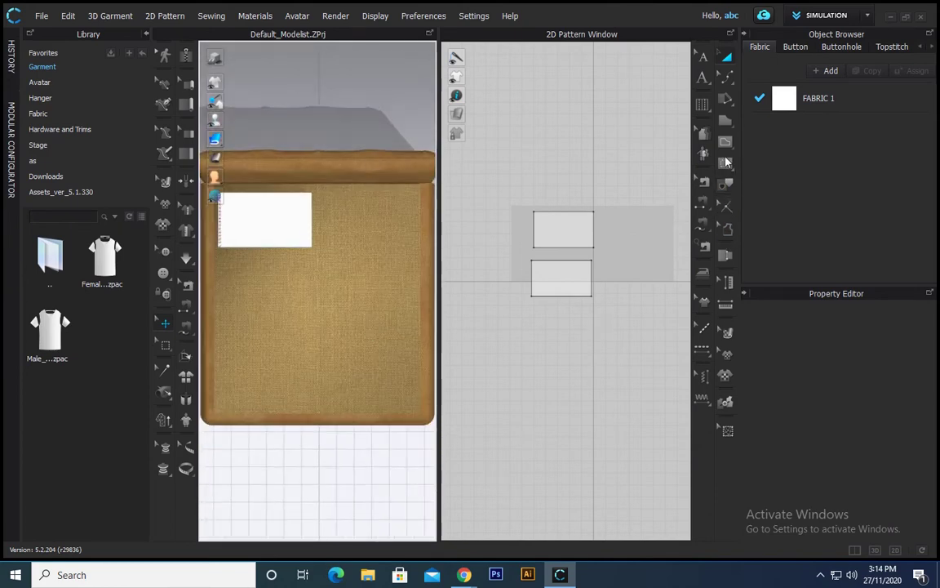
left_click(726, 59)
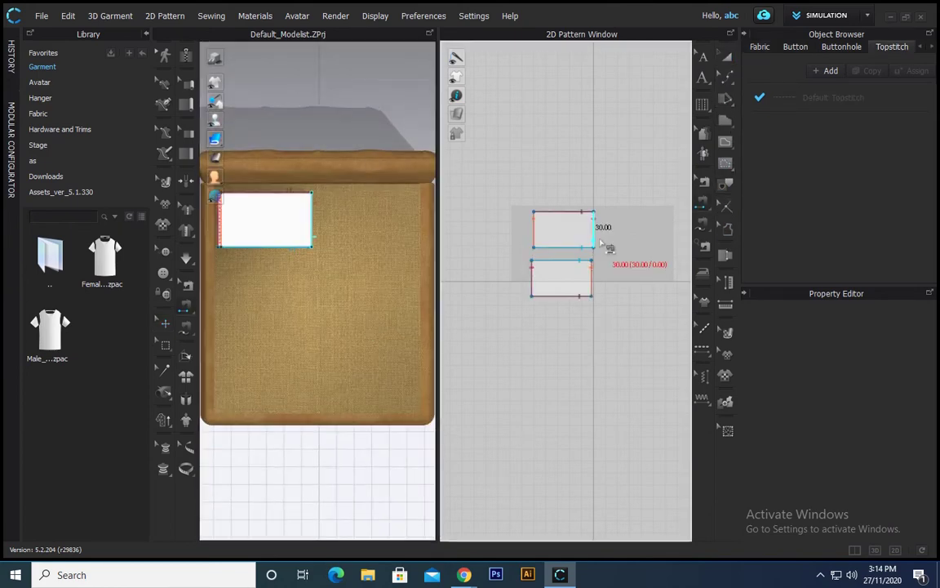
left_click(705, 181)
left_click(594, 232)
key("Delete")
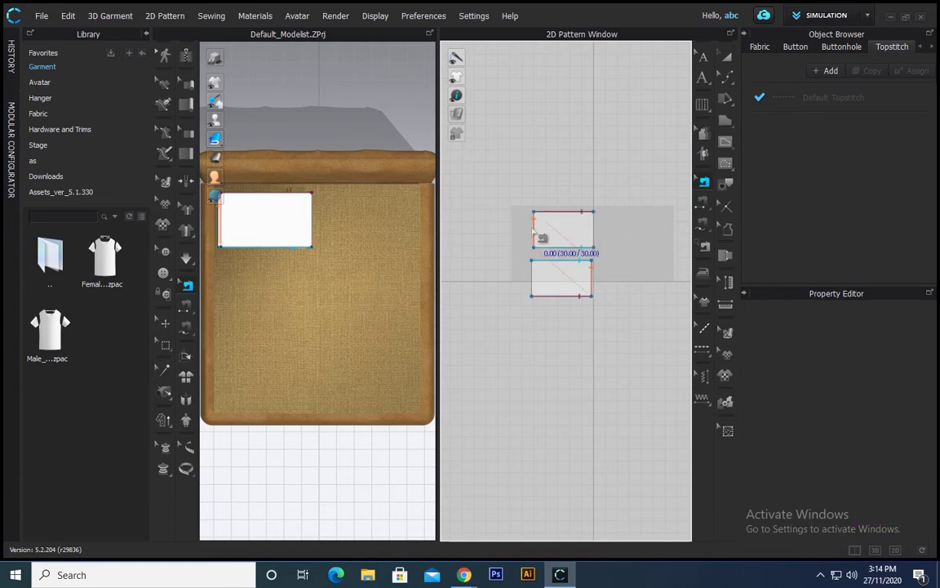
left_click(533, 233)
- Sew the left edges of the two rectangles together, and likewise their right edges
left_click(543, 279)
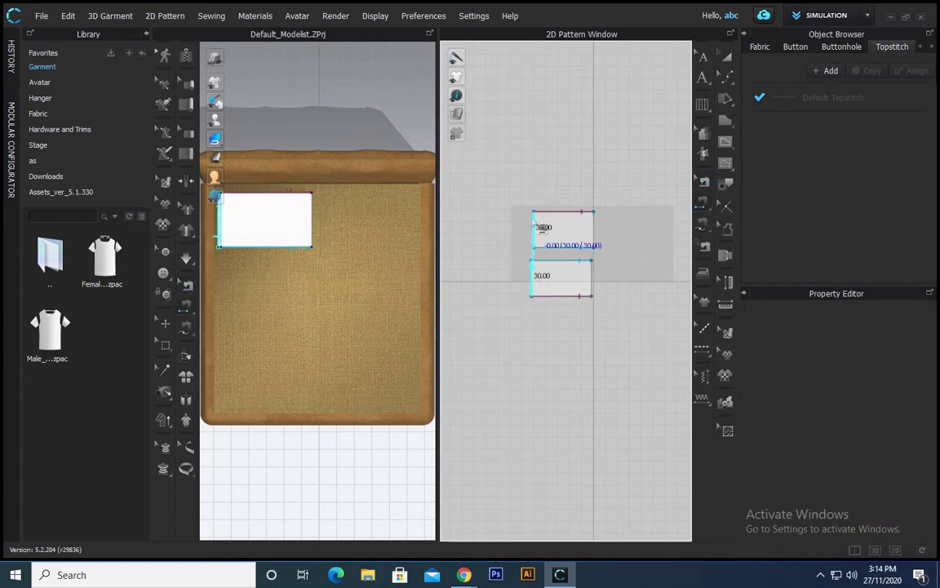
left_click(542, 229)
left_click(593, 235)
left_click(602, 278)
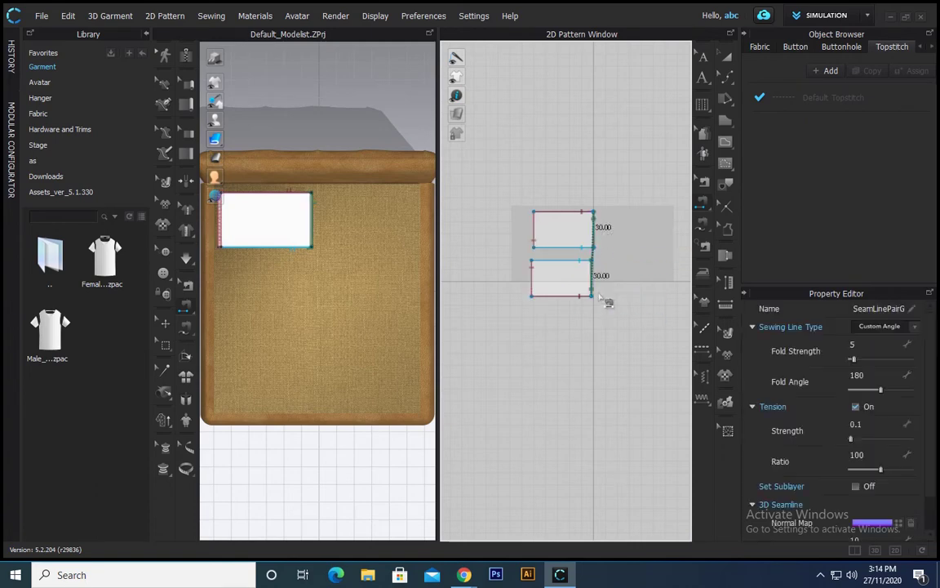
- Run the simulation so the sewn layers drop onto the mattress
right_click_drag(350, 371, 235, 226)
key("space")
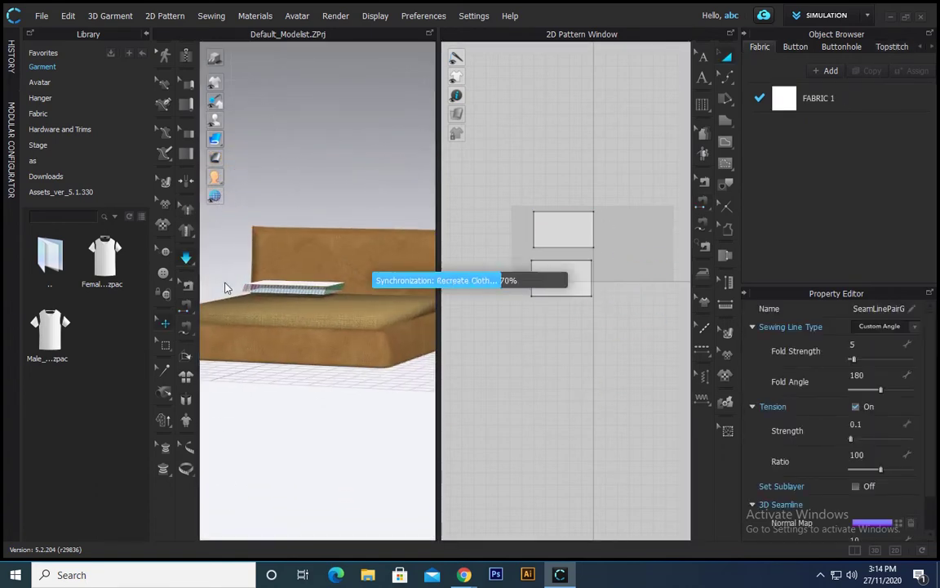
scroll(502, 368, "down", 3)
right_click_drag(347, 286, 363, 382)
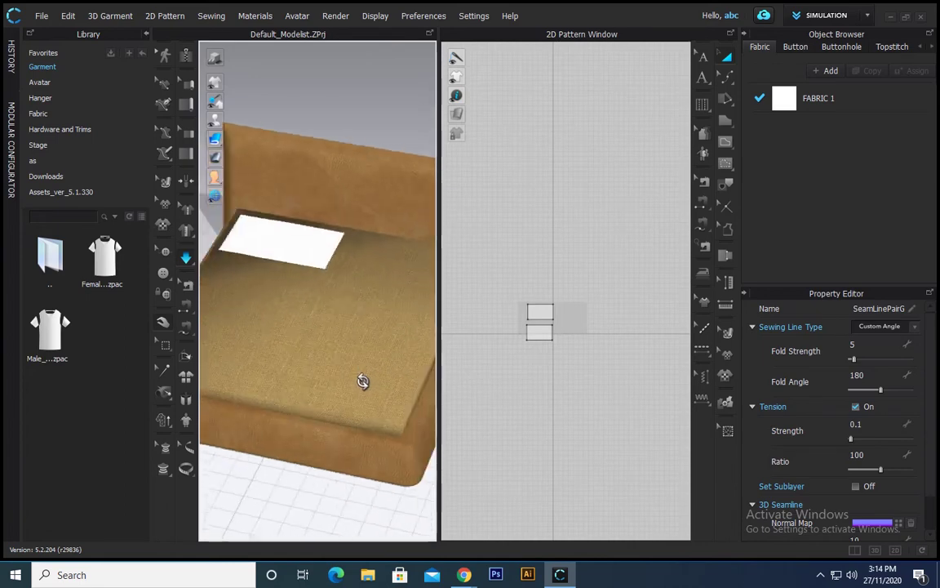
- Inflate both rectangle patterns into a pillow by setting their simulation pressure to 5
key("ctrl+a")
scroll(865, 462, "down", 2)
scroll(865, 465, "down", 3)
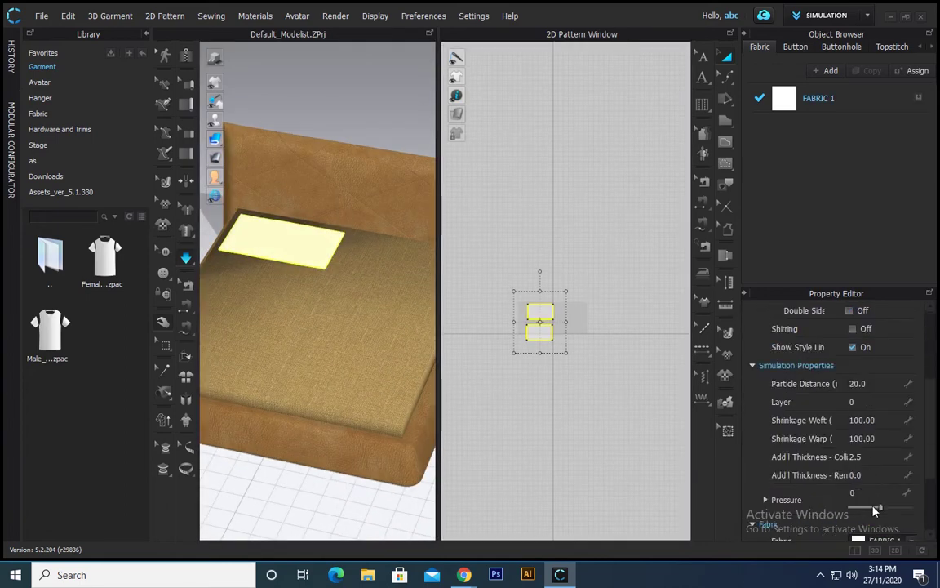
type("5")
key("Return")
left_click(573, 411)
right_click_drag(290, 347, 342, 317)
key("5")
scroll(346, 324, "up", 3)
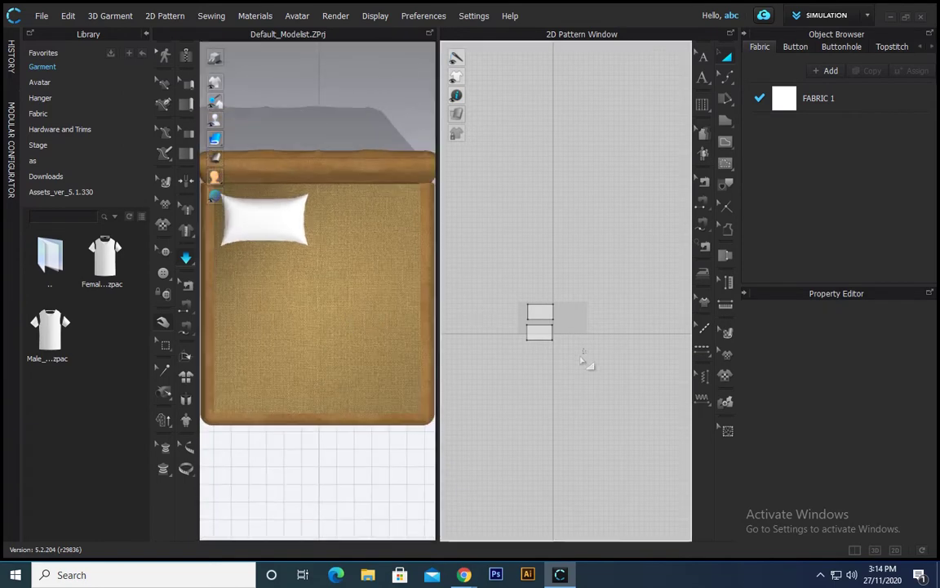
- Reduce the simulation pressure of both pillow patterns to 2
key("ctrl+a")
left_click(880, 500)
right_click_drag(298, 351, 344, 248)
left_click(871, 493)
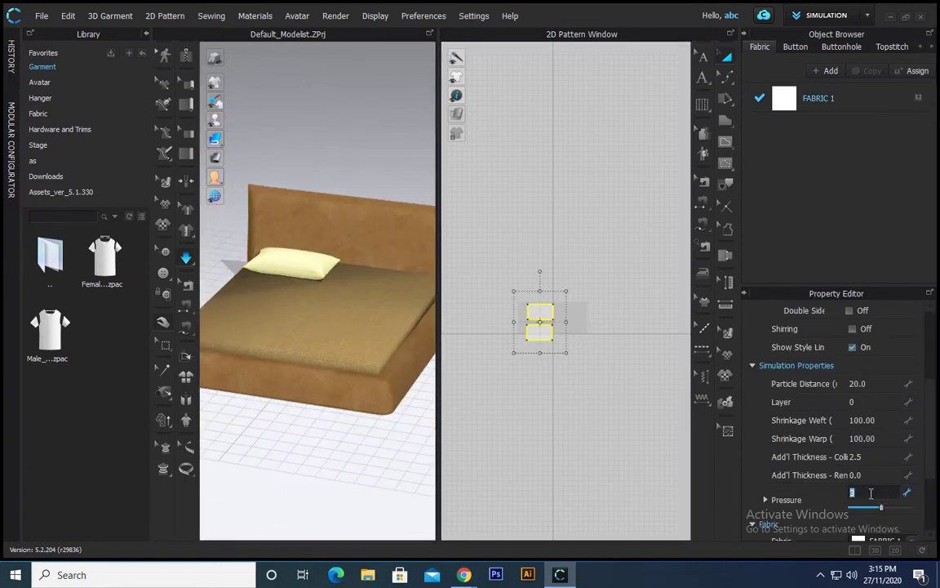
left_click(364, 352)
- Duplicate both pillow patterns to the right of the originals and simulate the second pillow on the mattress
right_click_drag(365, 353, 351, 371)
left_click_drag(600, 281, 468, 364)
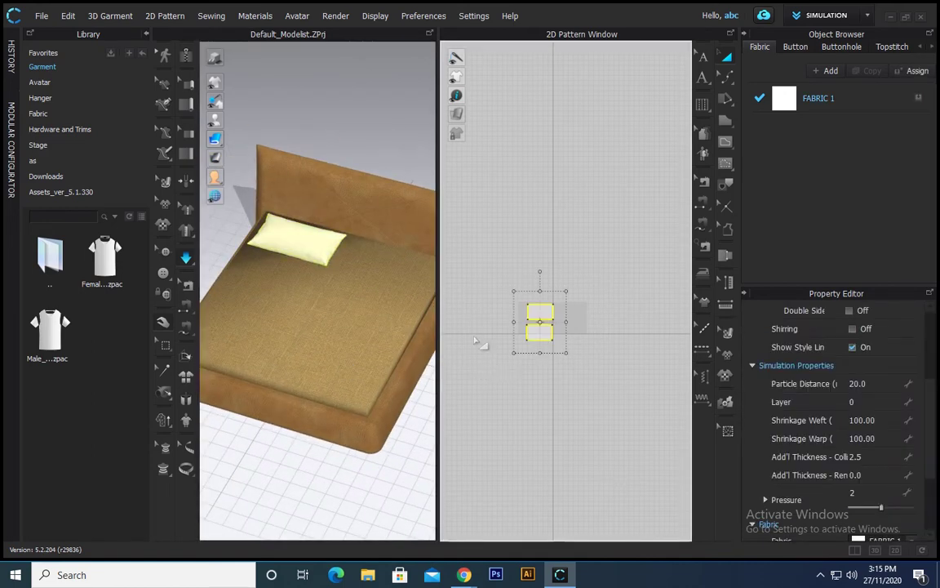
left_click(581, 343)
left_click(186, 260)
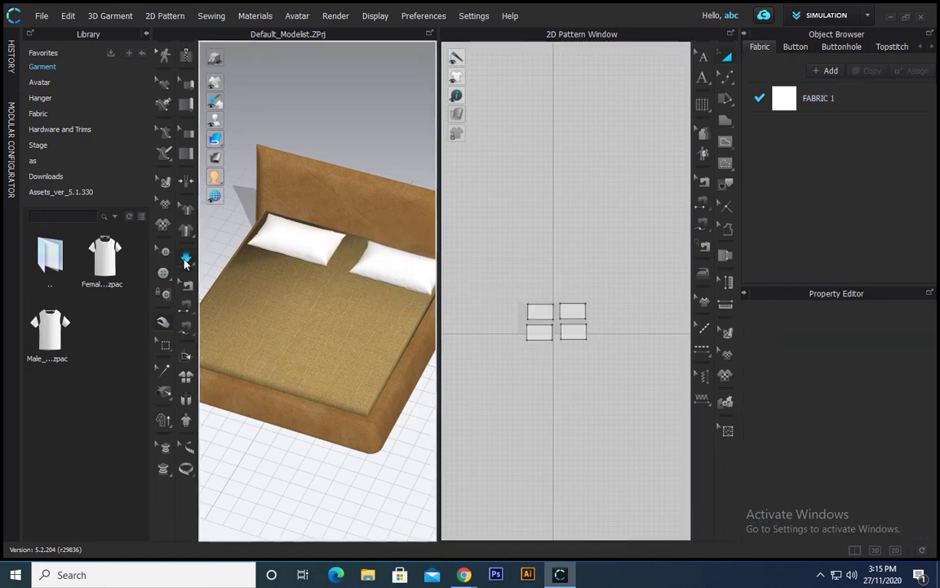
- Move the two pillows closer together near the headboard, keeping each pillow's layers together, and resume the simulation
right_click_drag(416, 343, 363, 412)
left_click(393, 238)
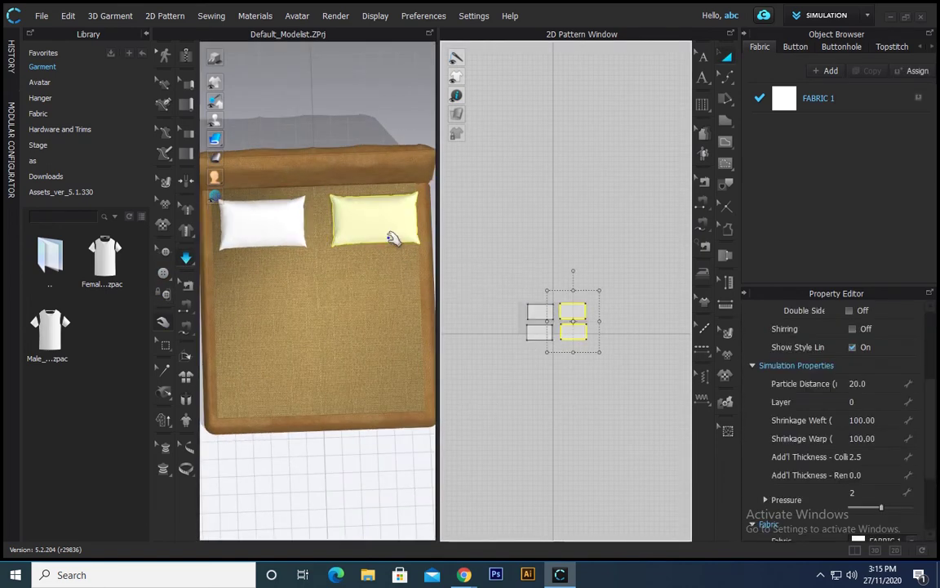
left_click(183, 266)
left_click_drag(392, 233, 380, 235)
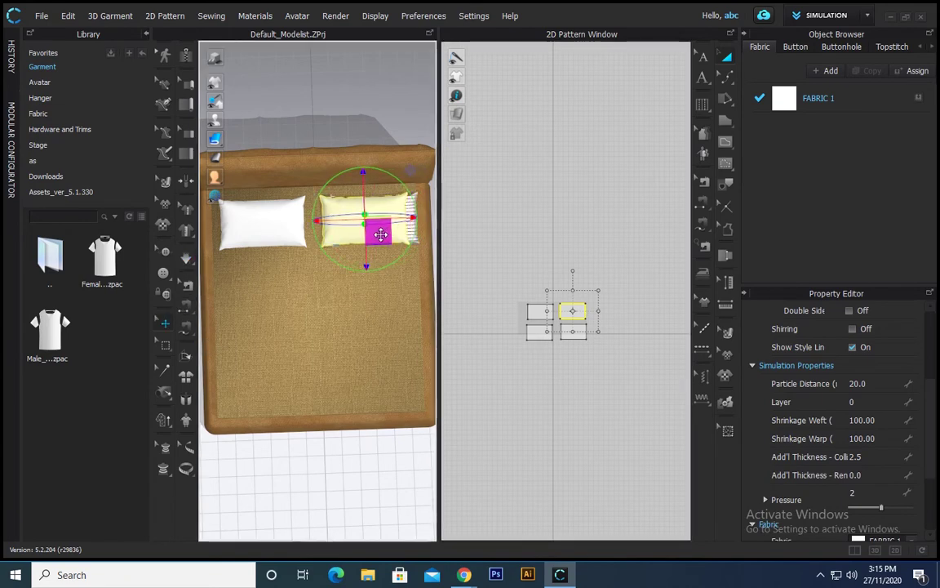
key("ctrl+z")
left_click_drag(614, 355, 556, 286)
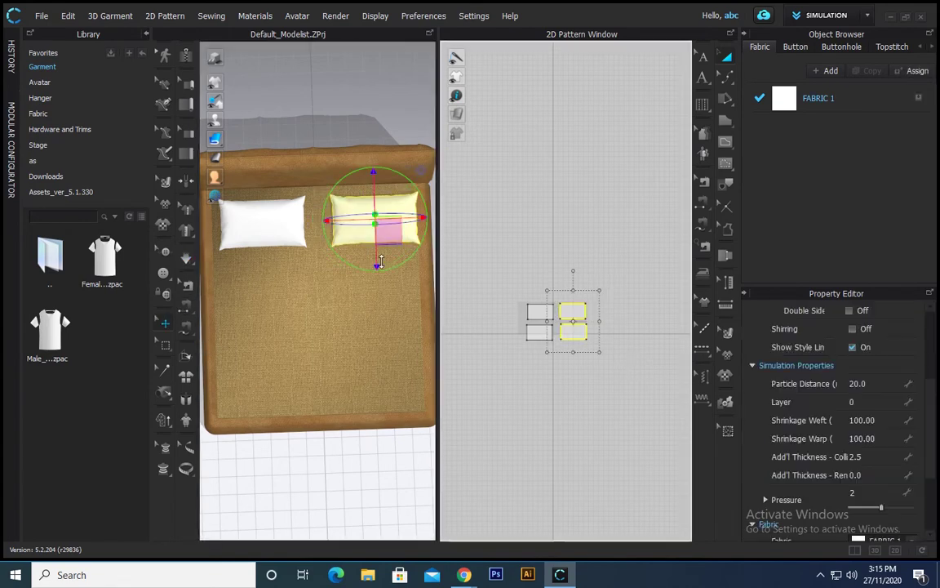
left_click(482, 273)
left_click_drag(563, 368, 563, 368)
left_click(571, 260)
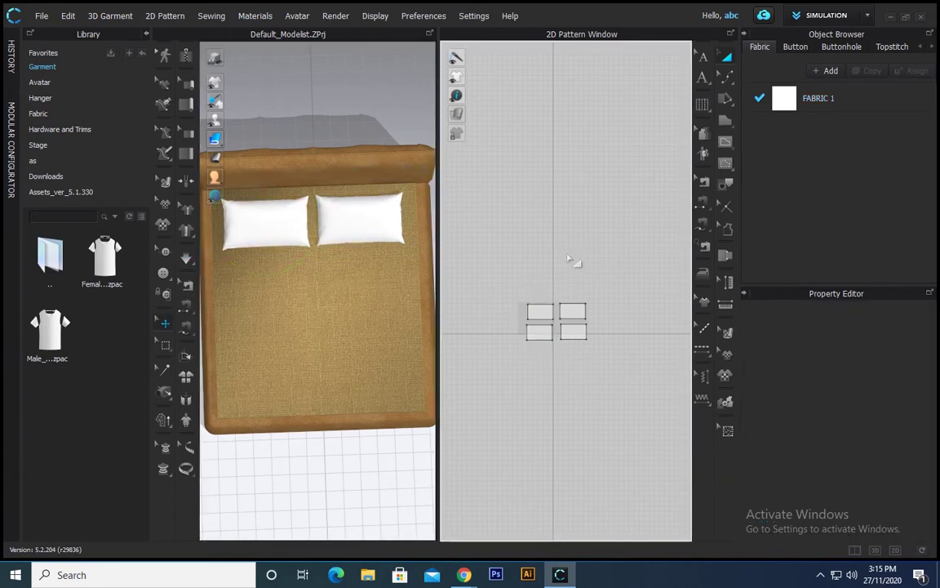
left_click(186, 258)
- Stretch the bed model lengthwise along Z to about 195 cm
mouse_move(325, 286)
right_mouse_down()
mouse_move(359, 266)
mouse_move(223, 208)
mouse_move(336, 270)
right_mouse_up()
left_click(348, 302)
left_click(396, 255)
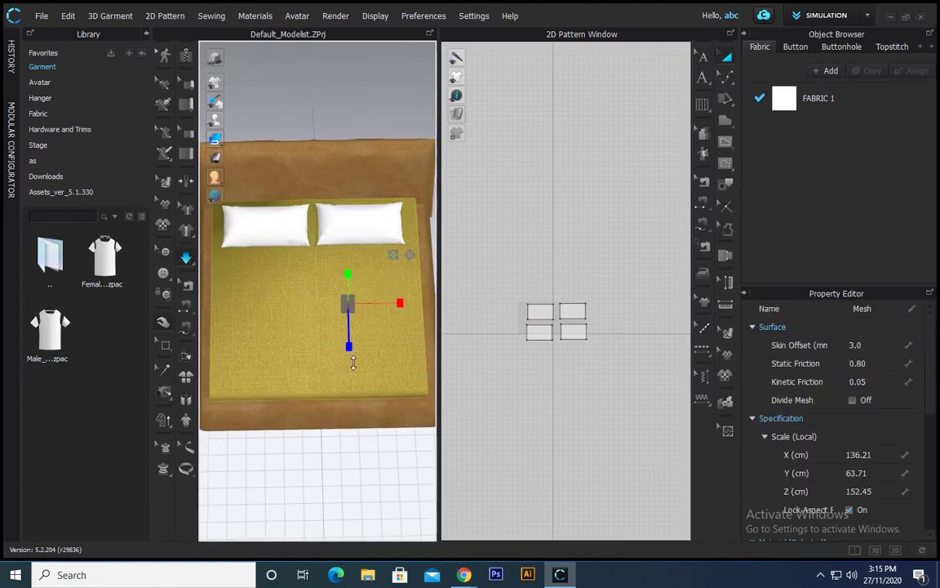
left_click_drag(353, 356, 354, 367)
left_click(492, 267)
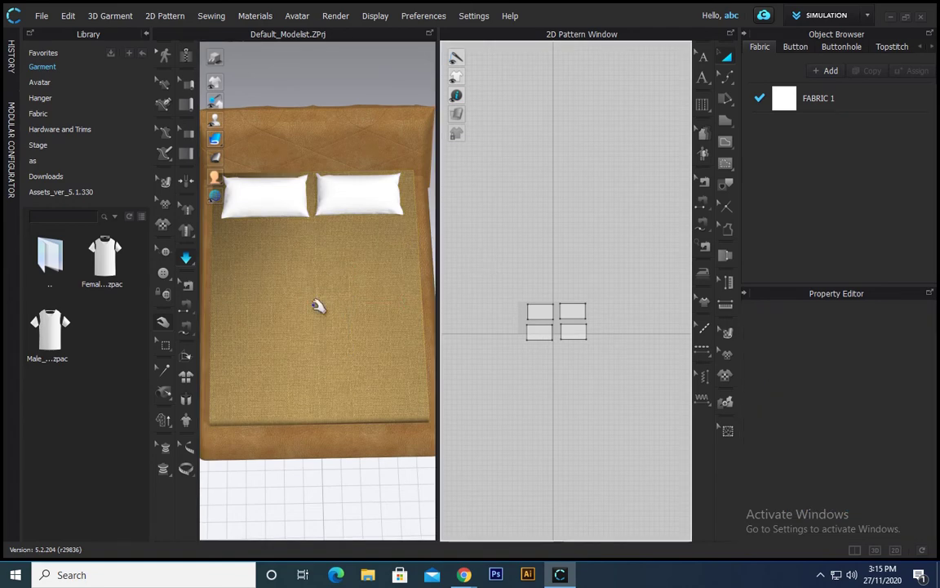
- Reposition the bed and pillows together using two Move All Avatars & Garments options, and stop the simulation
left_click(188, 259)
right_click(353, 273)
mouse_move(481, 381)
left_click(556, 402)
right_click(360, 351)
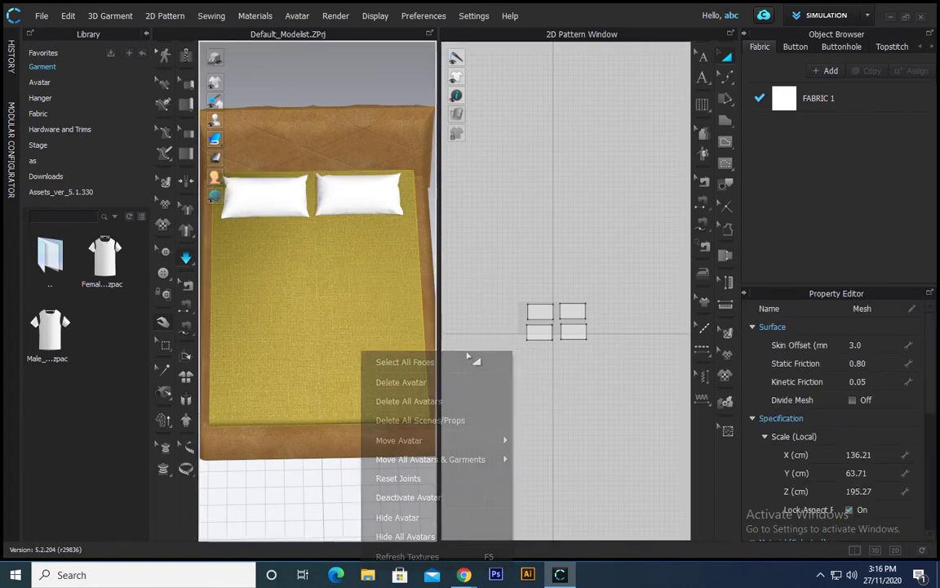
mouse_move(502, 460)
left_click(541, 461)
left_click(187, 260)
- Move all four pillow patterns to the right, clear of the grey silhouette in the 2D pattern layout
scroll(346, 262, "down", 3)
left_click(367, 419)
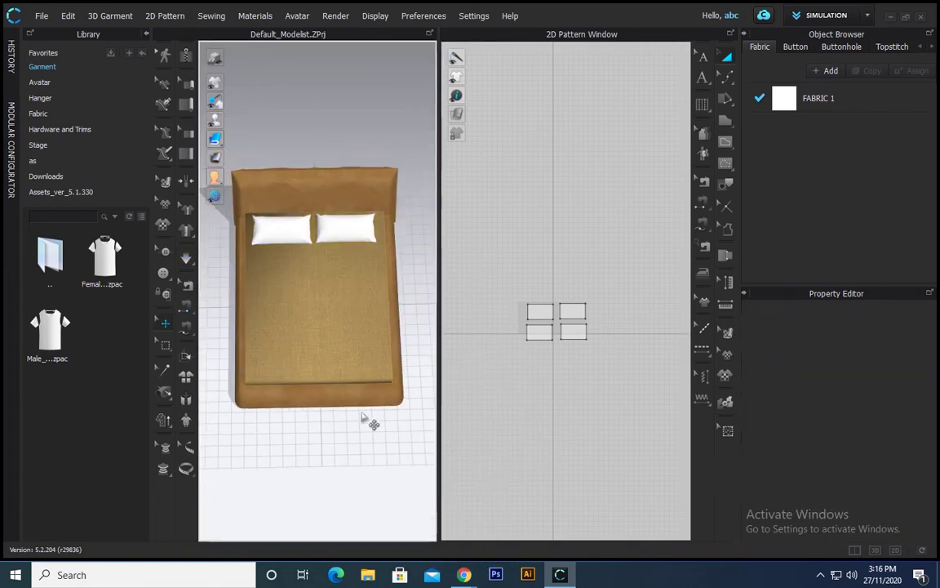
left_click(361, 405)
left_click(378, 427)
right_click_drag(378, 426, 353, 395)
left_click(542, 364)
key("ctrl+a")
left_click_drag(581, 317, 671, 309)
left_click(544, 307)
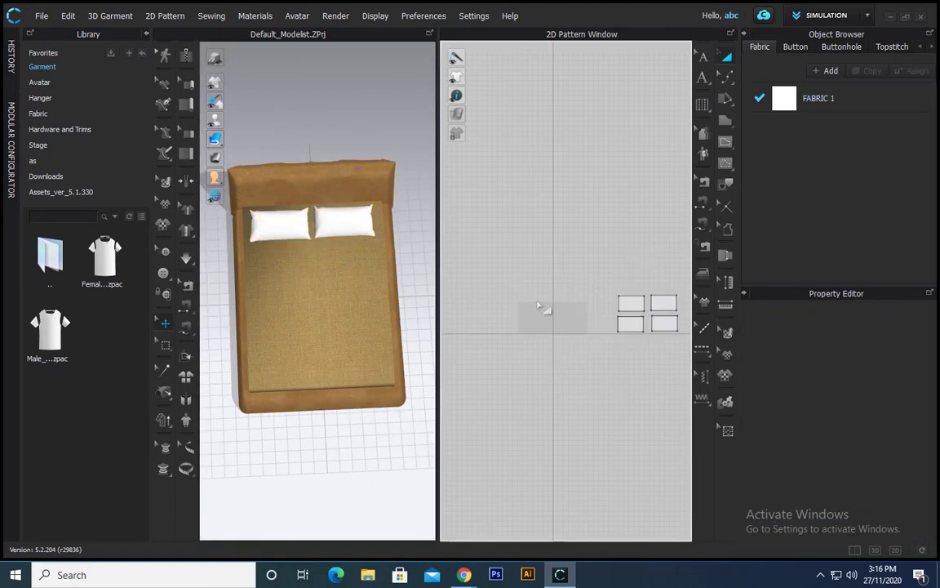
- Draw a rectangular pattern 140 cm wide and 200 cm high with the Polygon tool above the grey silhouette
scroll(547, 314, "up", 5)
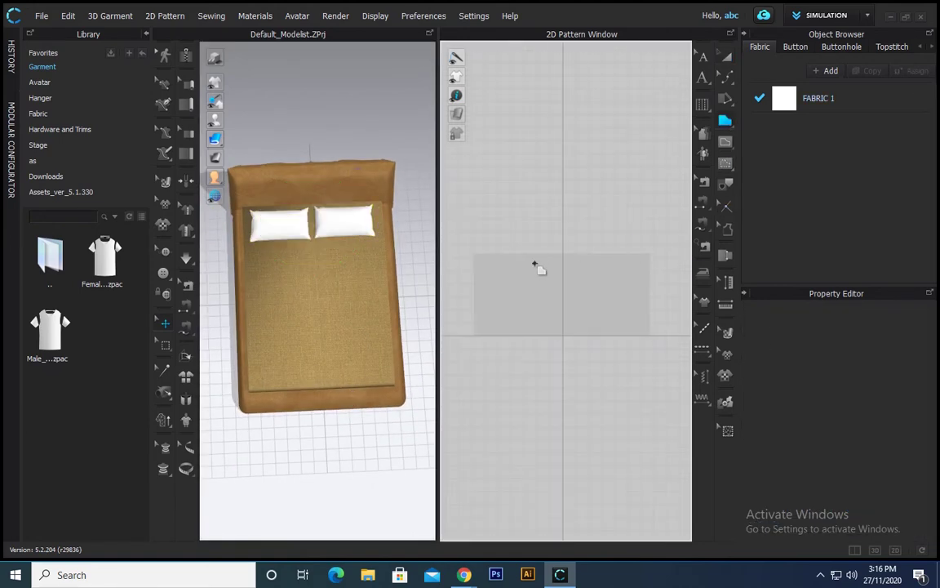
right_click(652, 267)
key("Return")
scroll(658, 155, "down", 8)
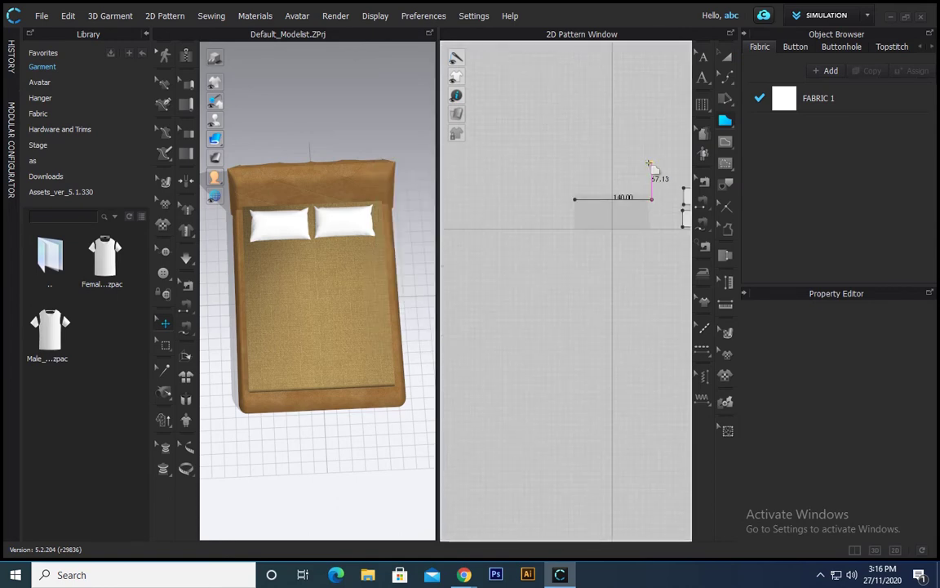
scroll(650, 123, "up", 4)
right_click(661, 183)
type("200")
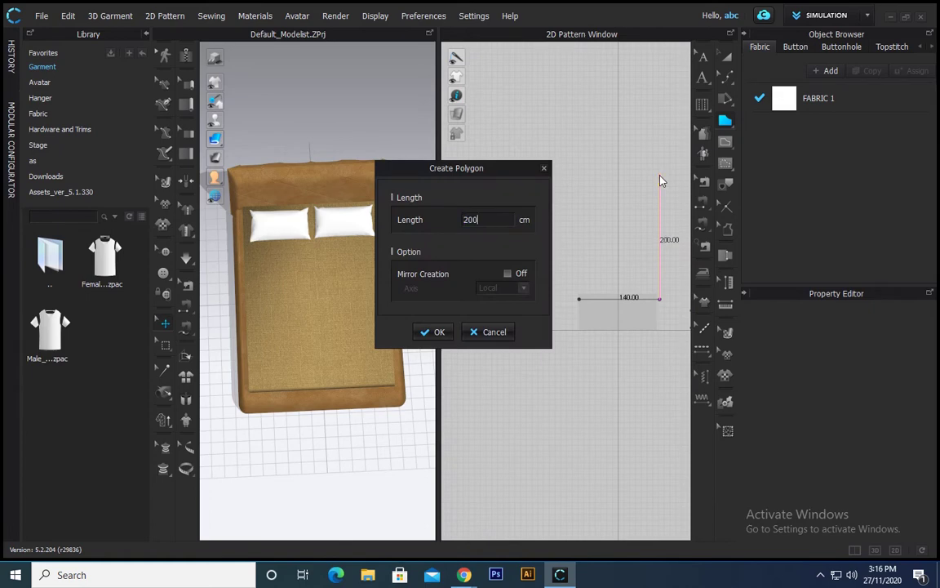
key("Return")
left_click(580, 184)
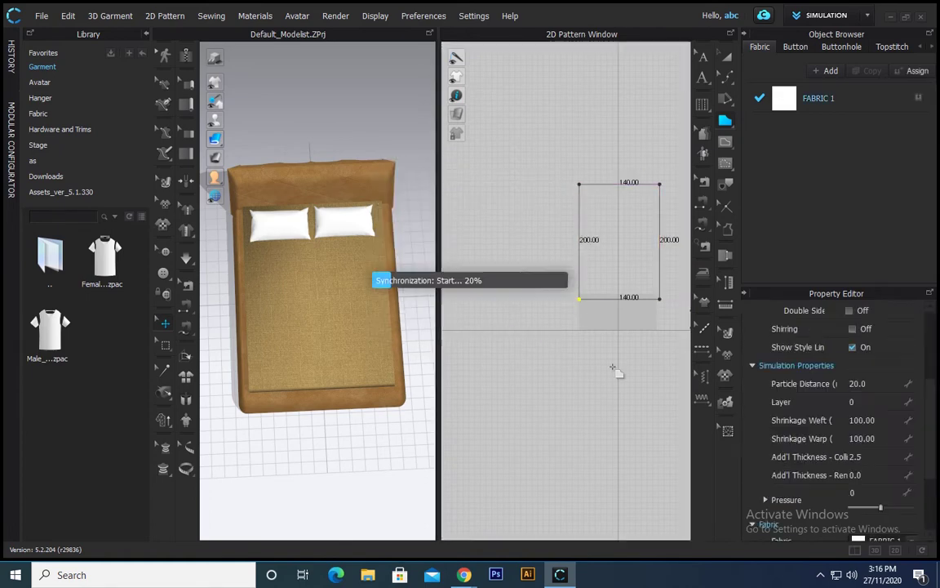
key("a")
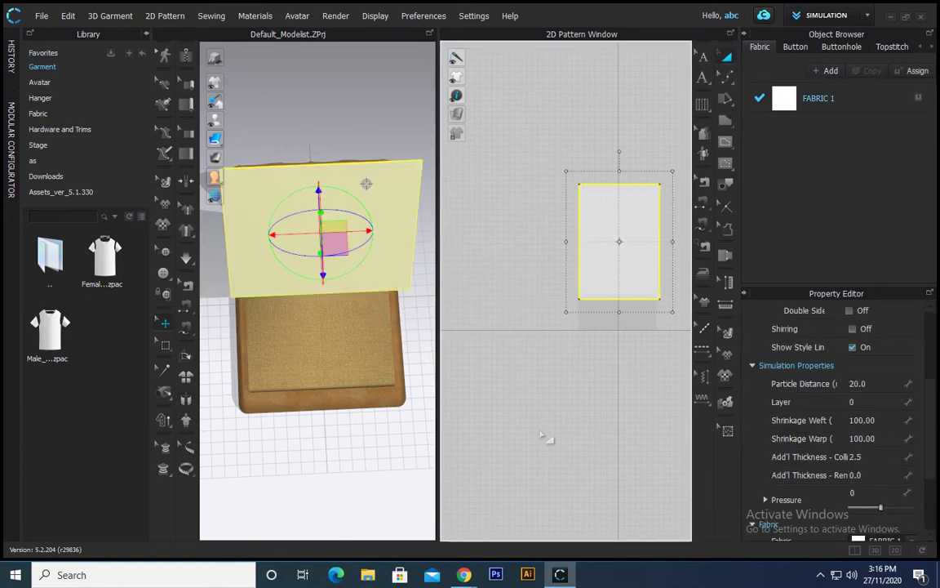
- Lay the 140 × 200 cm rectangle flat above the bed and shift it toward the foot, leaving the pillows uncovered
right_click_drag(342, 393, 375, 318)
left_click_drag(360, 231, 286, 216)
left_click(537, 403)
scroll(539, 402, "down", 3)
key("2")
left_click(324, 344)
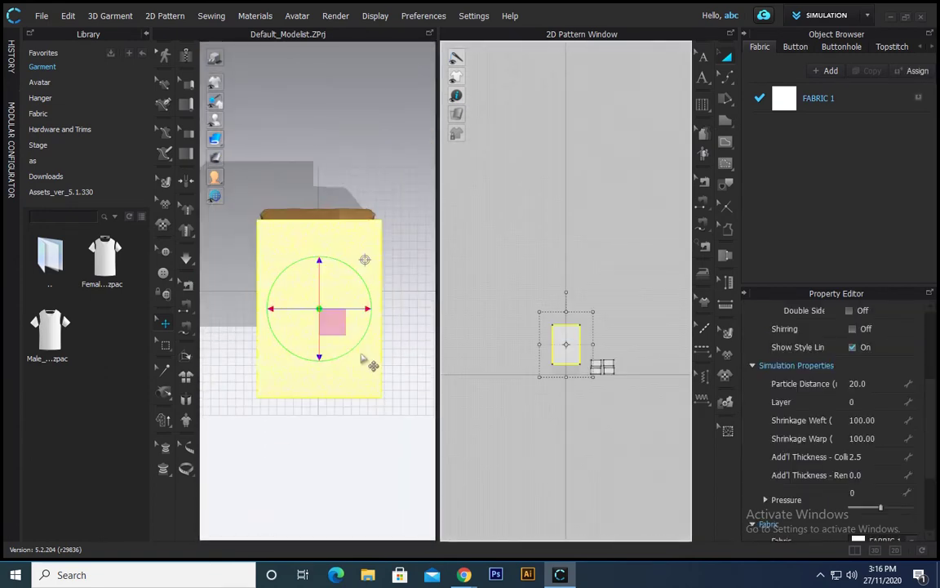
left_click_drag(324, 350, 325, 351)
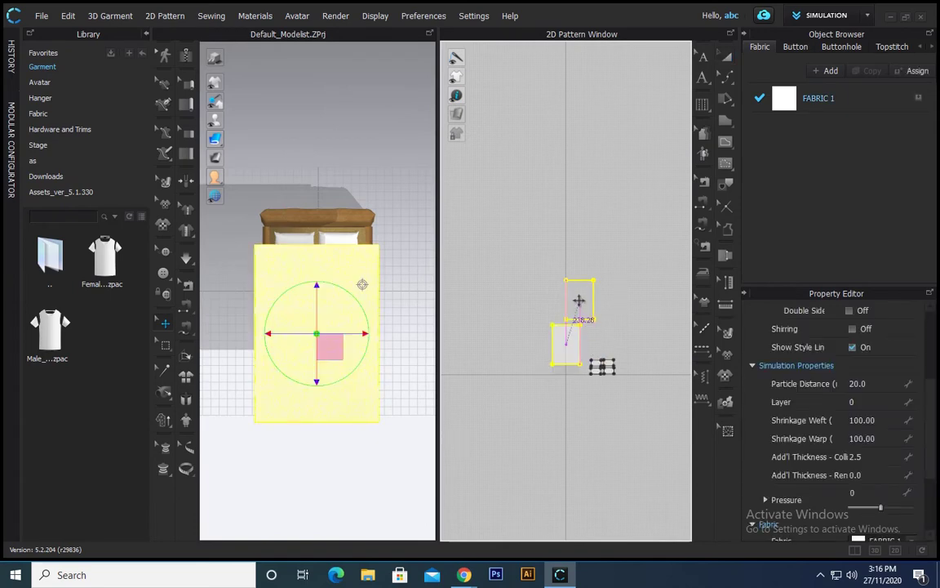
- Duplicate the large rectangle and offset the copy vertically so two parallel layers sit above the bed
left_click_drag(568, 344, 569, 343)
scroll(564, 367, "up", 5)
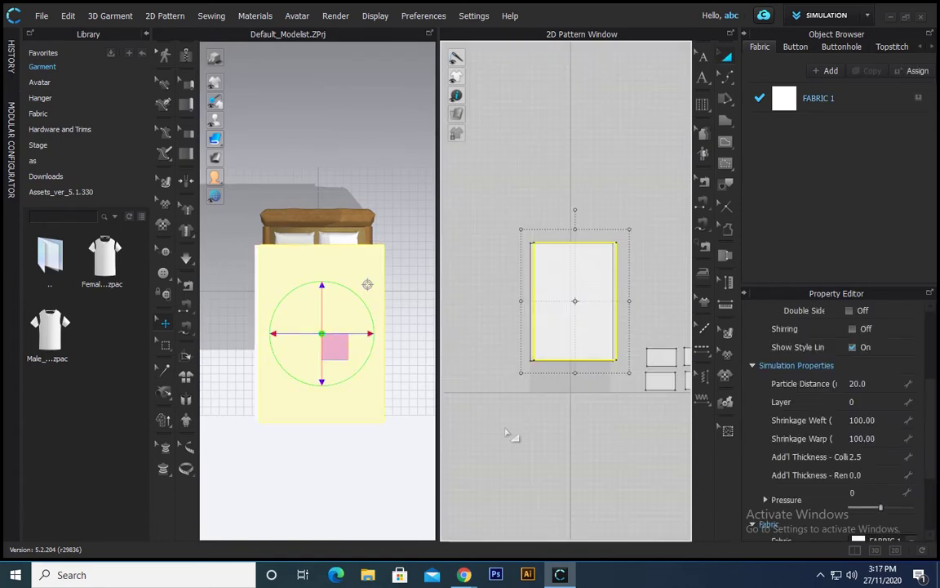
right_click_drag(400, 408, 509, 292)
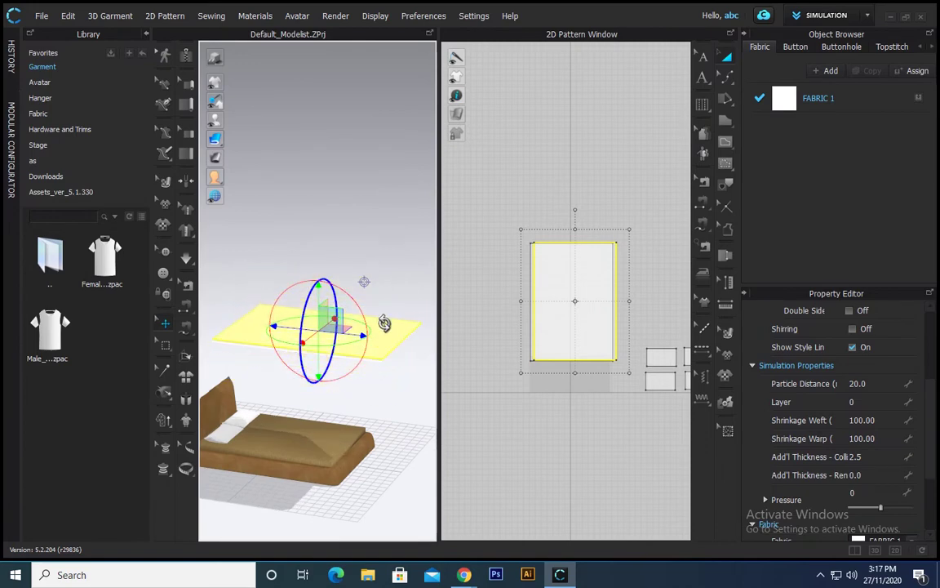
left_click_drag(319, 296, 319, 306)
left_click(510, 413)
key("n")
left_click(535, 337)
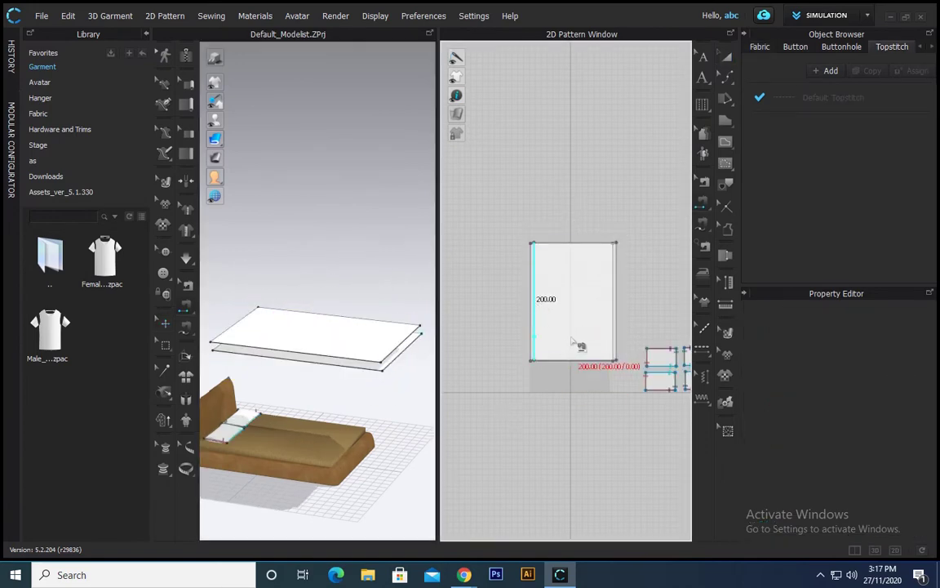
key("a")
- Place the two overlapping large rectangles side by side in the 2D pattern layout
left_click(580, 340)
key("ctrl+c")
key("ctrl+v")
left_click(496, 341)
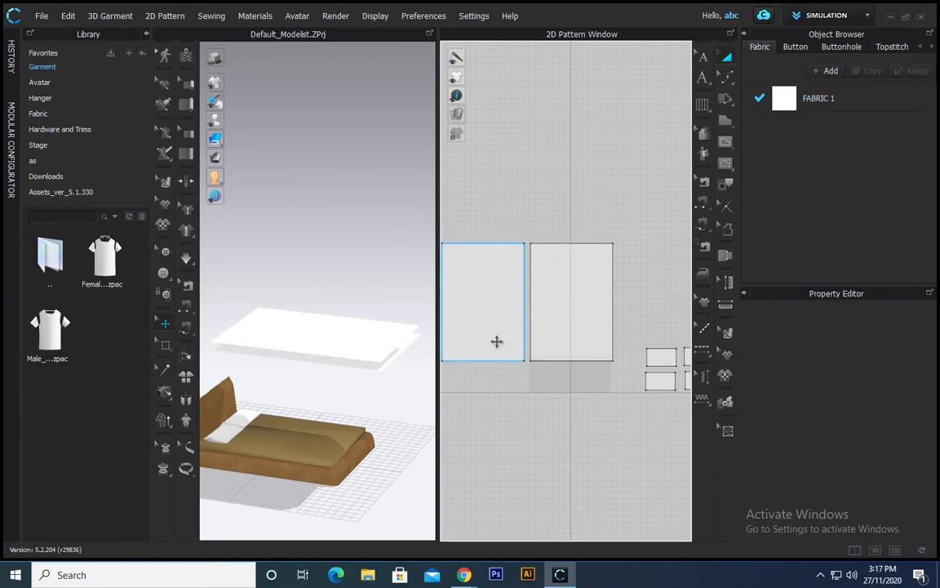
left_click(491, 334)
left_click_drag(485, 328, 659, 324)
left_click_drag(554, 321, 482, 322, "shift")
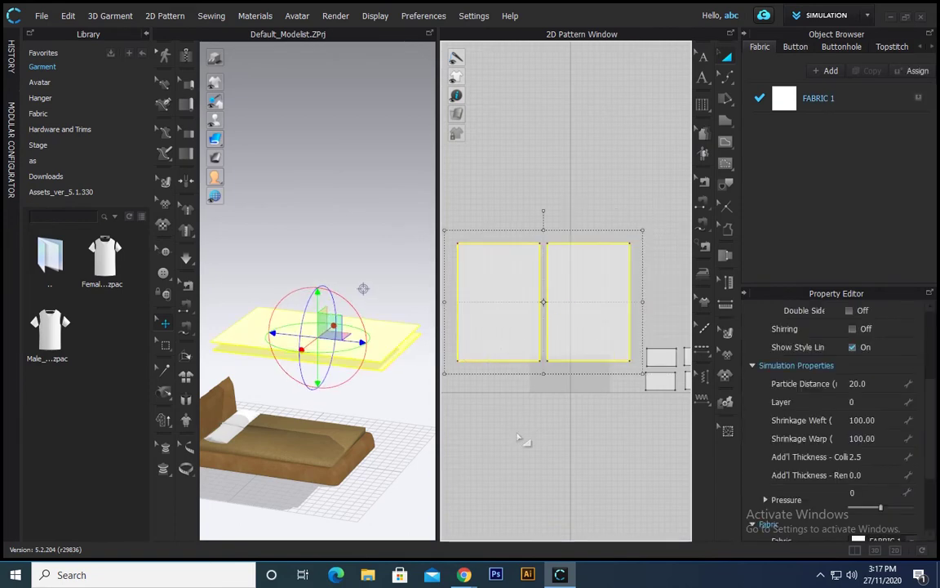
left_click(519, 440)
- Sew the two large rectangles together along their long sides, their lower edges and their upper edges
key("1")
left_click(553, 272)
right_click_drag(367, 314, 347, 311)
left_click(631, 271)
left_click(483, 360)
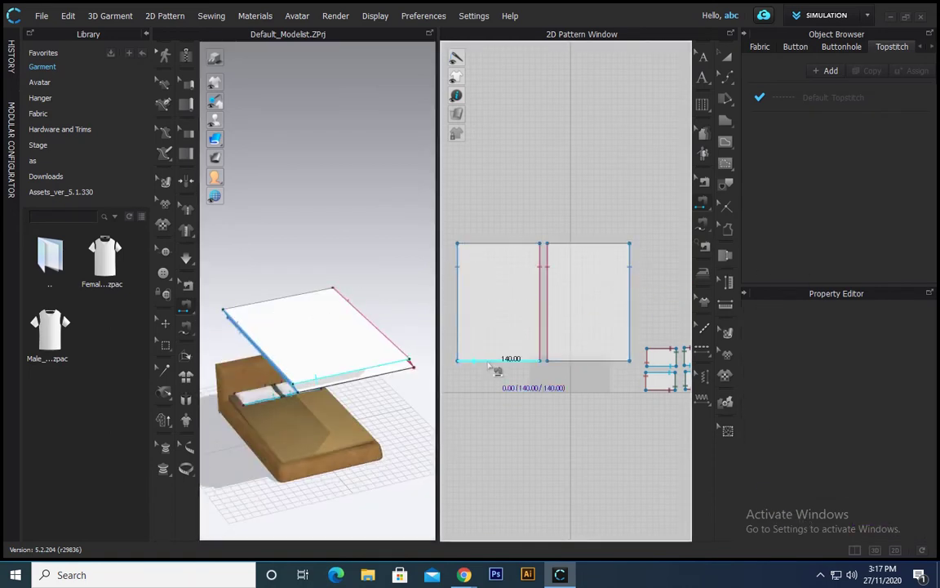
left_click(614, 361)
left_click(481, 246)
left_click(617, 247)
key("a")
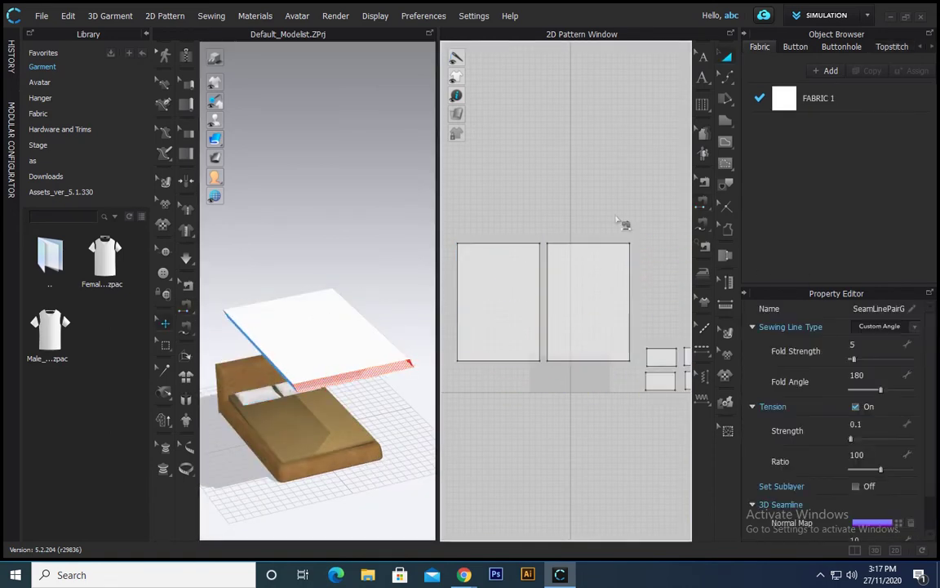
- Lower both sewn rectangles to just above the mattress and run the simulation to drape them over the bed
left_click_drag(622, 221, 493, 288)
left_click_drag(316, 296, 316, 373)
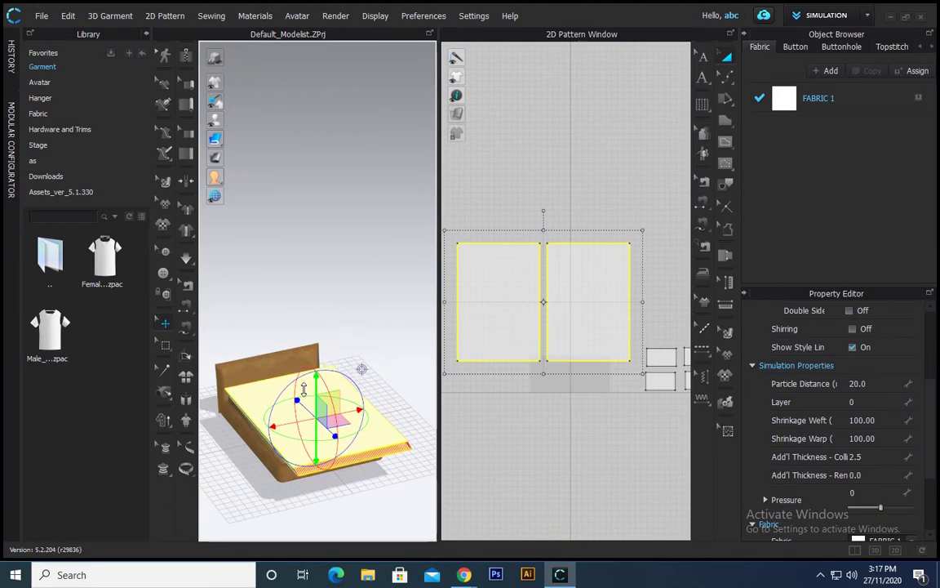
left_click(504, 430)
right_click_drag(412, 424, 364, 479)
left_click(571, 346)
key("5")
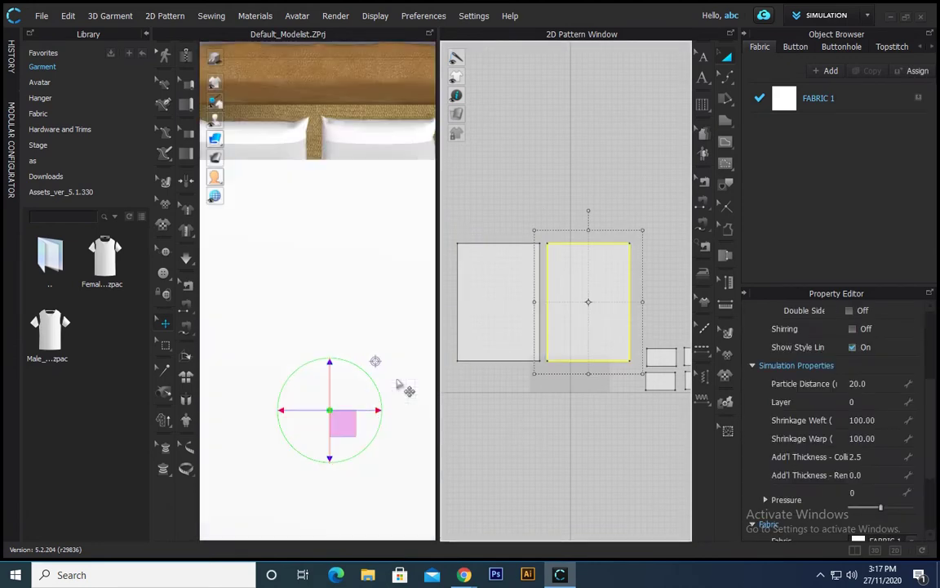
scroll(392, 386, "down", 5)
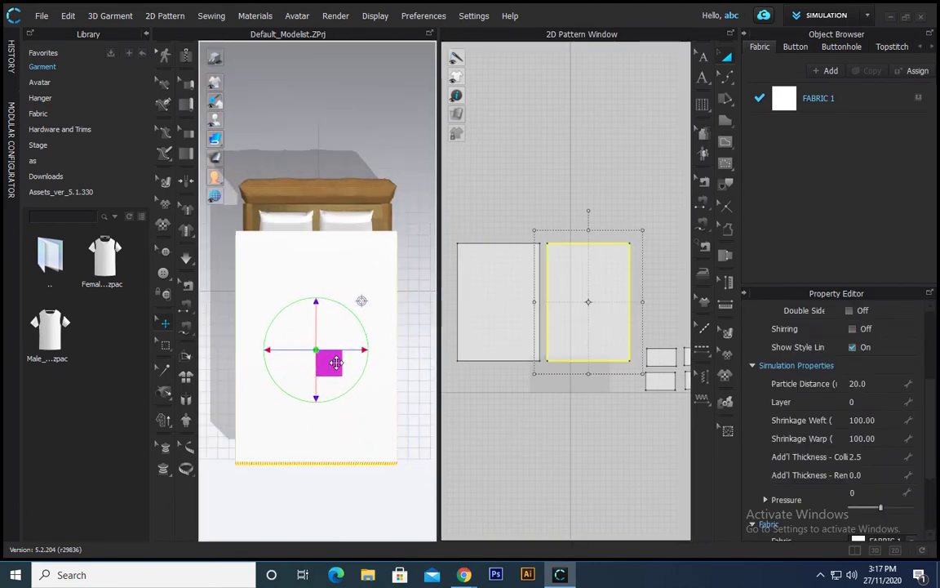
left_click(506, 430)
right_click_drag(225, 382, 344, 255)
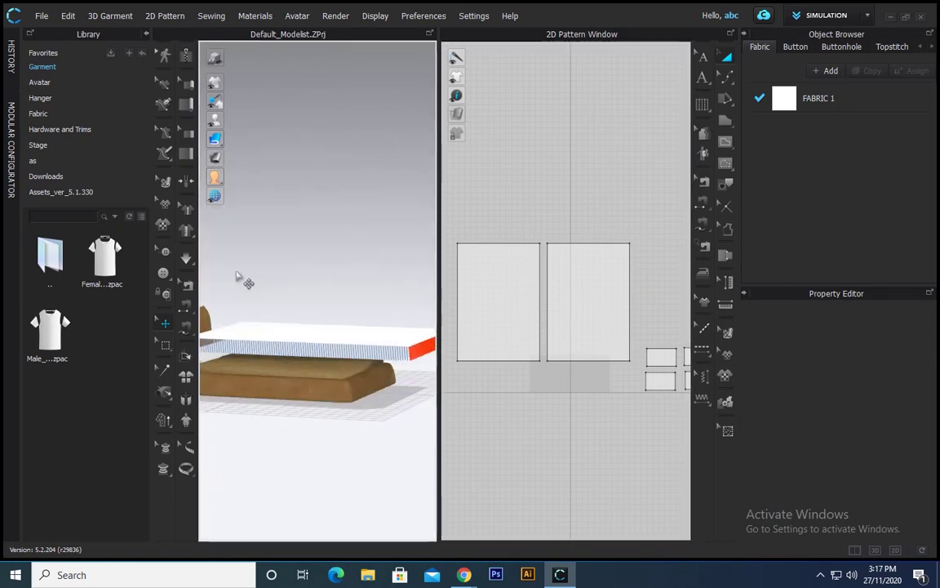
left_click(187, 257)
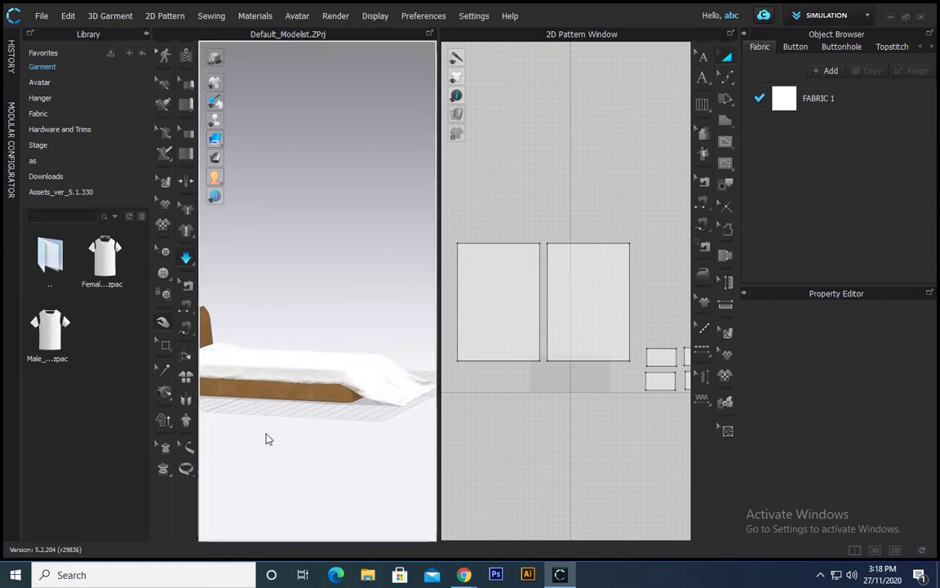
- Inflate the duvet by setting the simulation pressure of both large rectangles to 1
right_click_drag(283, 445, 421, 383)
key("ctrl+a")
scroll(882, 508, "down", 3)
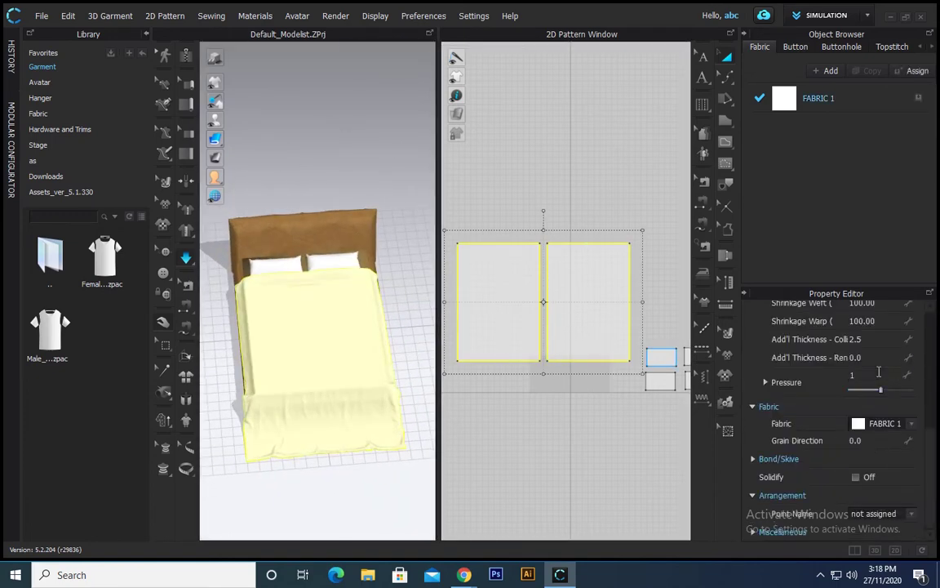
left_click(580, 474)
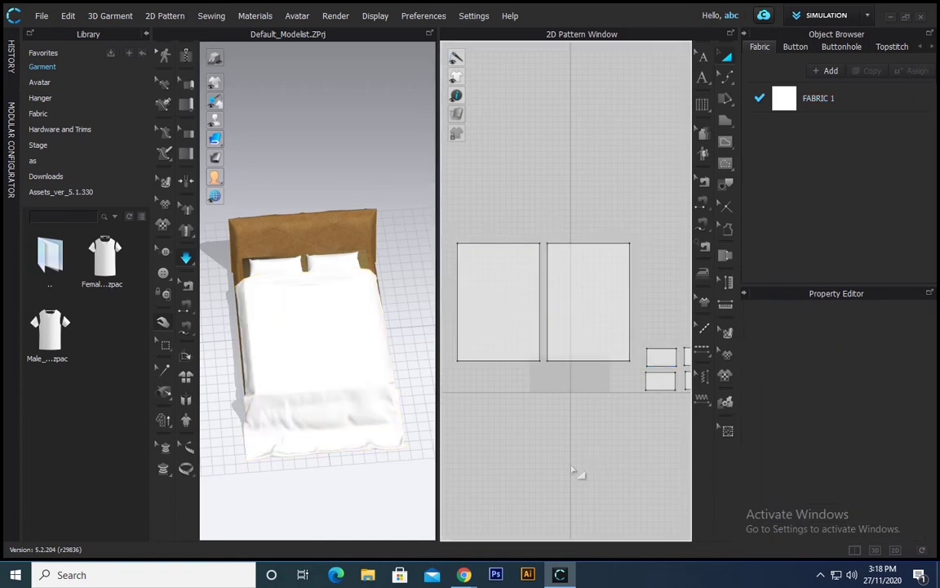
- Shorten both duvet rectangles by moving their lower edges up 25 cm
left_click(504, 333)
left_click(572, 335, "shift")
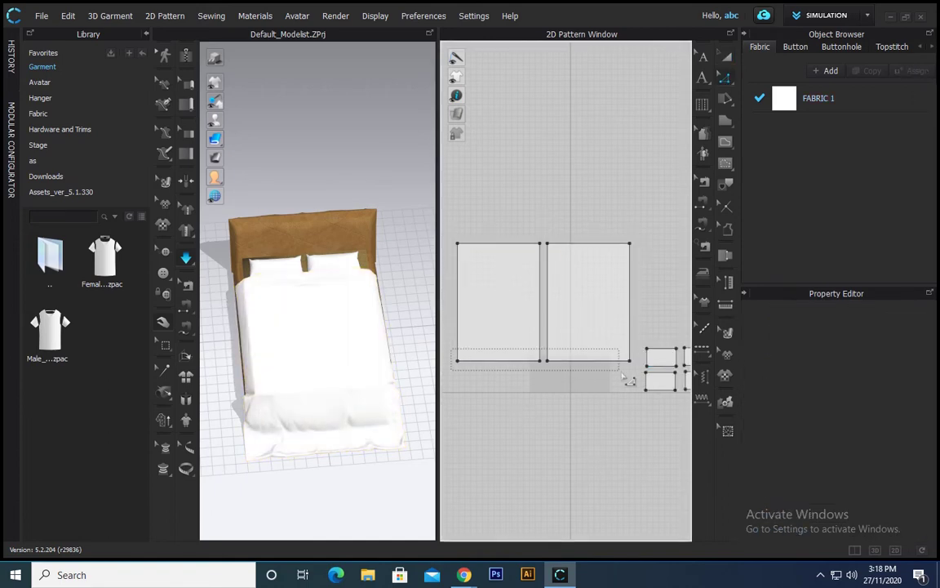
left_click_drag(622, 377, 612, 346)
right_click(612, 346)
type("25")
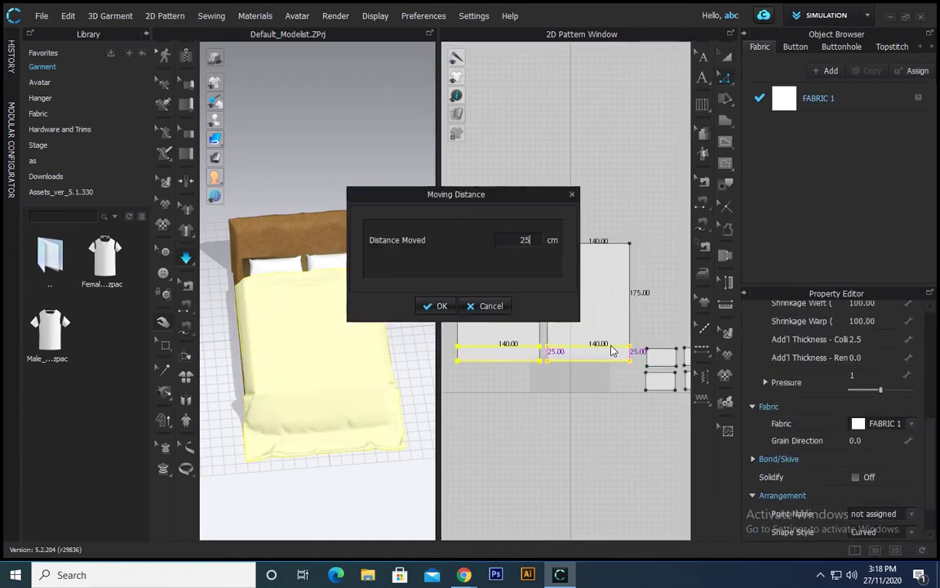
key("Return")
left_click(593, 415)
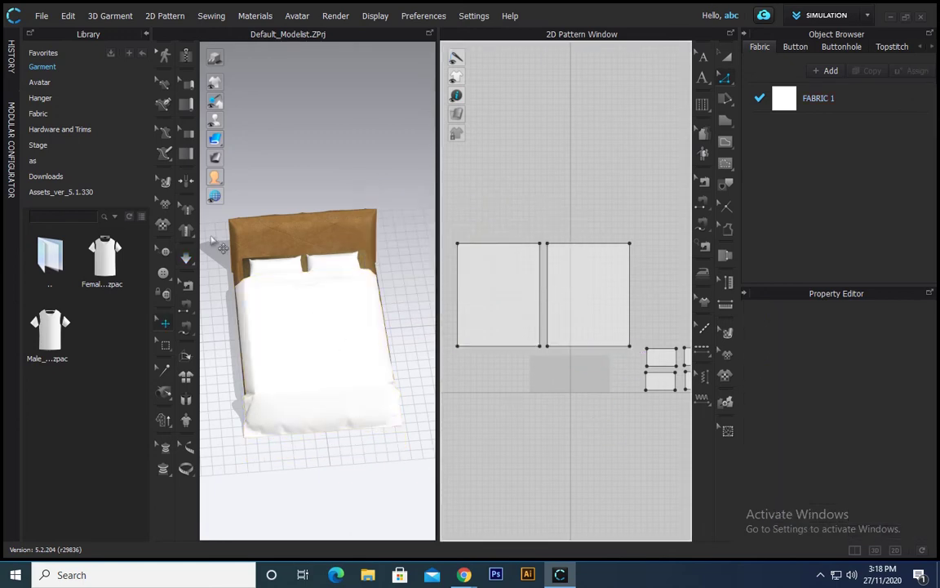
- Run the simulation so the shortened duvet settles on the bed, and check its drape from several angles
left_click(187, 263)
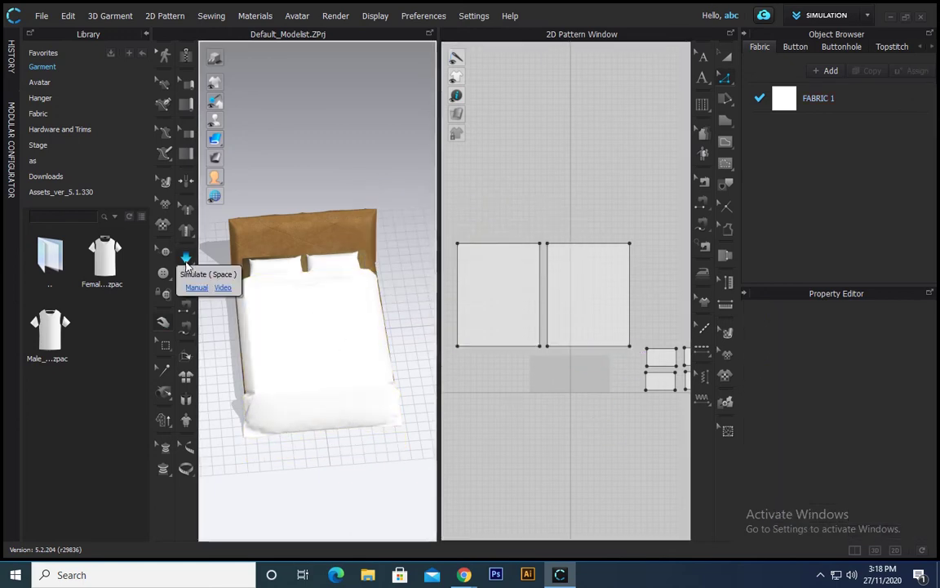
mouse_move(334, 472)
right_mouse_down()
mouse_move(198, 412)
mouse_move(357, 497)
mouse_move(371, 443)
mouse_move(212, 422)
mouse_move(341, 455)
right_mouse_up()
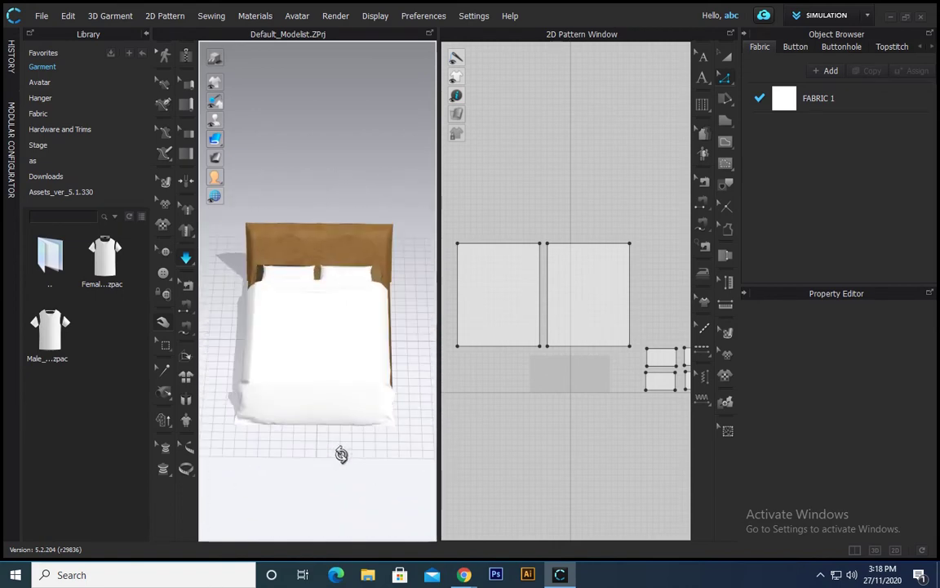
right_click_drag(381, 370, 330, 414)
- Draw an internal line diagonally across the left duvet rectangle, from its upper-left corner to its lower-right corner
scroll(545, 378, "down", 2)
scroll(525, 350, "up", 3)
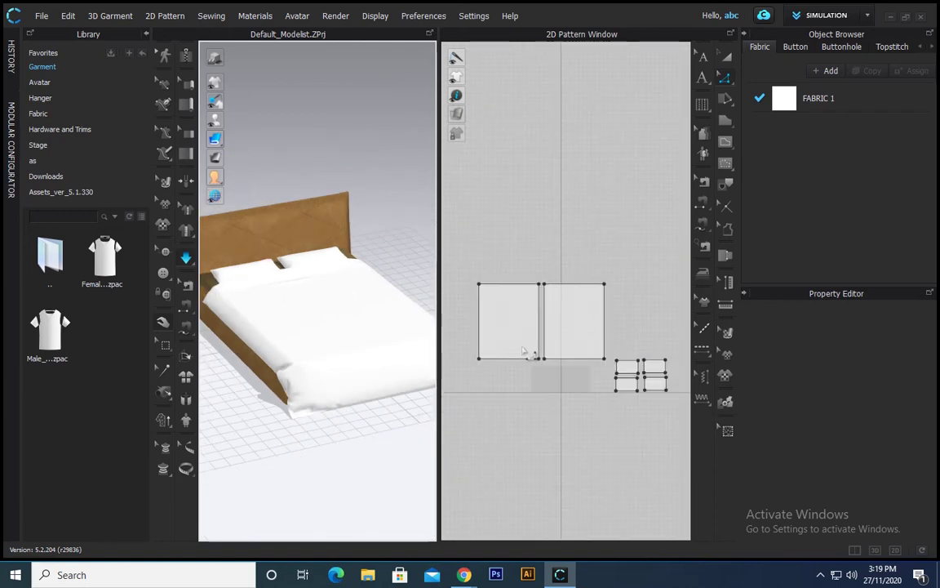
scroll(475, 342, "up", 2)
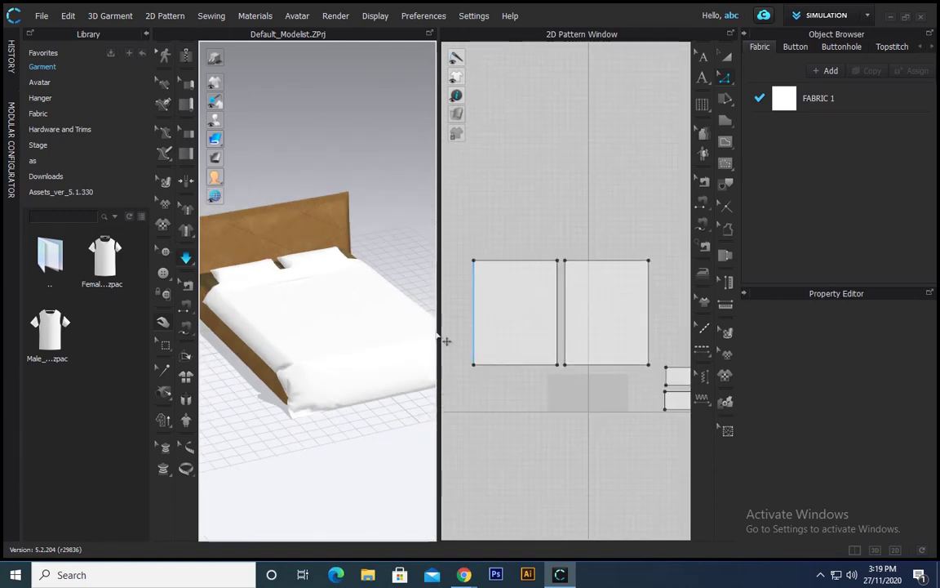
left_click(895, 549)
scroll(336, 394, "up", 2)
left_click(726, 141)
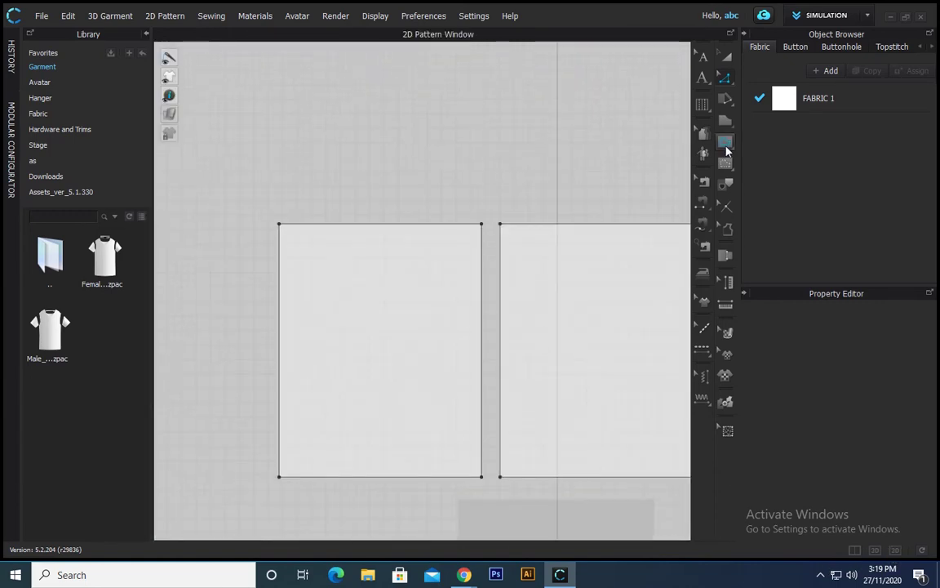
left_click(279, 223)
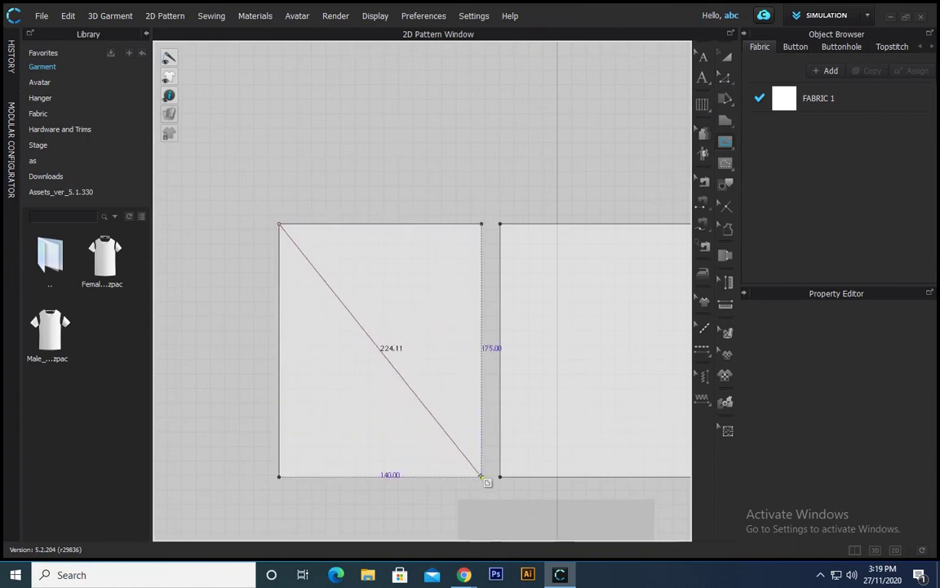
left_click(481, 476)
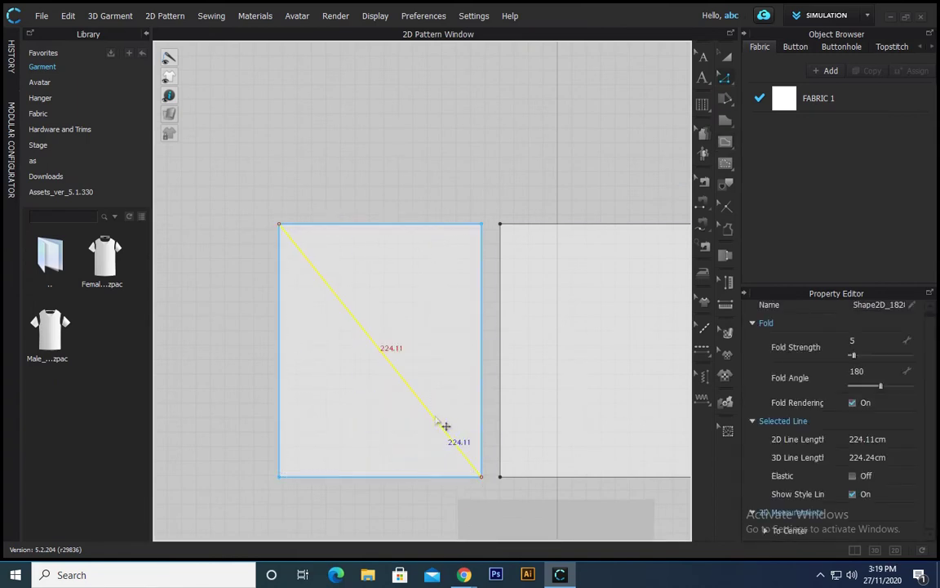
- Paste eight parallel copies of the diagonal line at a 35 cm interval, extending to the left of the original
left_click_drag(445, 425, 377, 365)
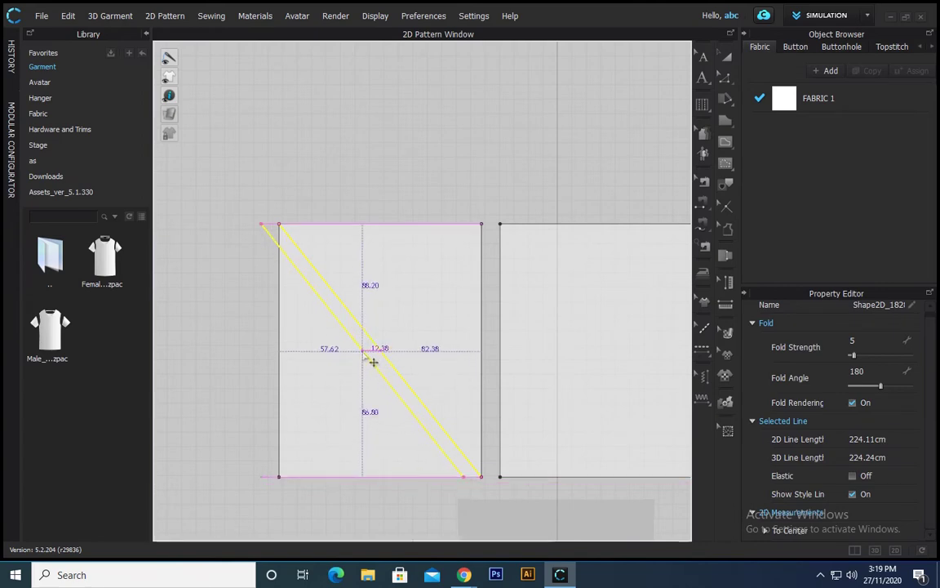
right_click(371, 359)
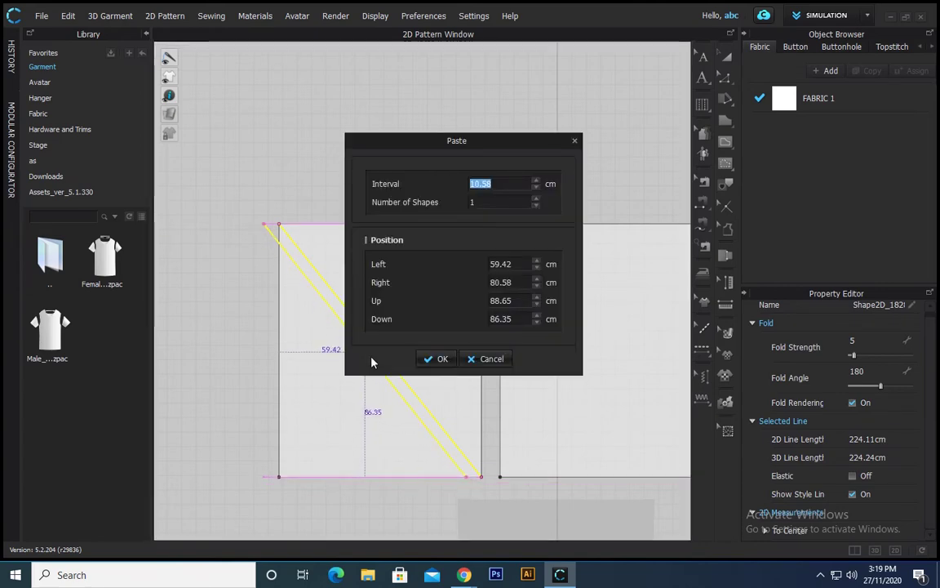
type("20")
key("Return")
type("50")
key("Return")
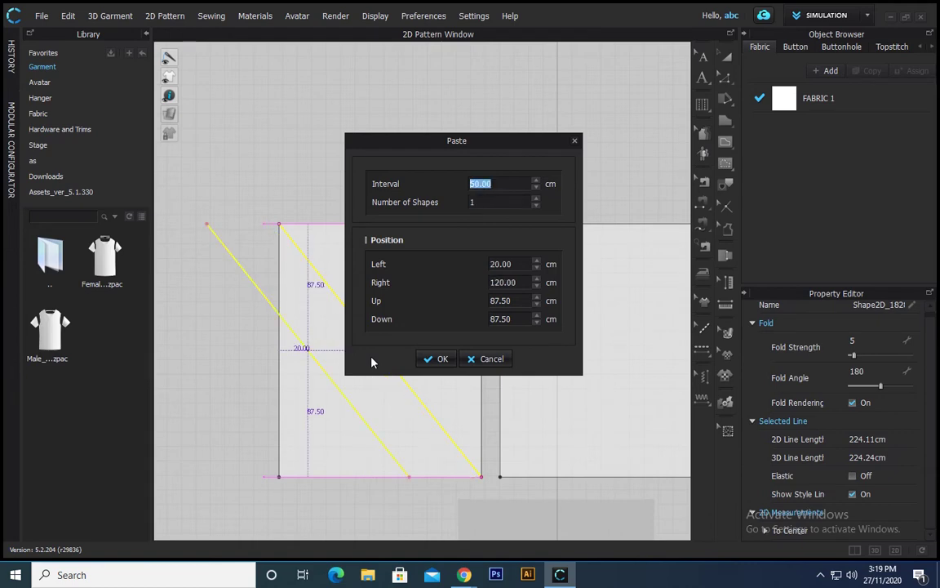
type("40")
key("Return")
type("35")
key("Tab")
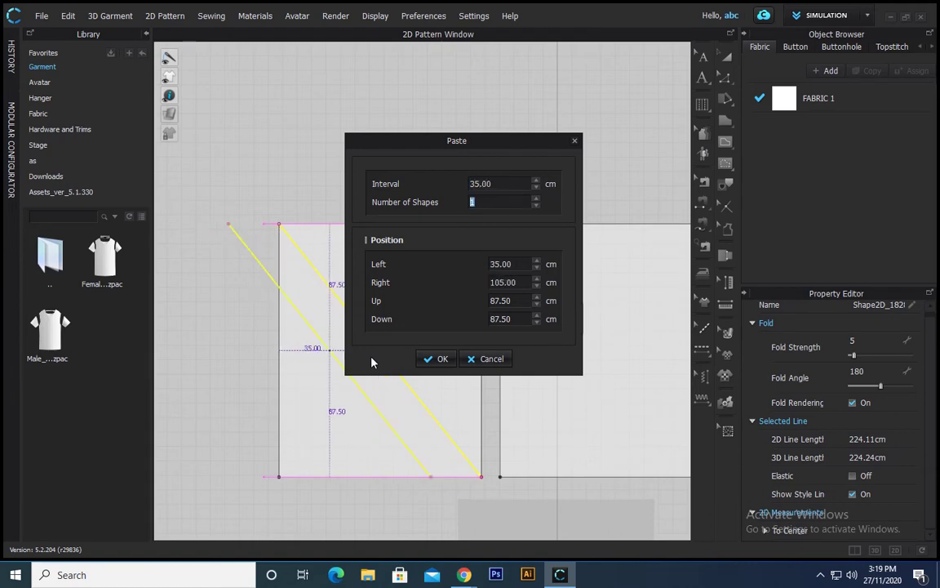
type("3")
key("Return")
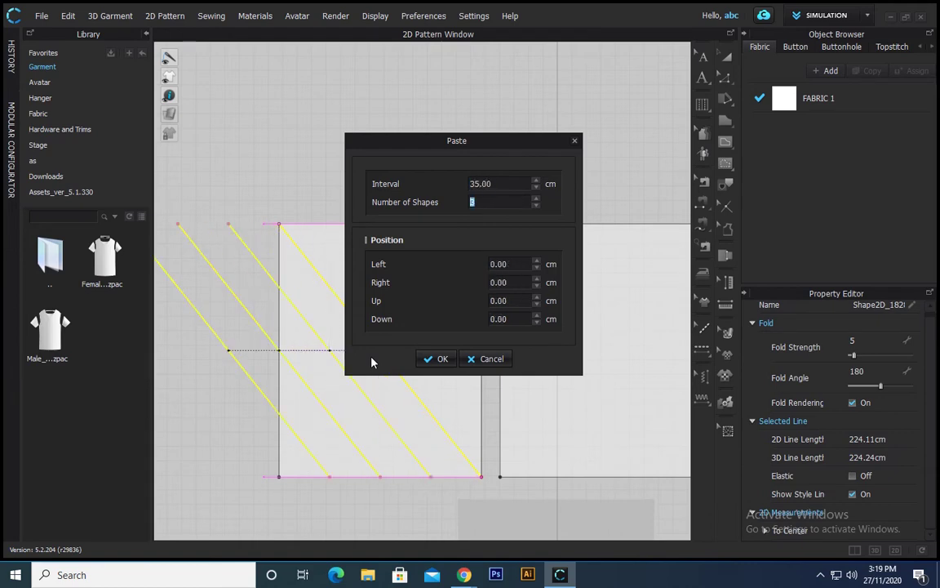
type("6")
key("Return")
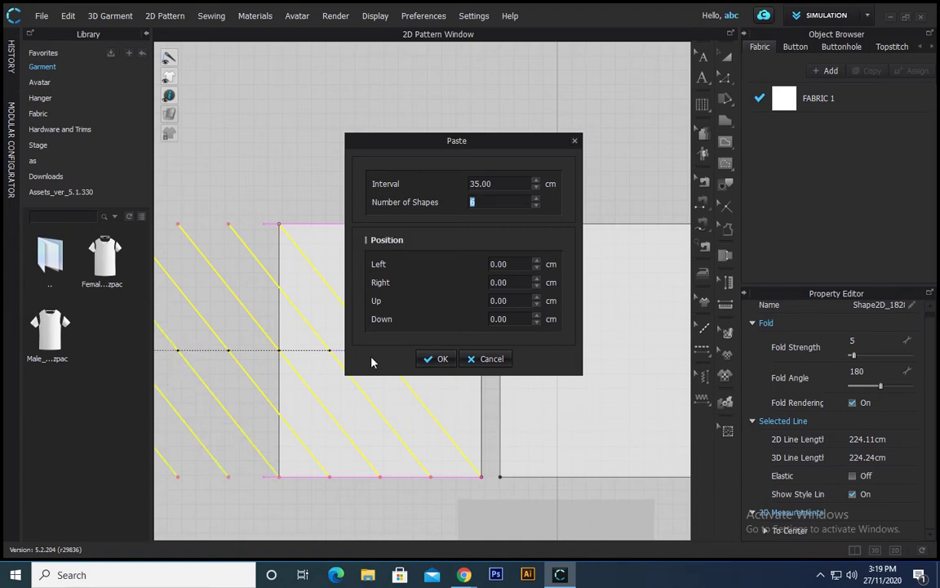
key("Return")
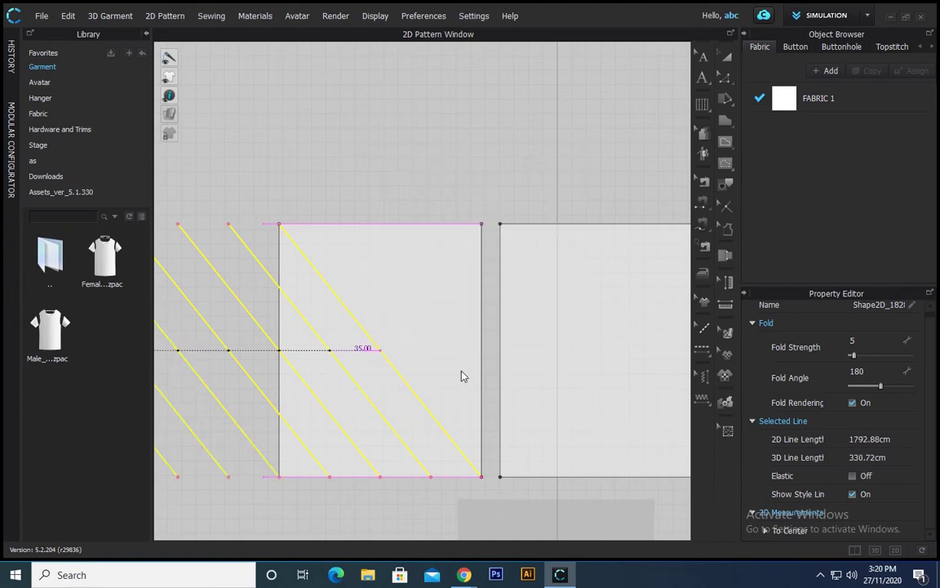
- Slide the pasted diagonals right across the left duvet rectangle and move the other rectangle clear of them
scroll(461, 377, "down", 3)
left_click(460, 372)
left_click(428, 367, "shift")
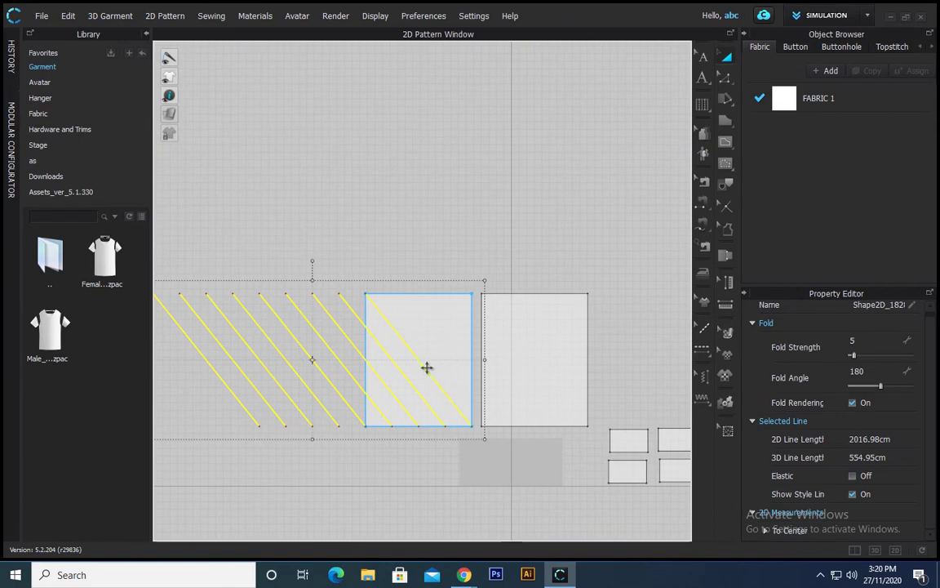
left_click_drag(420, 365, 499, 366, "shift")
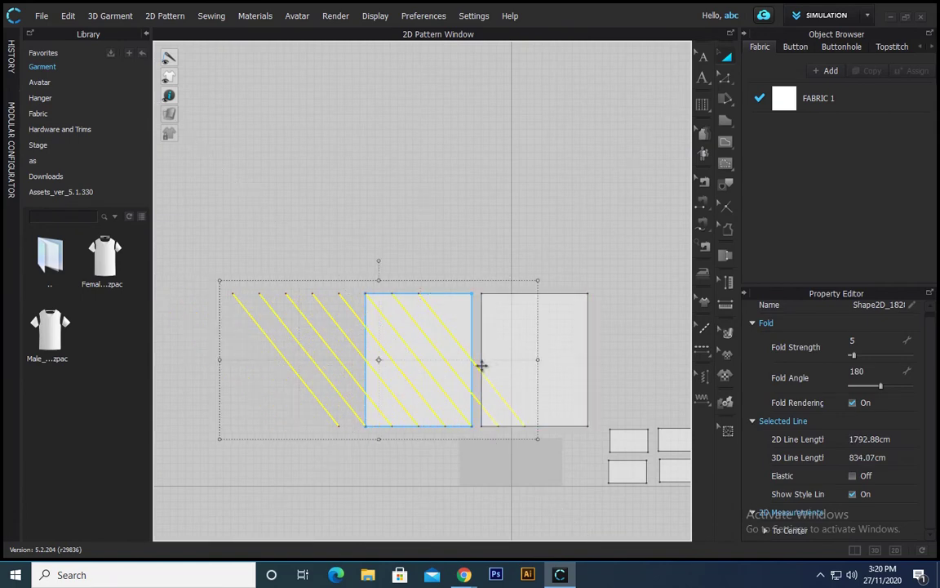
left_click_drag(555, 340, 629, 353)
left_click(538, 382)
left_click(487, 378)
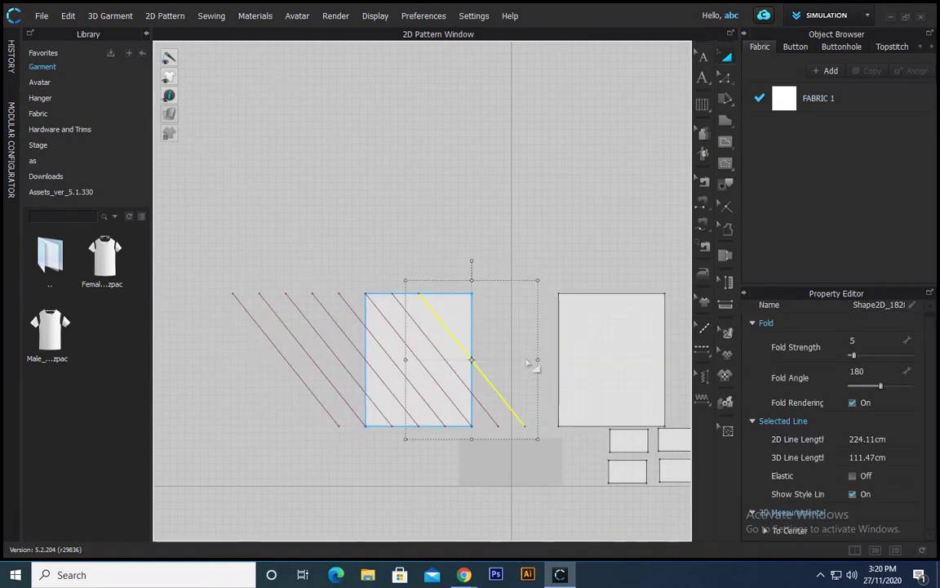
left_click(533, 364)
left_click_drag(205, 257, 538, 451)
left_click(477, 315)
left_click_drag(210, 261, 541, 463)
left_click(479, 320)
left_click(471, 316)
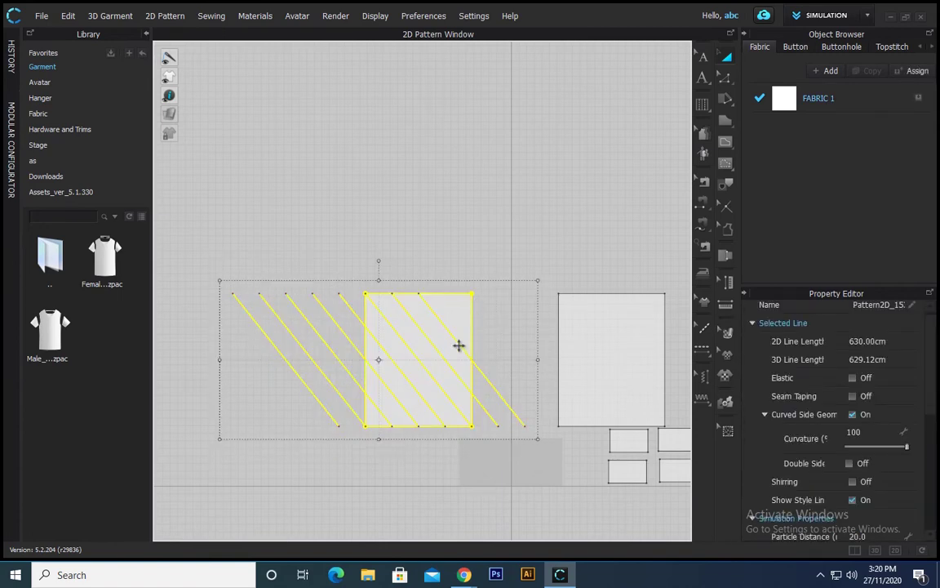
- Select all eight diagonal lines and shift them right by one line spacing to cover the rectangle evenly
left_click(458, 346)
left_click(487, 412, "shift")
left_click(453, 408, "shift")
left_click(351, 306, "shift")
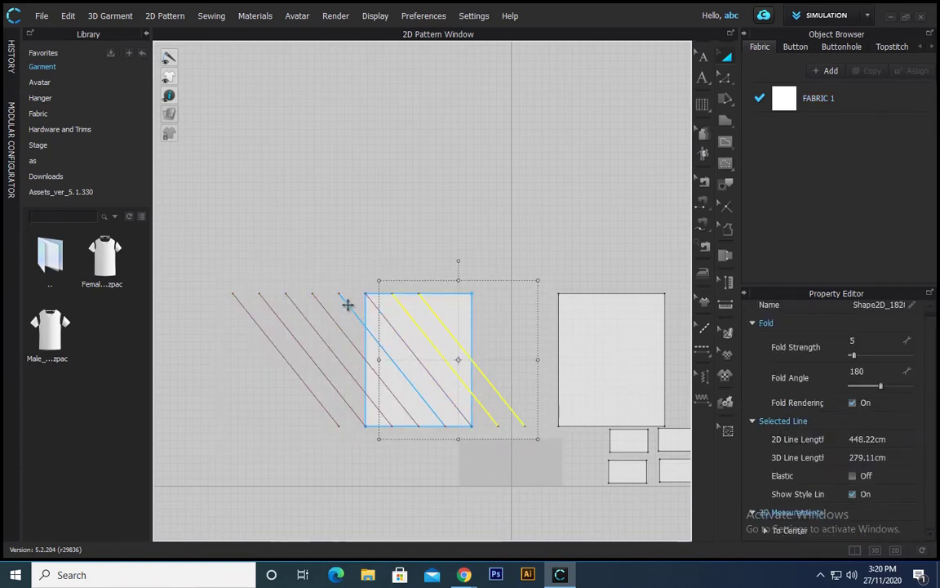
left_click(402, 338, "shift")
left_click(437, 367, "shift")
left_click(333, 322, "shift")
left_click(314, 329, "shift")
left_click(290, 332, "shift")
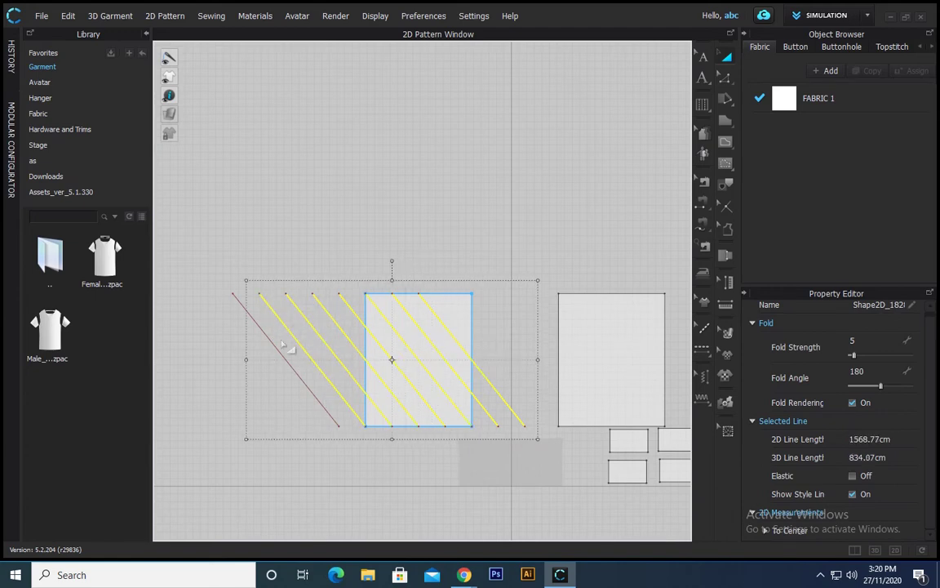
left_click(277, 341, "shift")
left_click_drag(426, 372, 481, 373)
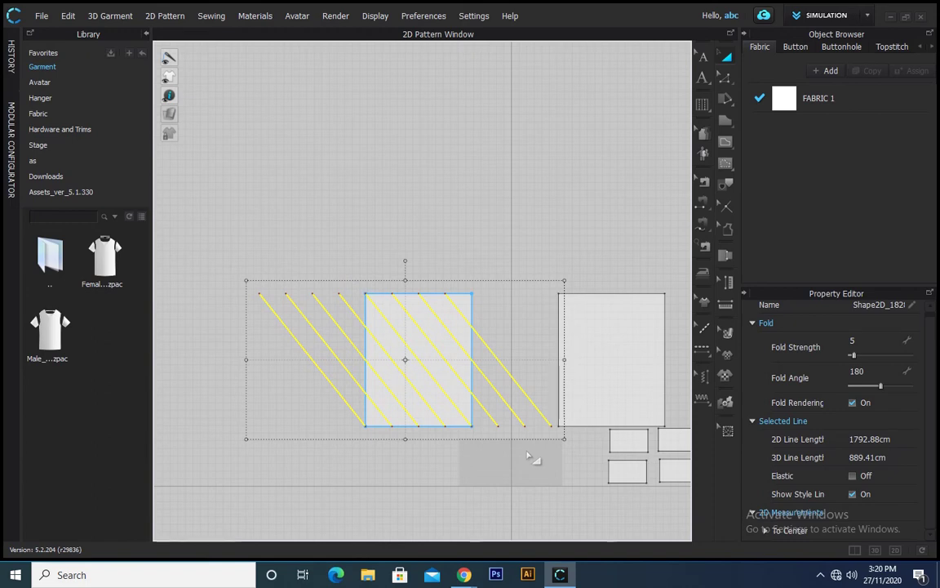
- Copy the eight diagonals and paste them mirrored over the same rectangle to form a diamond grid
key("ctrl+c")
key("ctrl+r")
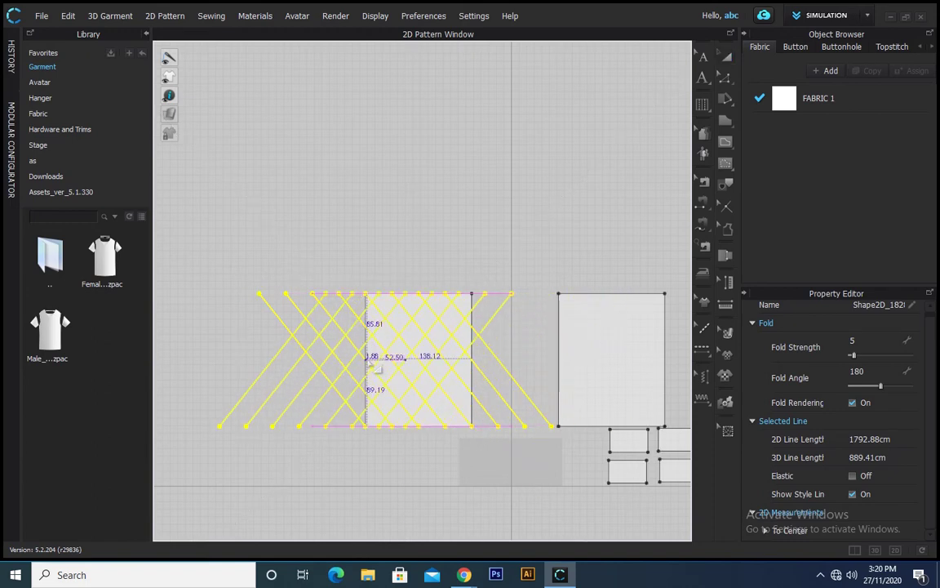
left_click(413, 364)
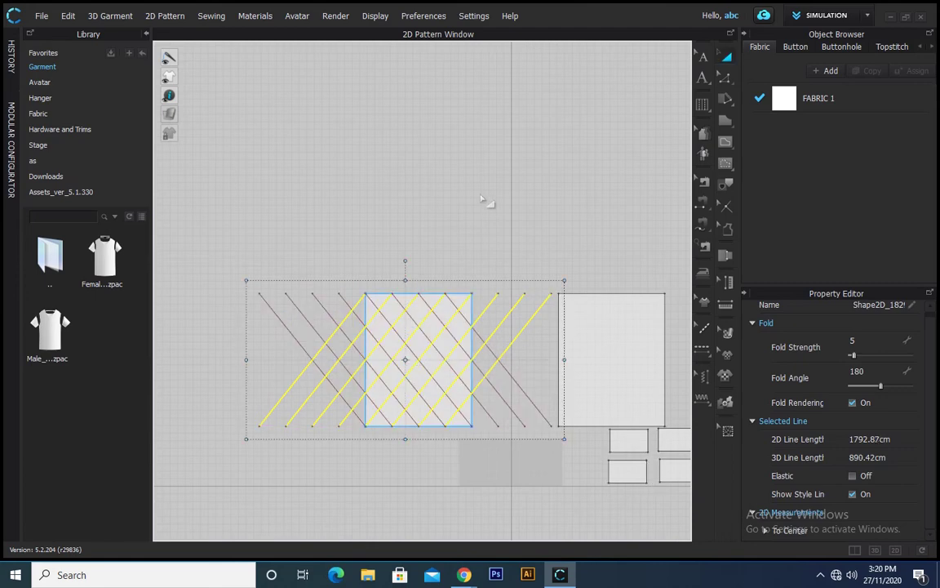
- Move the plain duvet rectangle further right, away from the crossing lines
scroll(482, 200, "down", 2)
left_click(620, 238)
left_click_drag(566, 294, 600, 289)
left_click(669, 311)
- Copy all the crossing diagonal lines from the left duvet rectangle onto the plain right one, aligned with its upper and lower edges
scroll(566, 294, "down", 1)
scroll(565, 294, "up", 1)
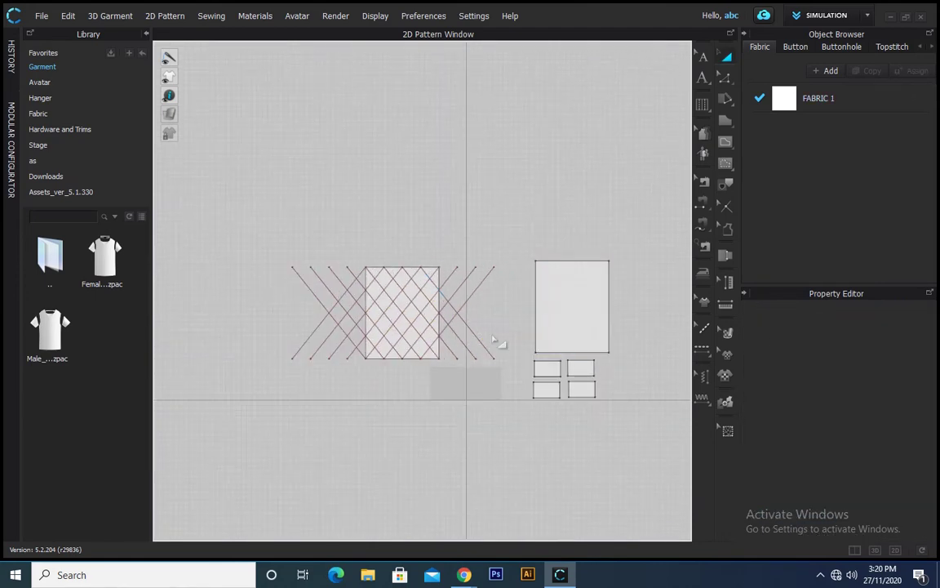
left_click(484, 346)
left_click(468, 350, "shift")
left_click(451, 351, "shift")
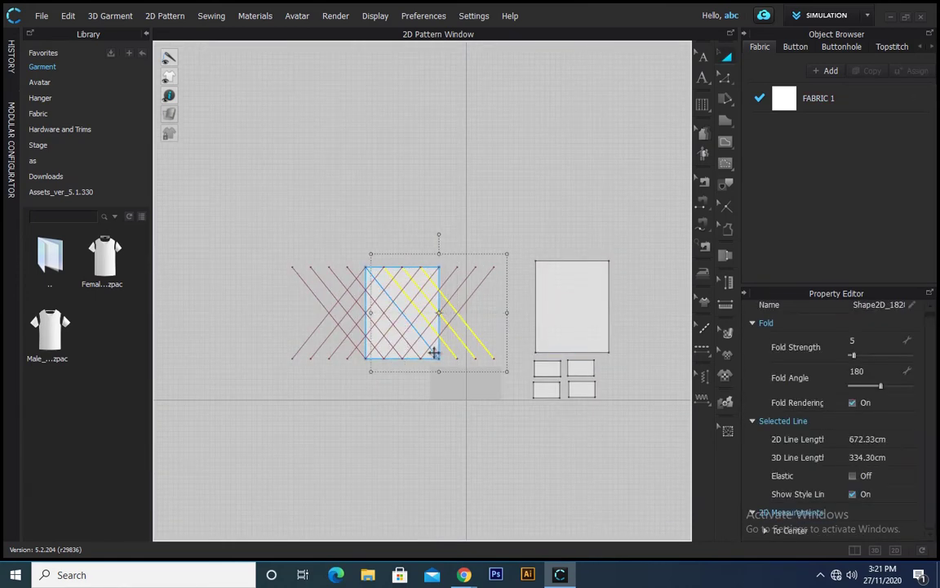
left_click(434, 353, "shift")
left_click(400, 351, "shift")
left_click(384, 346, "shift")
left_click(374, 342, "shift")
left_click(352, 351, "shift")
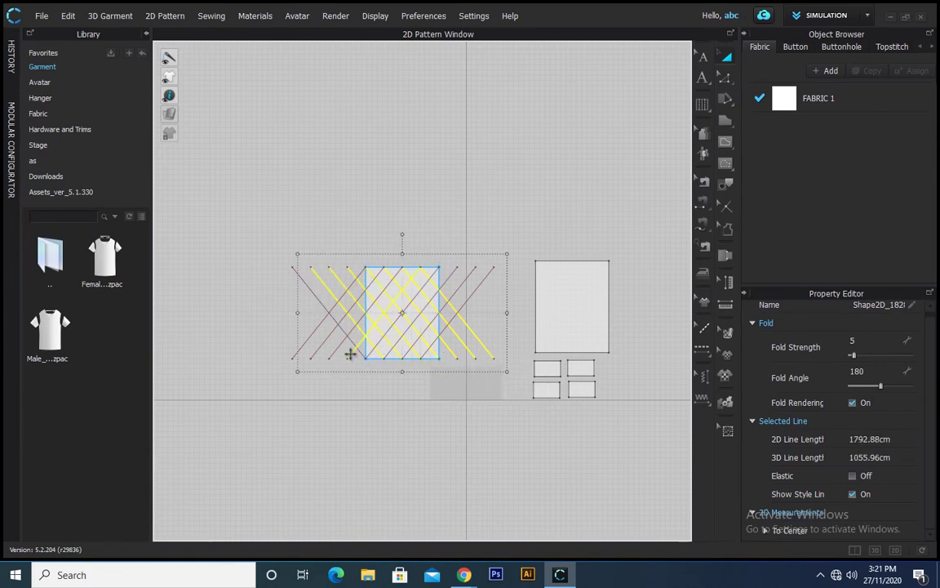
left_click(337, 343, "shift")
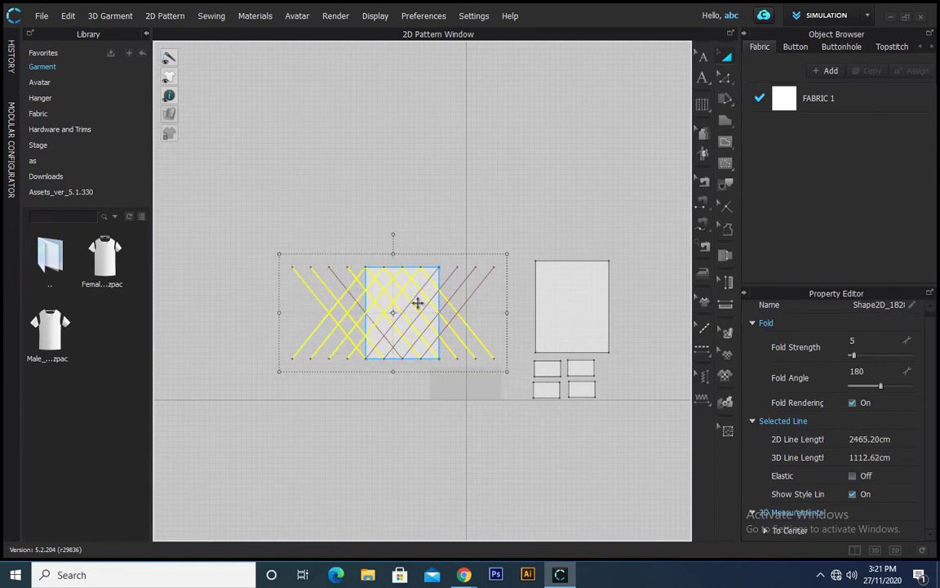
left_click(459, 280, "shift")
left_click(466, 275, "shift")
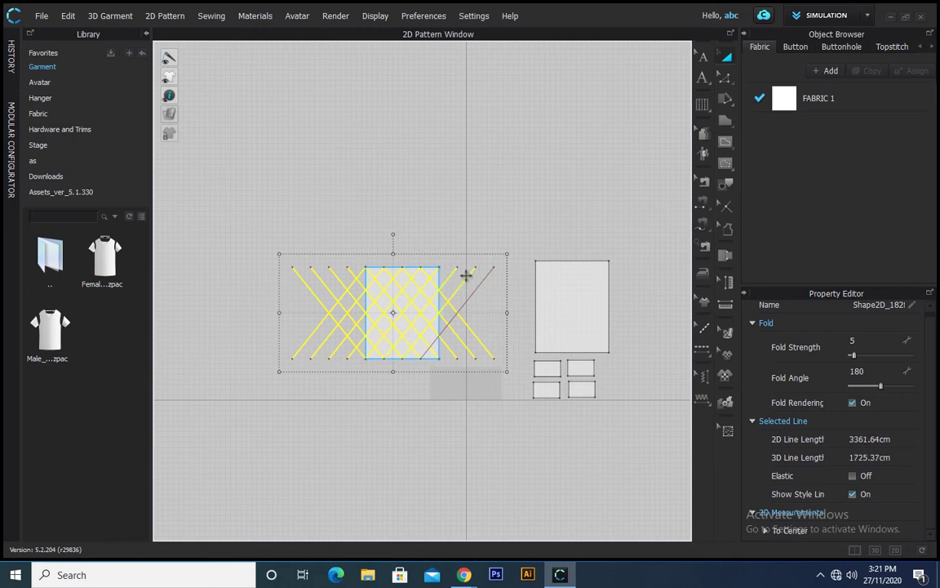
key("ctrl+v")
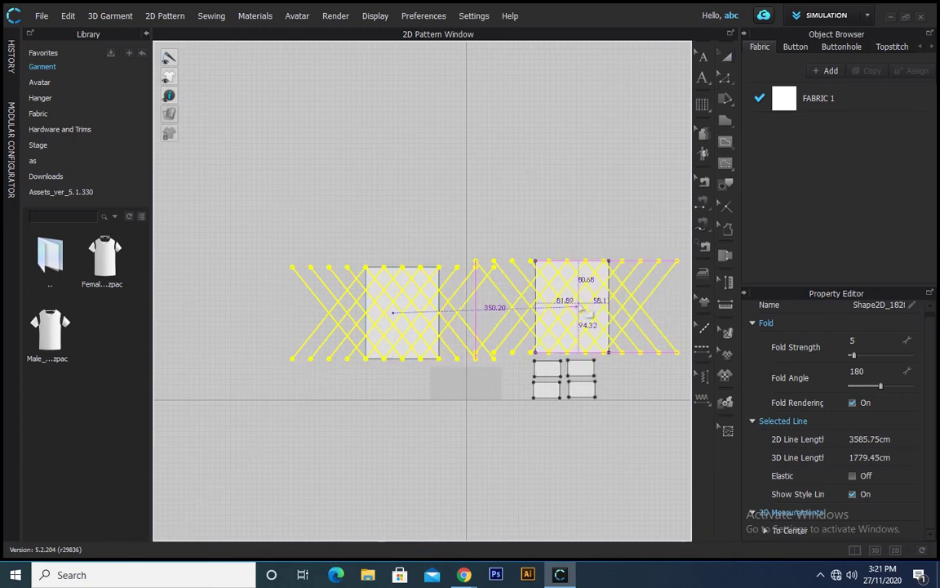
left_click(584, 310)
- Move the right duvet rectangle with its diamond grid up and further away from the left one
left_click(633, 215)
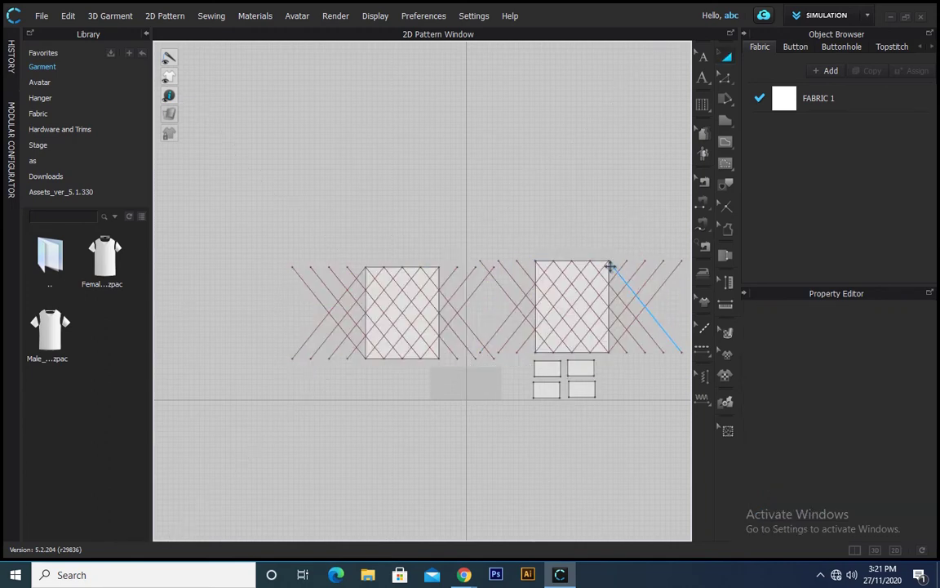
left_click_drag(602, 262, 628, 237)
left_click(603, 199)
- Sew the eight diagonals rising to the right on the left duvet rectangle to their mirrored counterparts on the right rectangle, one pair at a time
scroll(555, 265, "down", 1)
scroll(421, 319, "up", 1)
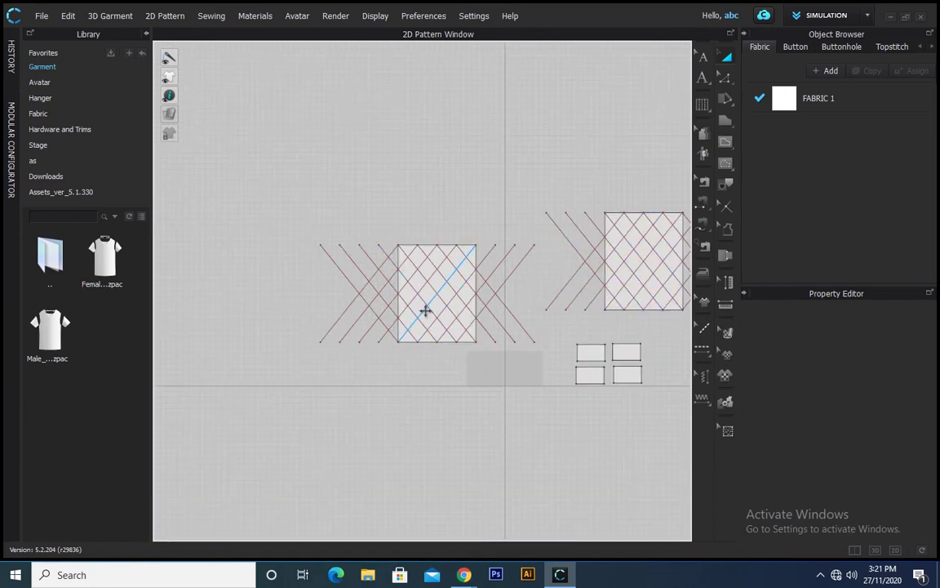
scroll(457, 308, "down", 1)
scroll(507, 302, "up", 2)
key("n")
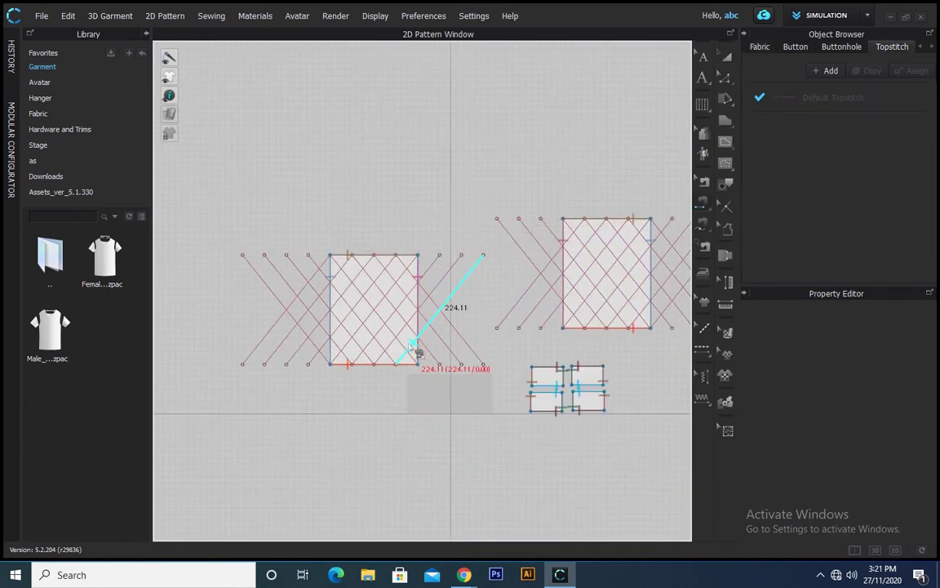
left_click(417, 353)
left_click(586, 329)
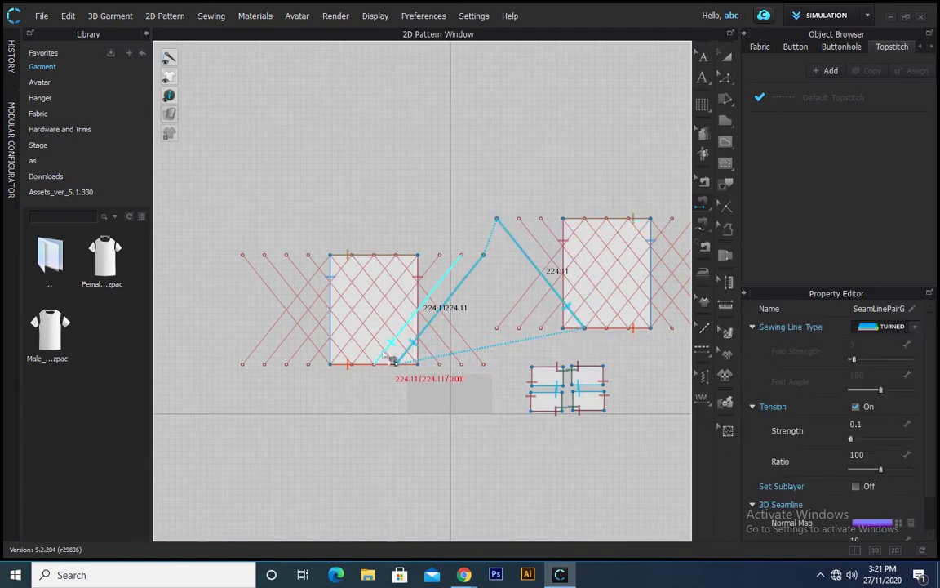
left_click(392, 361)
left_click(604, 326)
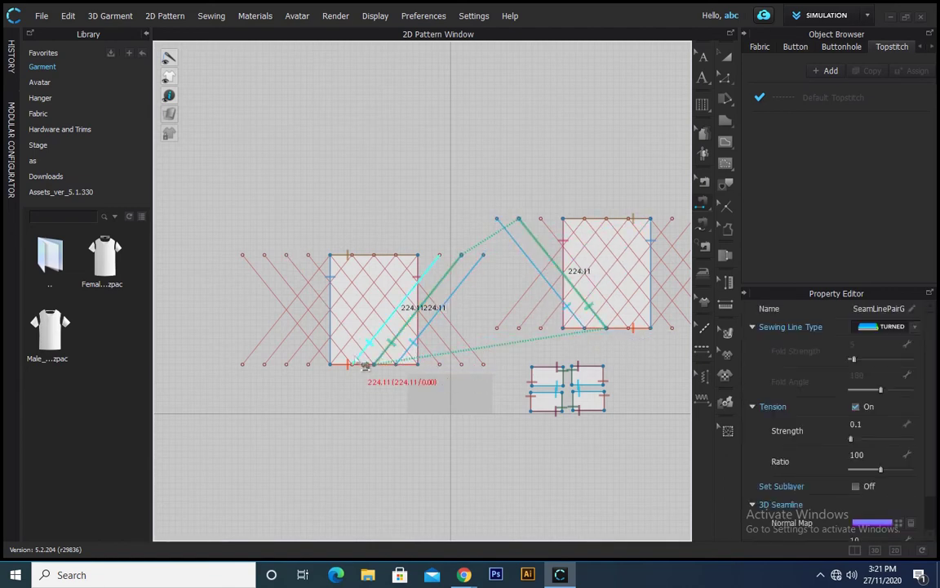
left_click(363, 351)
left_click(345, 346)
left_click(635, 312)
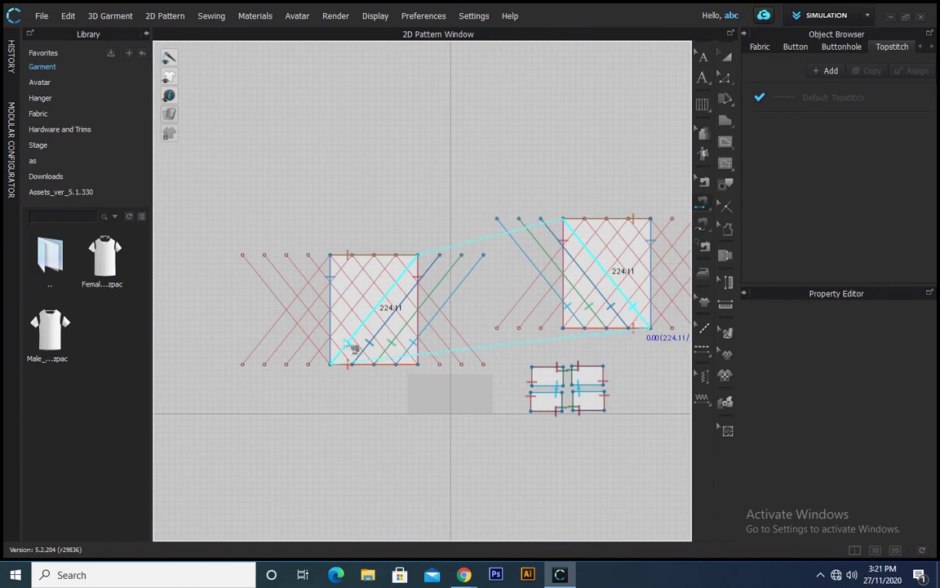
left_click(327, 342)
left_click(655, 312)
left_click(313, 329)
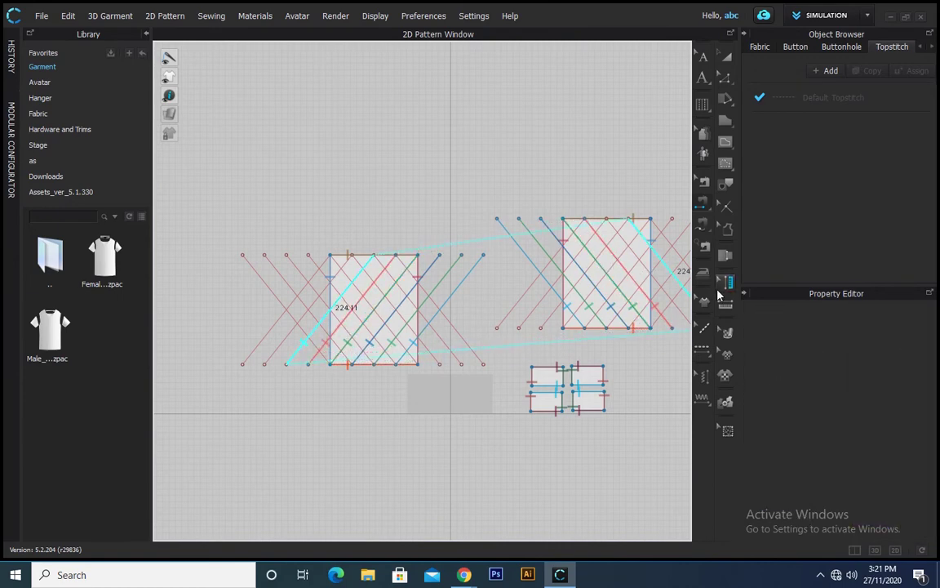
left_click(680, 309)
left_click(303, 315)
scroll(303, 315, "down", 2)
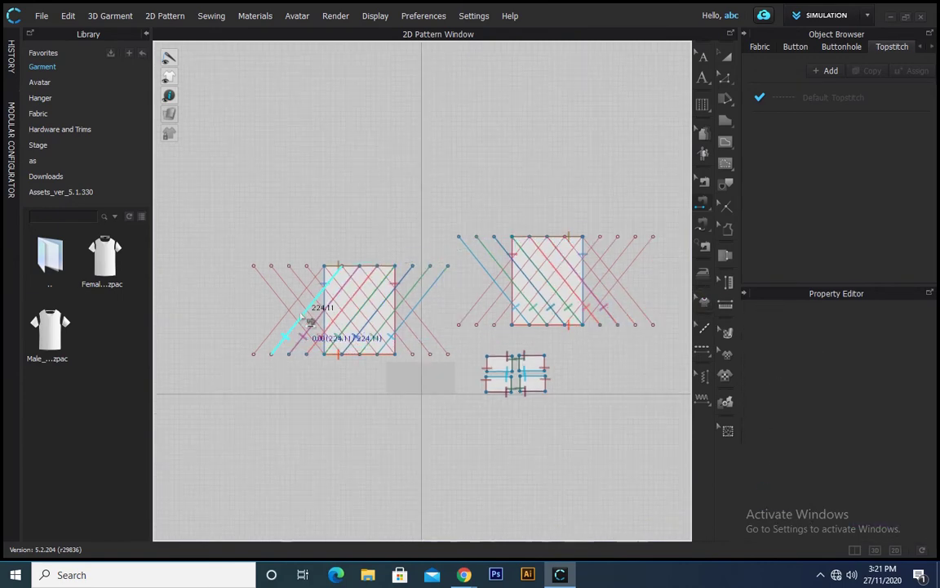
left_click(622, 311)
left_click(281, 319)
left_click(634, 322)
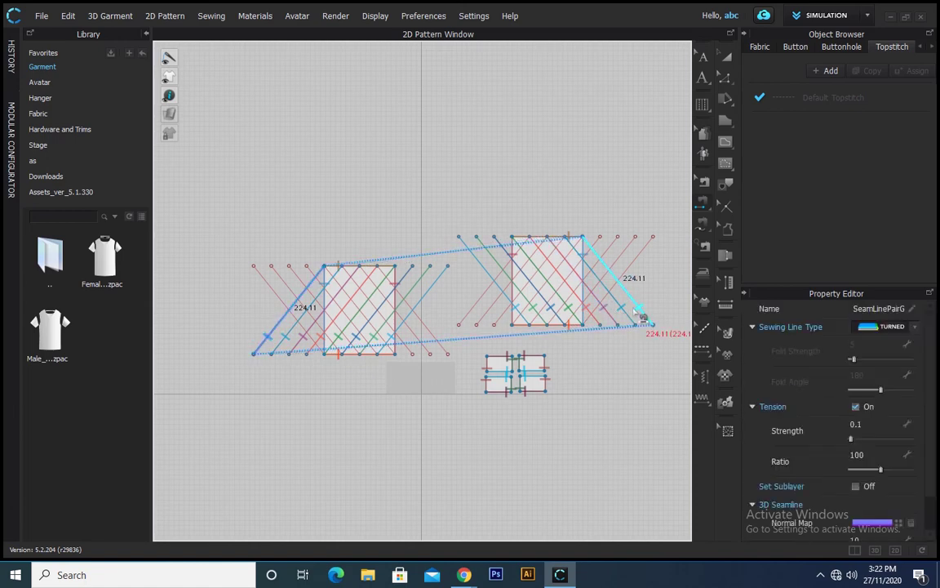
- Sew the eight oppositely slanted diagonals of the left duvet rectangle to their mirrored counterparts on the right rectangle, one pair at a time
left_click(529, 256)
left_click(391, 292)
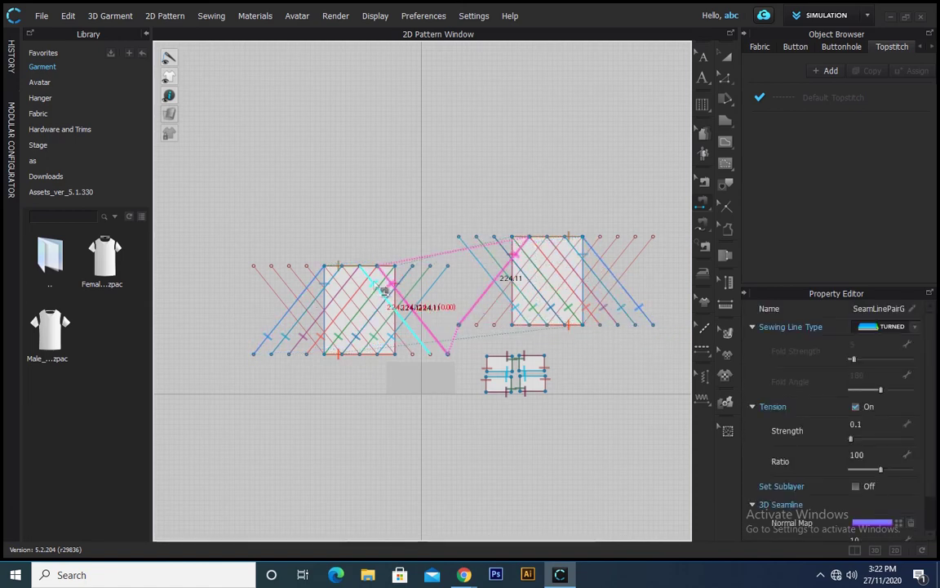
left_click(399, 312)
left_click(532, 261)
left_click(545, 263)
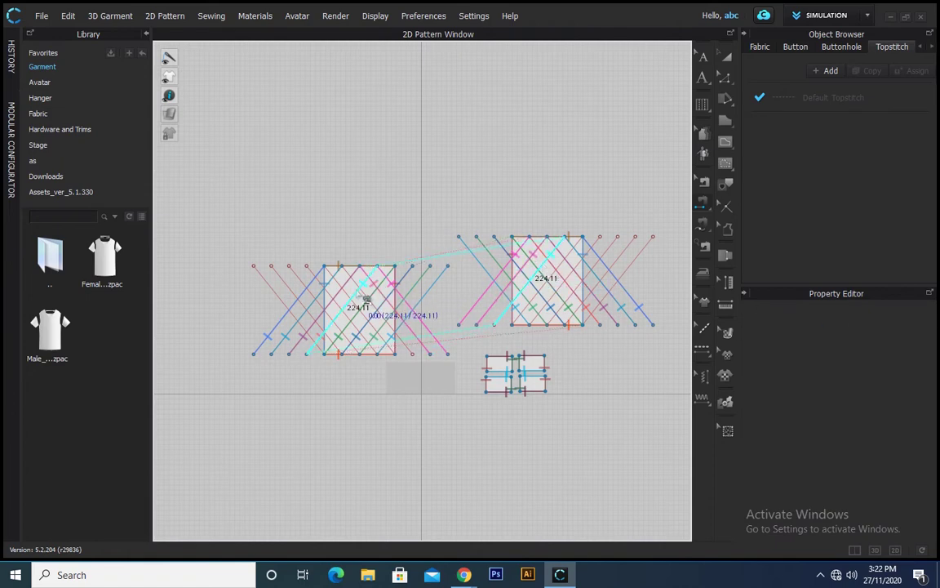
left_click(366, 295)
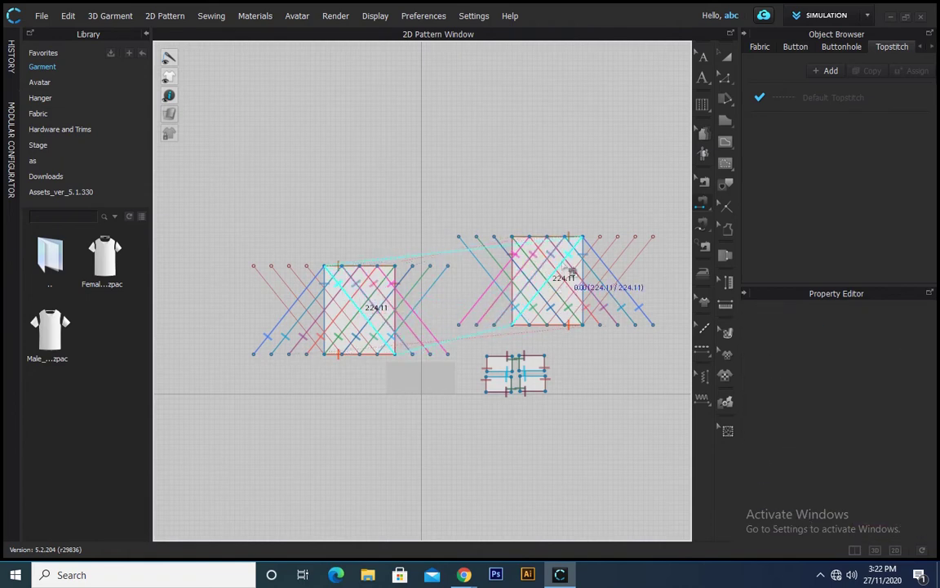
left_click(563, 273)
left_click(342, 307)
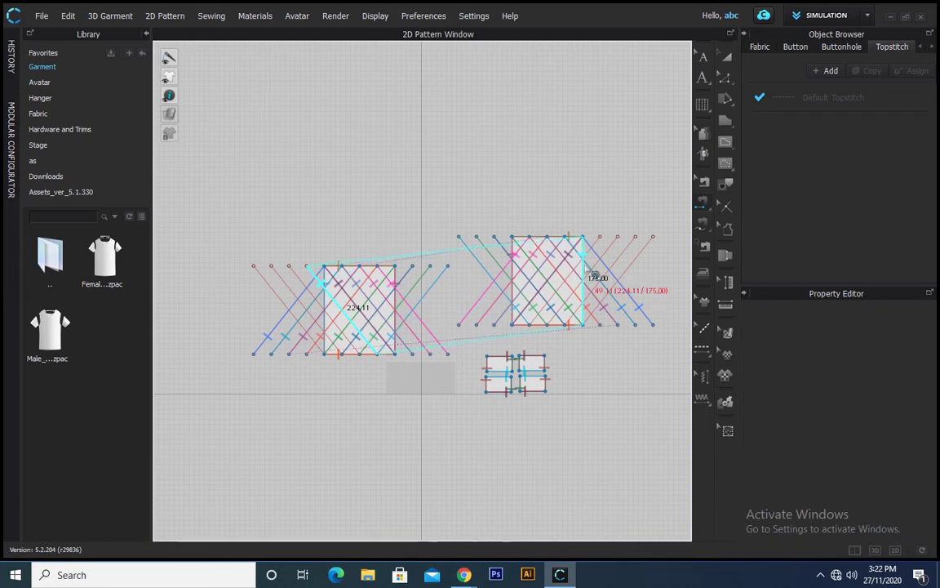
left_click(584, 274)
left_click(601, 275)
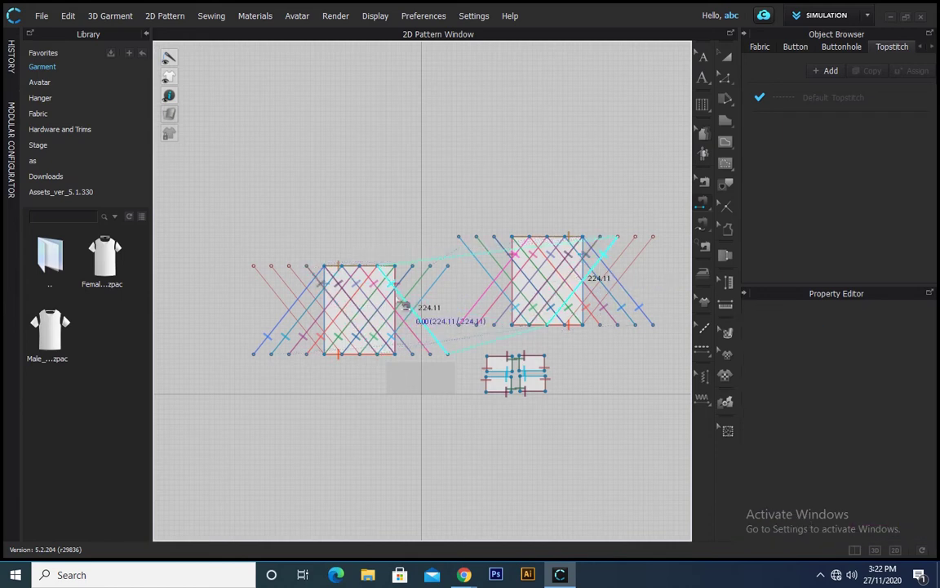
left_click(310, 313)
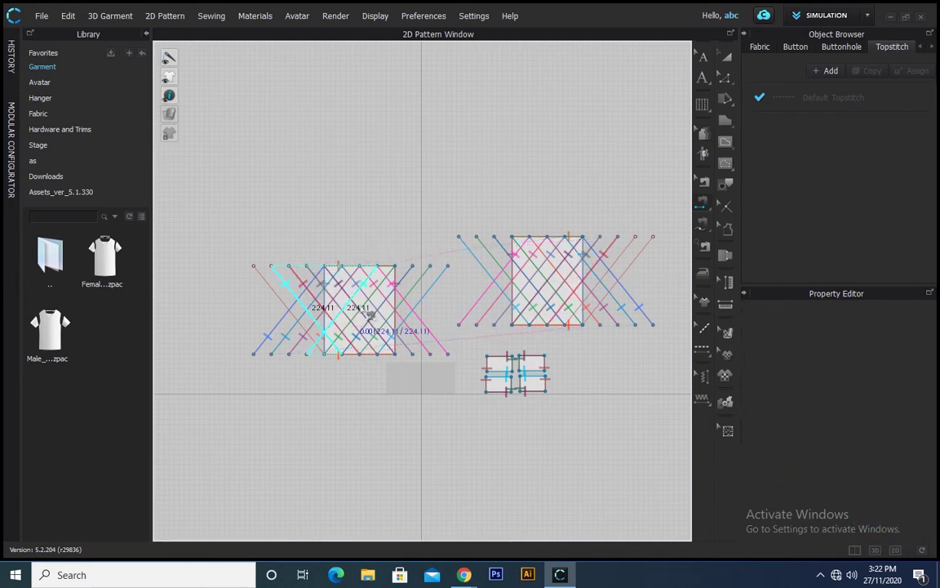
left_click(657, 271)
left_click(273, 296)
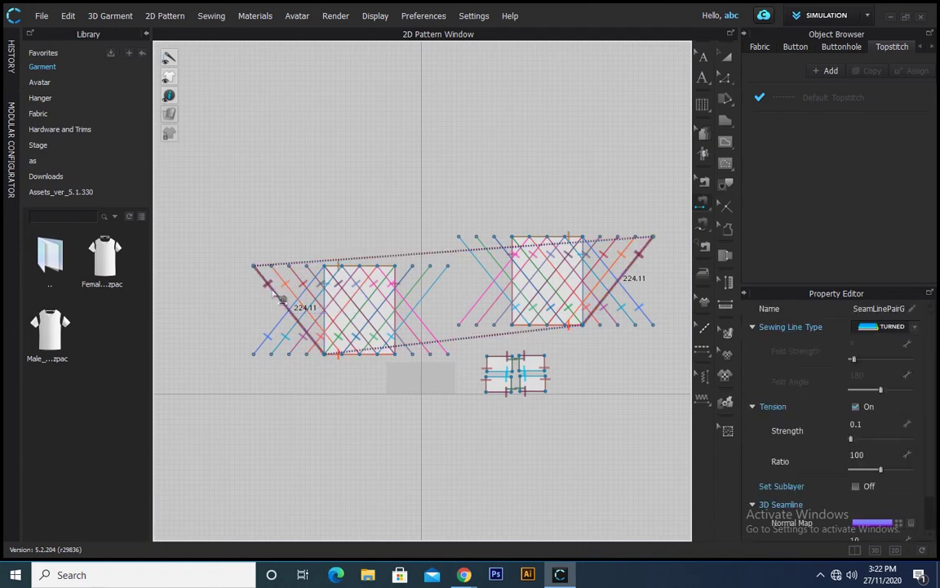
- Bring back the 3D view beside the 2D patterns and simulate the duvet with its sewn diamond grid on the bed
key("a")
left_click(855, 551)
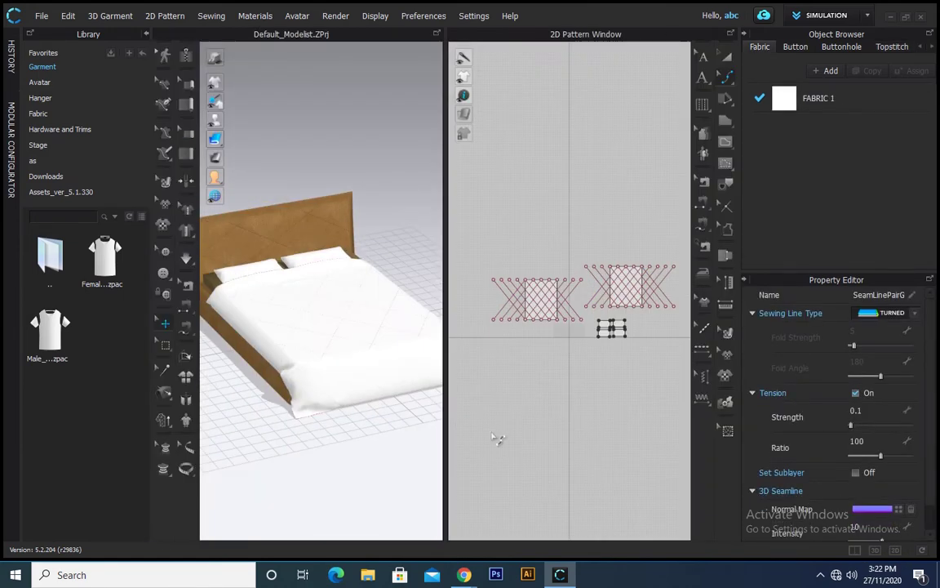
right_click_drag(434, 383, 346, 321)
left_click(190, 261)
left_click(187, 259)
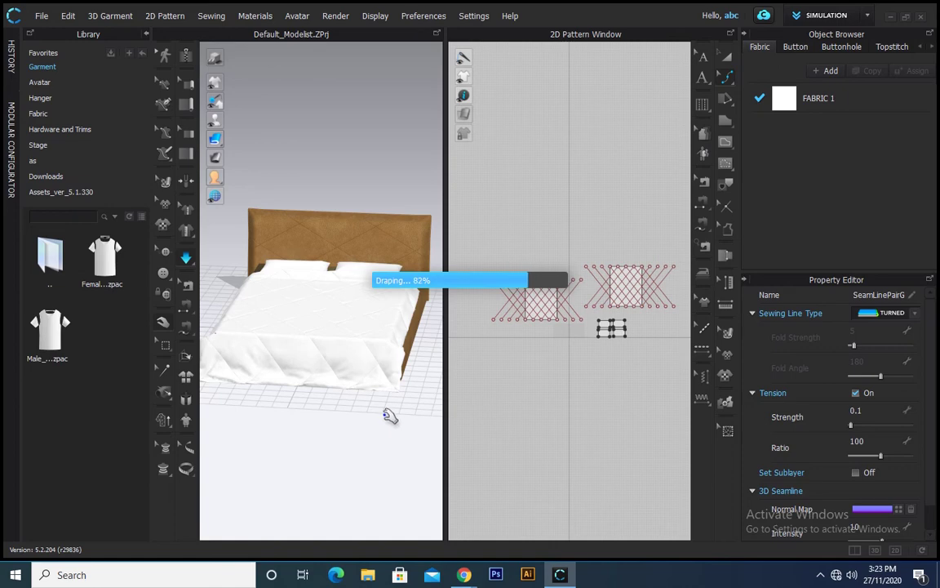
right_click_drag(396, 375, 584, 505)
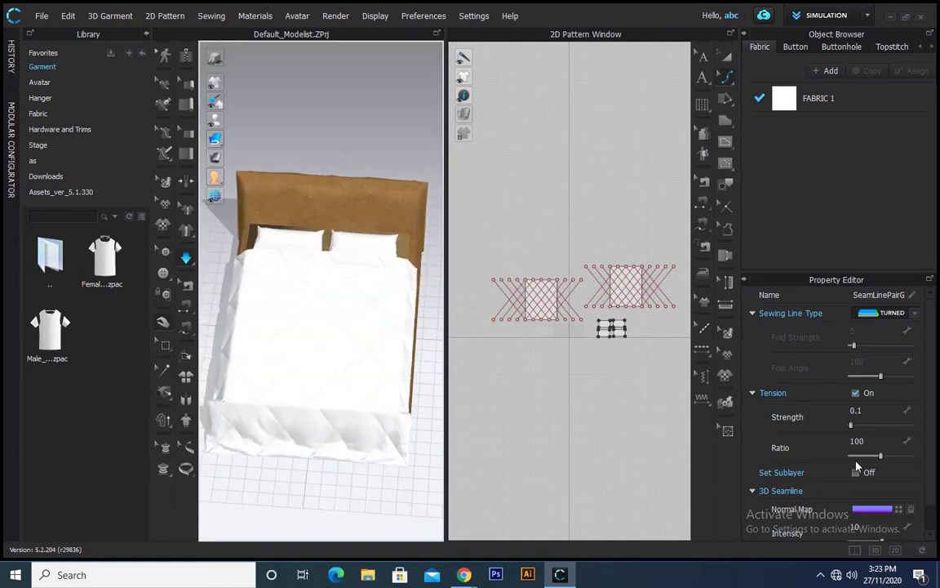
- Set the pressure of both duvet rectangles, including their diagonal lines, to 5
left_click(488, 242)
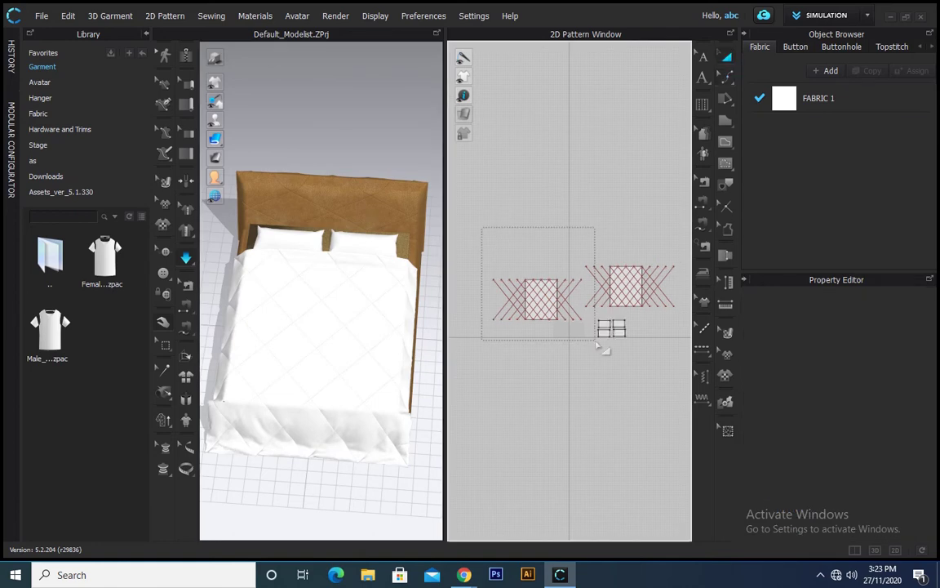
left_click_drag(676, 329, 676, 330)
scroll(865, 510, "down", 5)
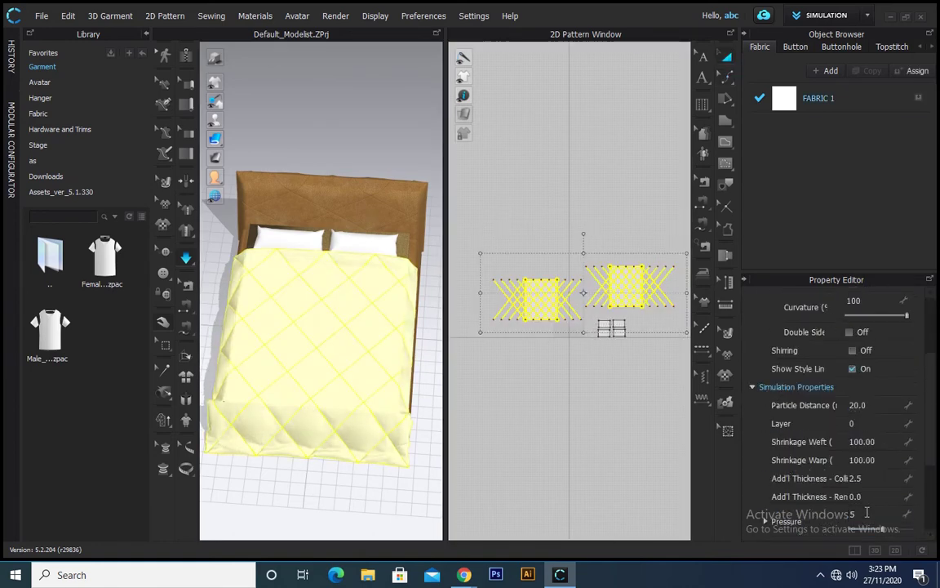
left_click(583, 461)
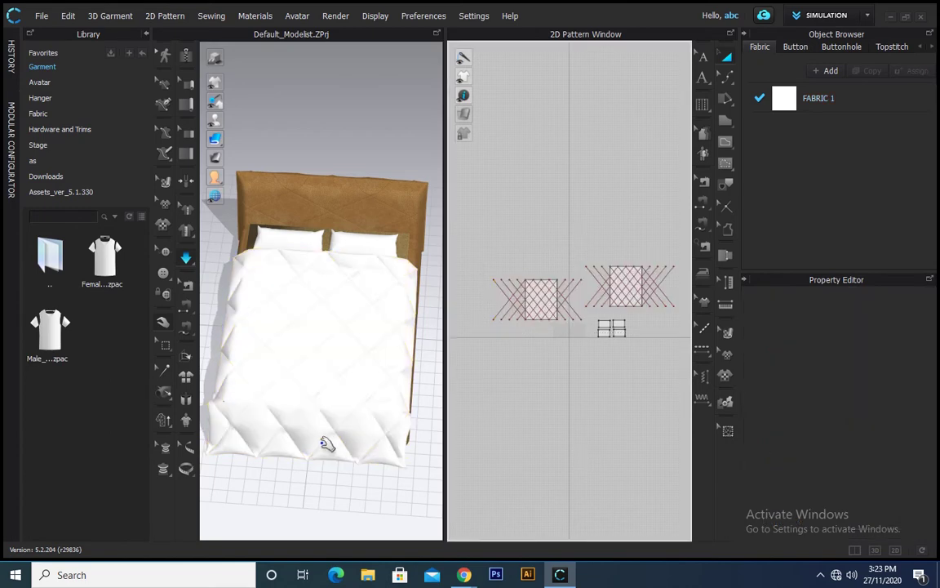
- Reselect both duvet rectangles, adjust their pressure further and inspect the quilting on the bed
right_click_drag(329, 445, 320, 394)
key("ctrl+a")
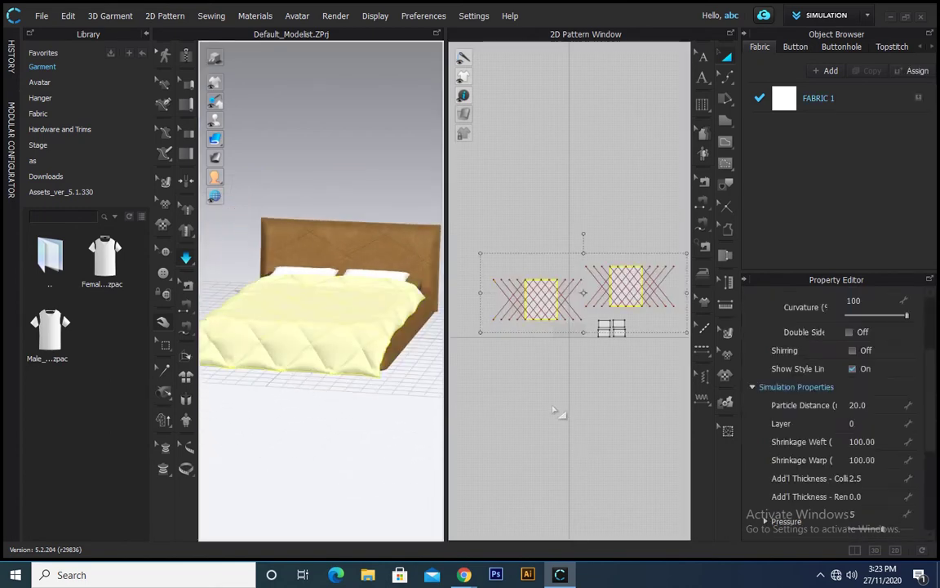
left_click(857, 512)
left_click(587, 449)
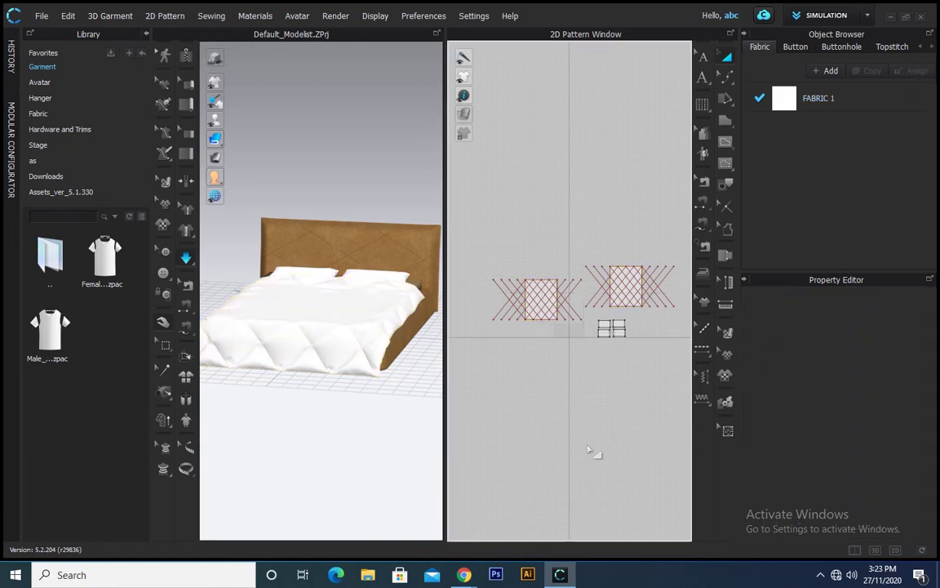
right_click_drag(391, 426, 370, 430)
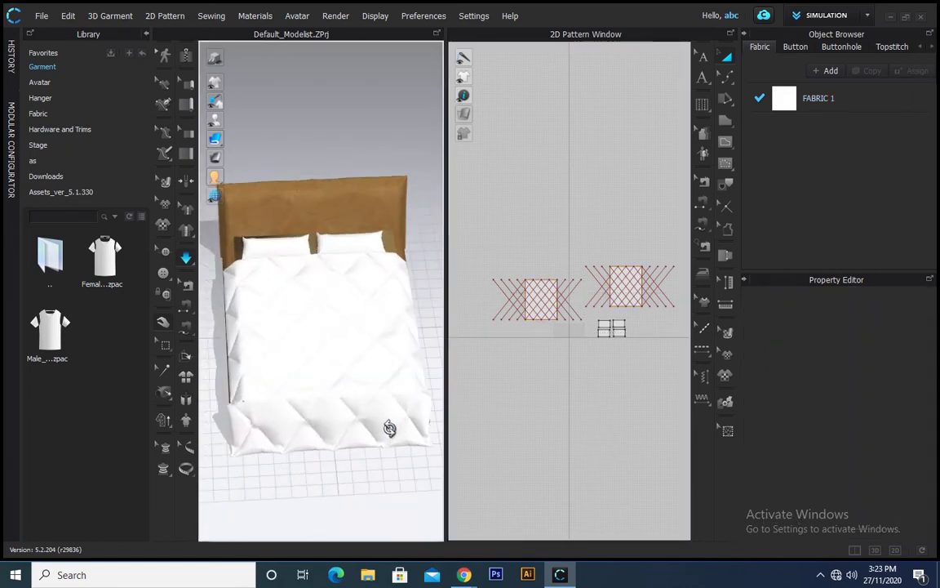
- Set the pressure of the four pillow rectangles to 3 and inspect the simulated bed
left_click(595, 324)
left_click(861, 515)
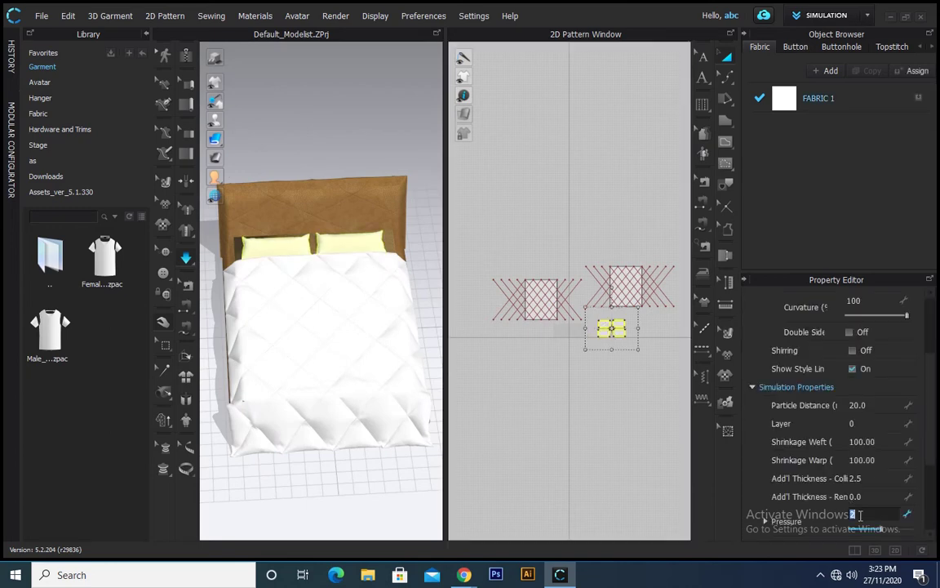
type("5")
key("BackSpace")
type("3")
key("Return")
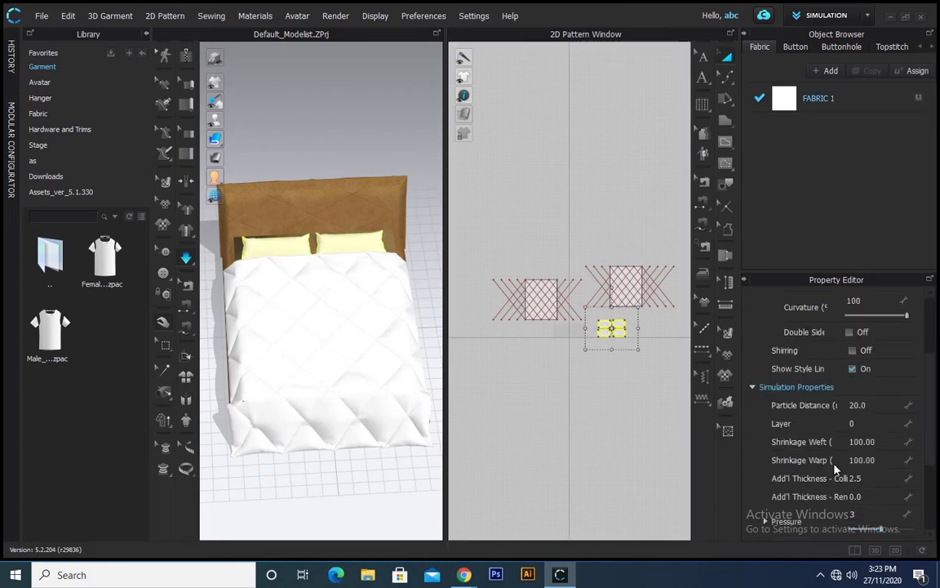
left_click(600, 425)
right_click_drag(408, 383, 344, 353)
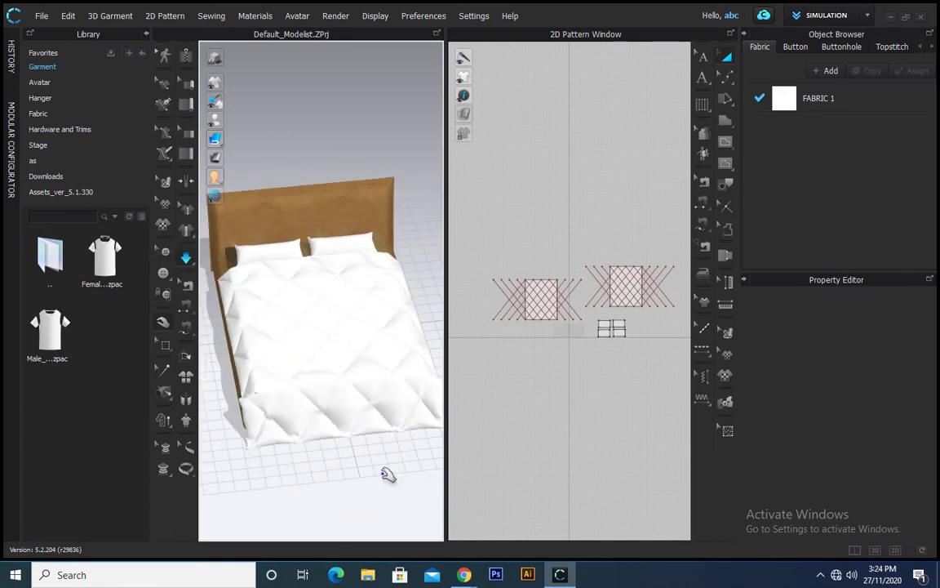
right_click_drag(388, 475, 310, 425)
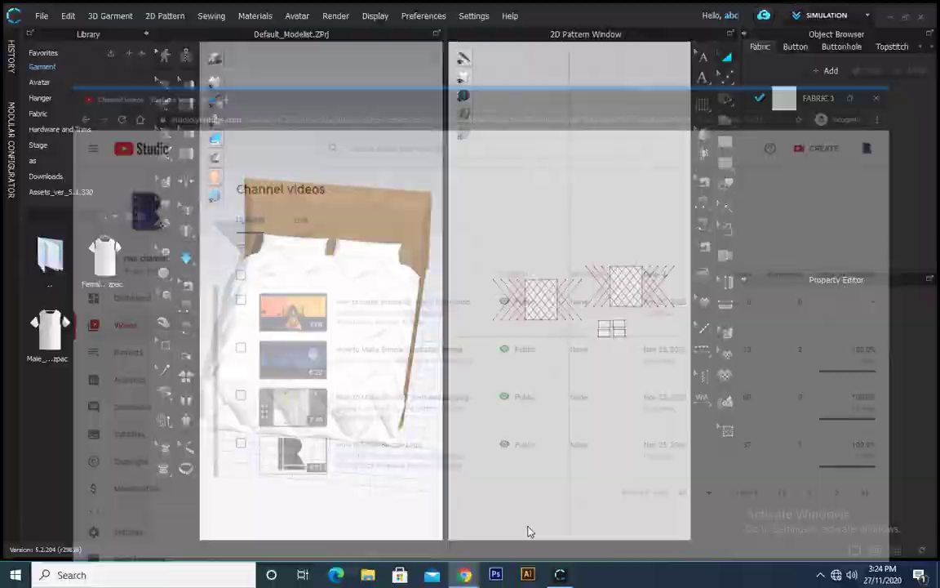
- Switch to Chrome and search the web for "allover design" in a new tab
key("ctrl+t")
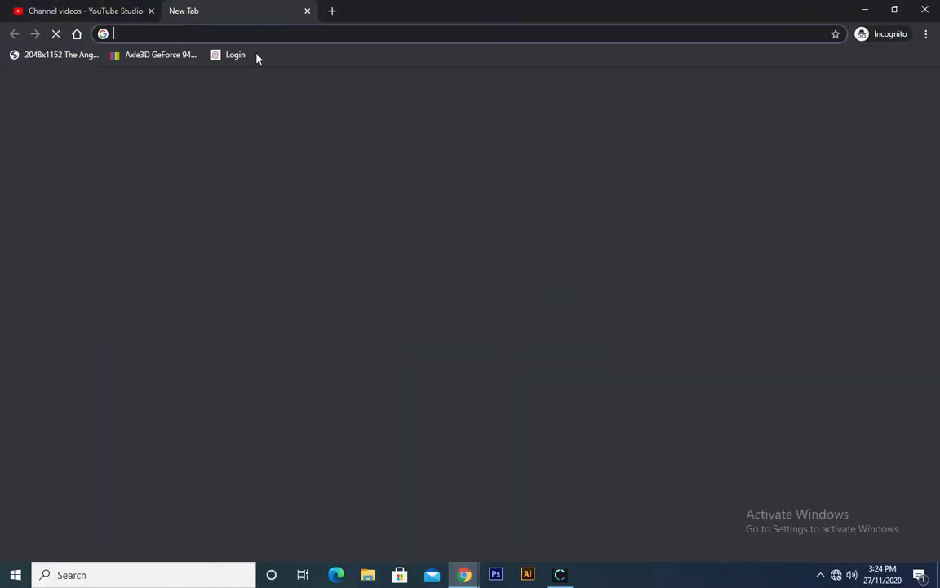
type("allover design")
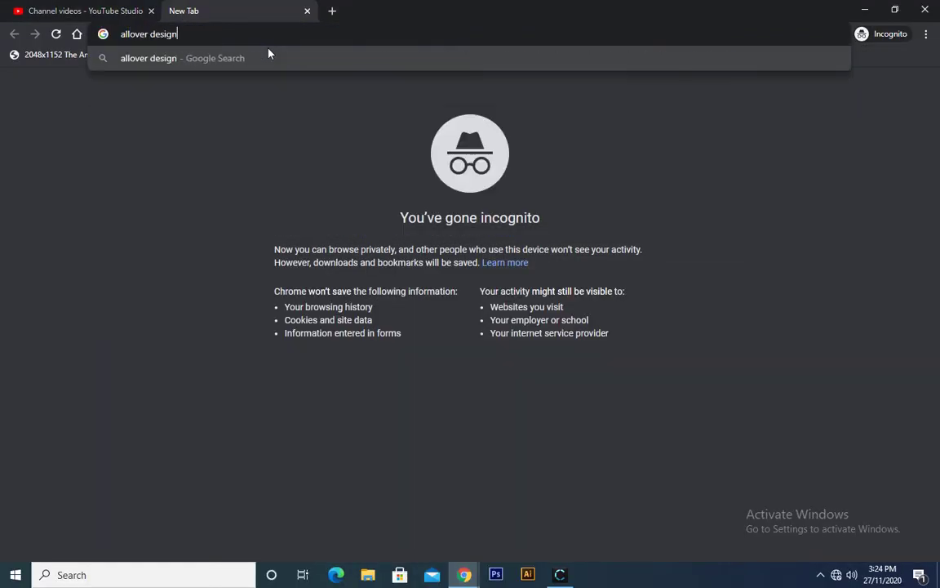
key("Return")
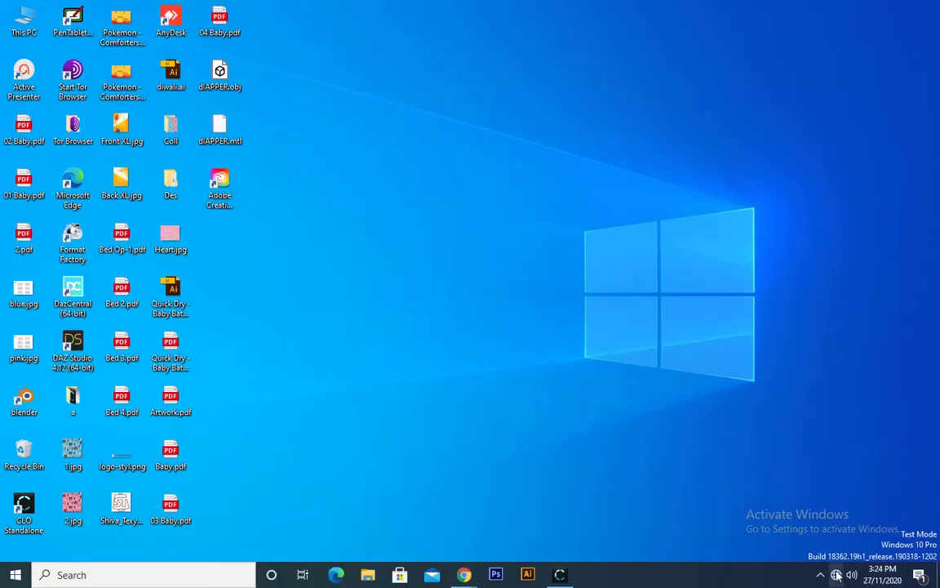
left_click(837, 575)
left_click(820, 537)
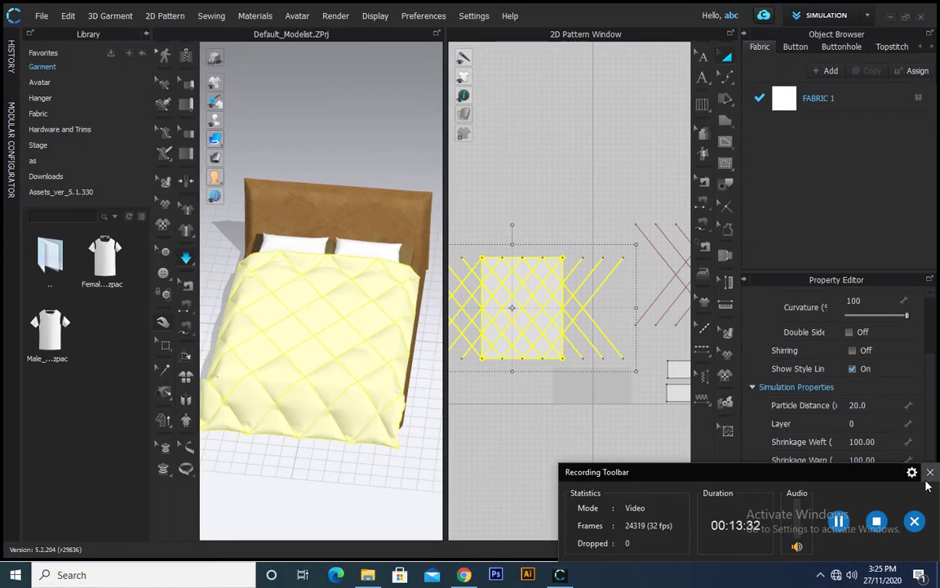
left_click(929, 472)
left_click(713, 540)
- Add a second fabric to the fabric list and name it Comforter
scroll(749, 395, "up", 3)
left_click(819, 98)
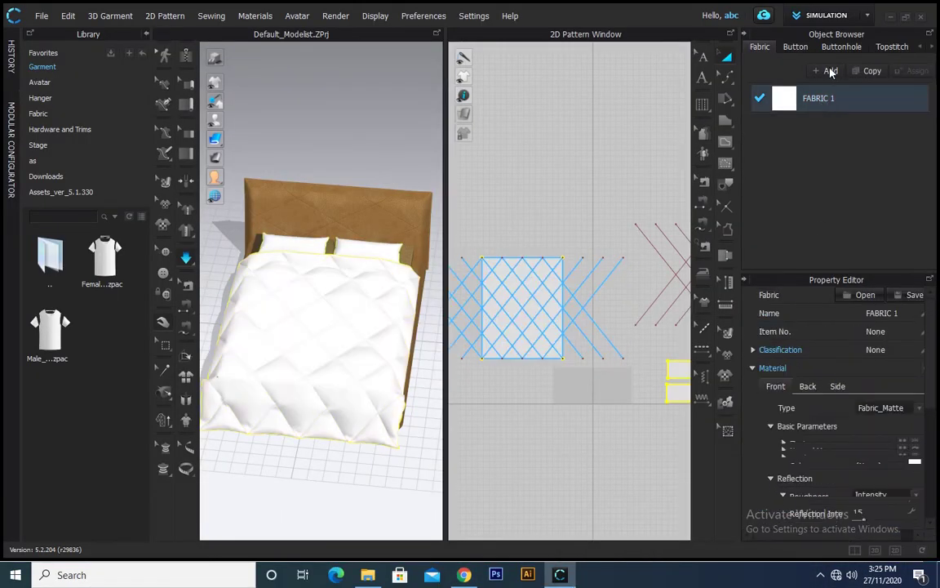
left_click(831, 71)
double_click(820, 129)
type("Comforter")
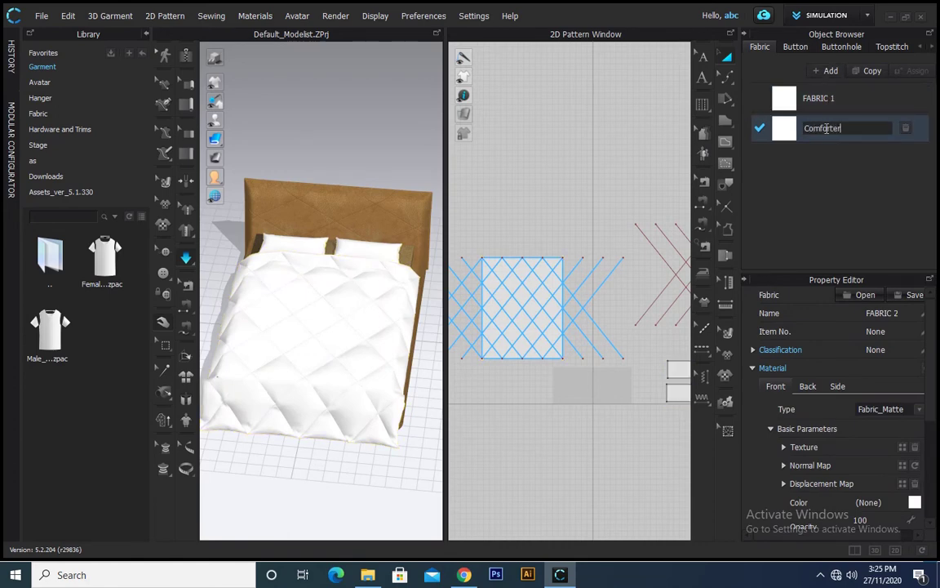
key("Return")
- Rename the first fabric in the fabric list as Pillow
double_click(836, 102)
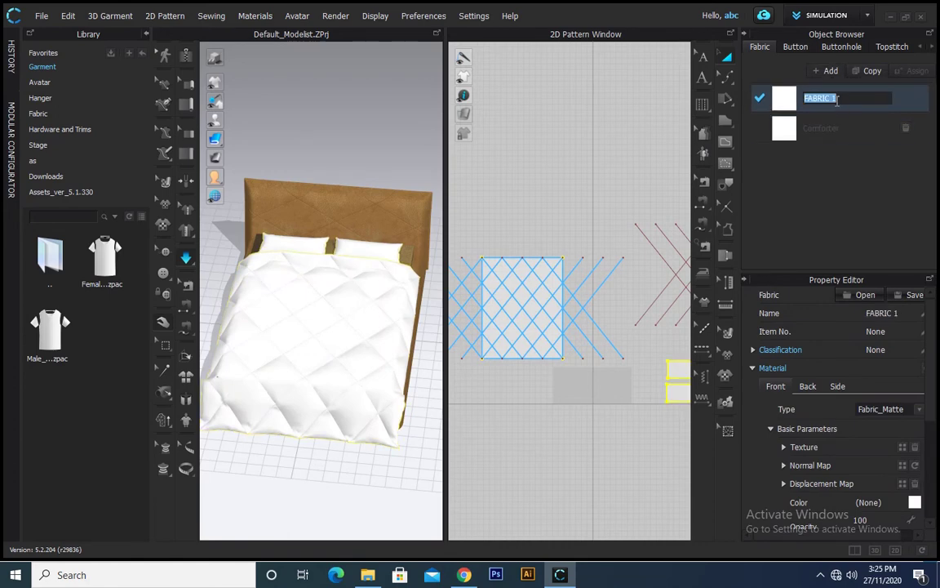
type("Pillow")
key("Return")
- Select both quilted duvet rectangles with their internal lines and assign the Comforter fabric to them
left_click(842, 127)
scroll(569, 256, "down", 3)
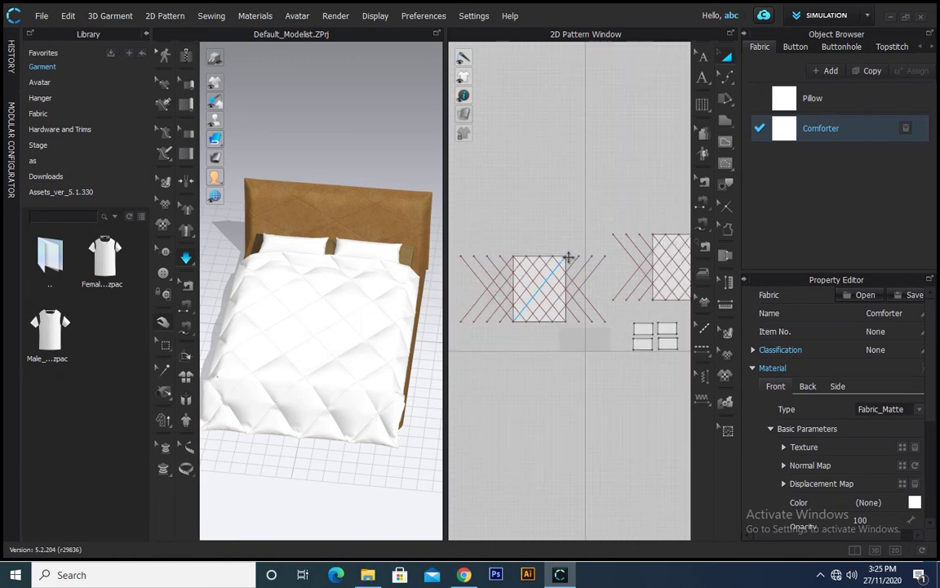
left_click(563, 258)
left_click(563, 254)
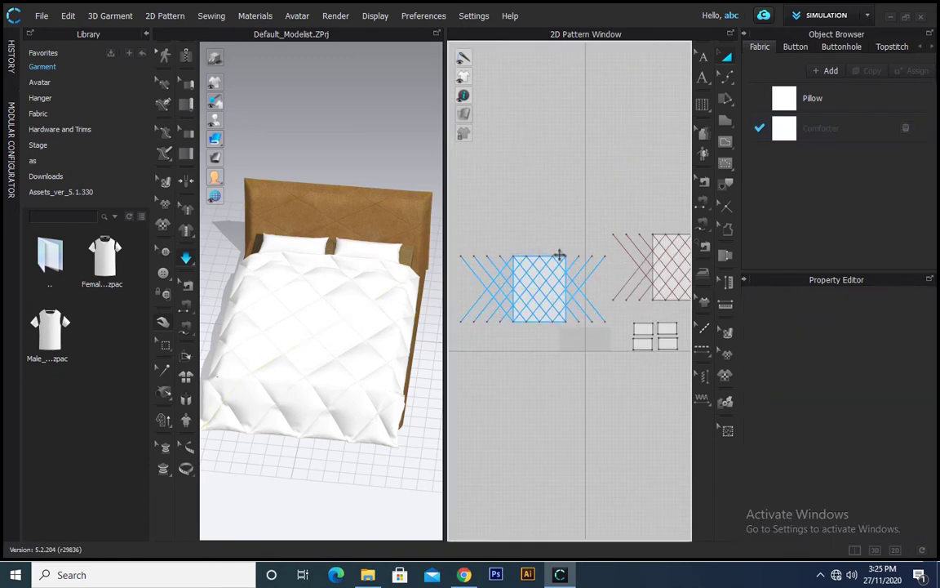
left_click(559, 256)
scroll(877, 449, "down", 6)
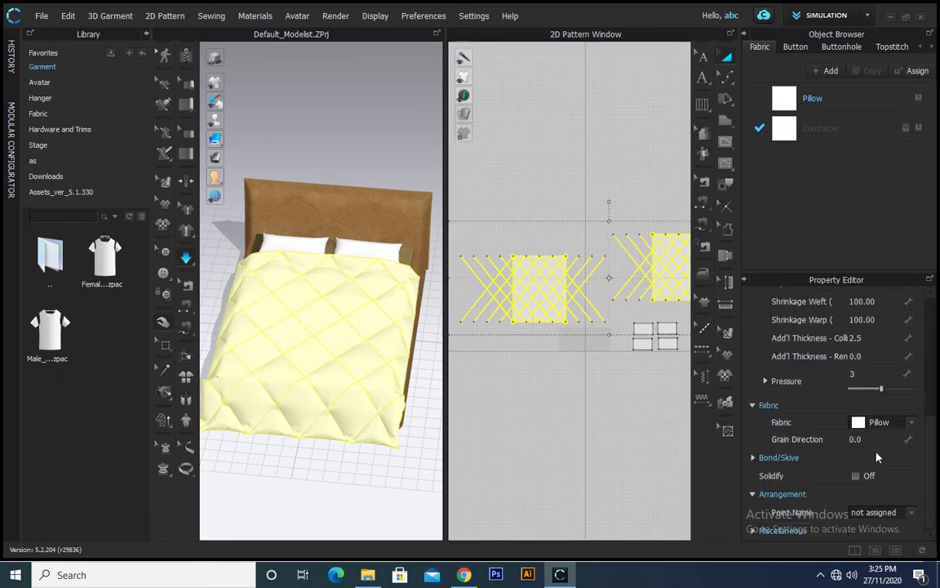
left_click(880, 440)
left_click(644, 471)
- Apply a stone-pattern image from the Downloads folder as the Comforter fabric's texture and inspect it on the bed
left_click(855, 132)
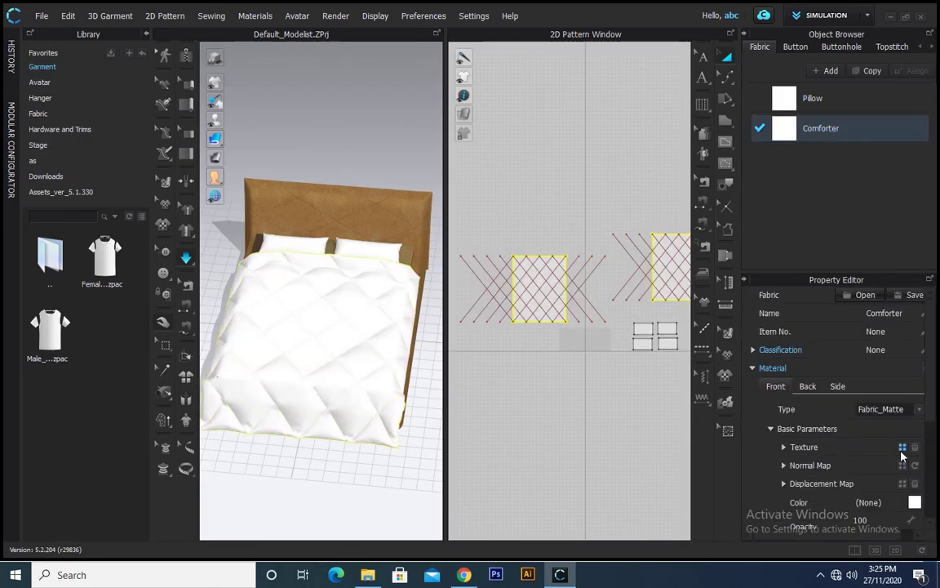
left_click(902, 447)
left_click(65, 113)
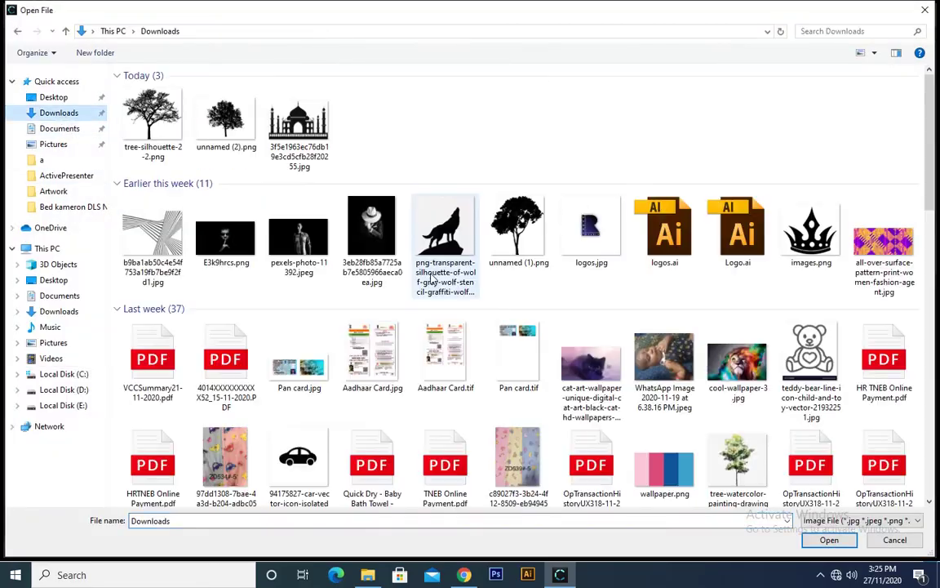
left_click(516, 454)
scroll(426, 277, "down", 6)
double_click(222, 137)
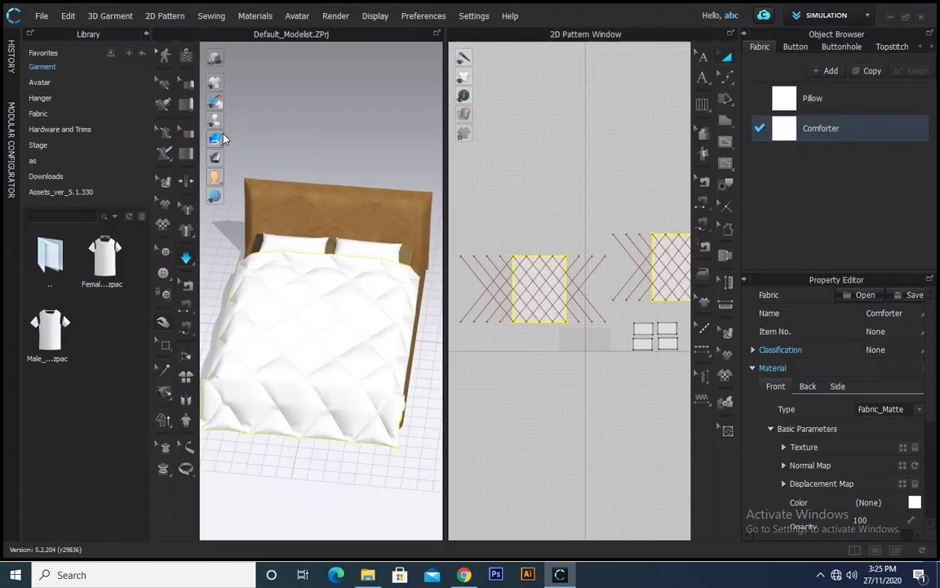
left_click(604, 450)
right_click_drag(327, 344, 369, 368)
scroll(369, 367, "up", 5)
scroll(367, 373, "up", 5)
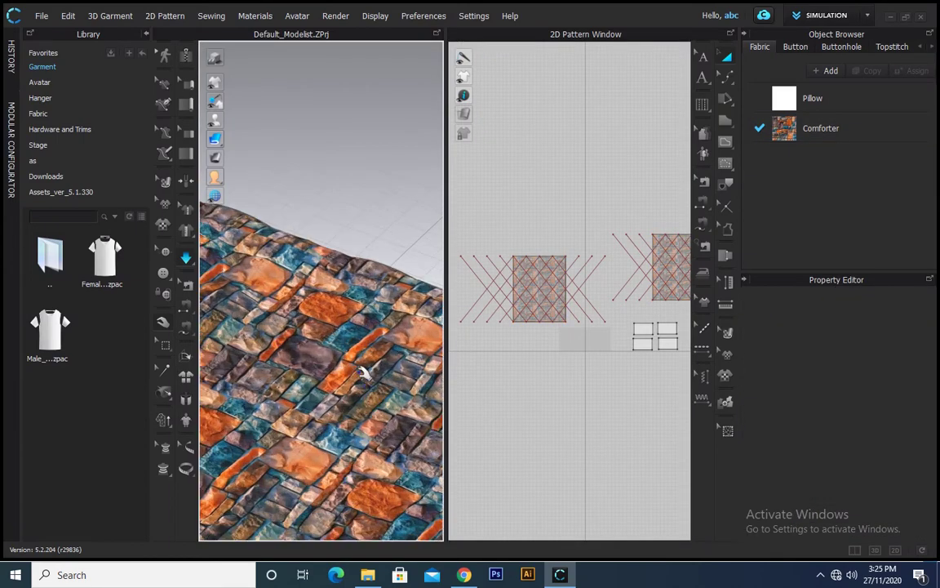
scroll(364, 380, "down", 8)
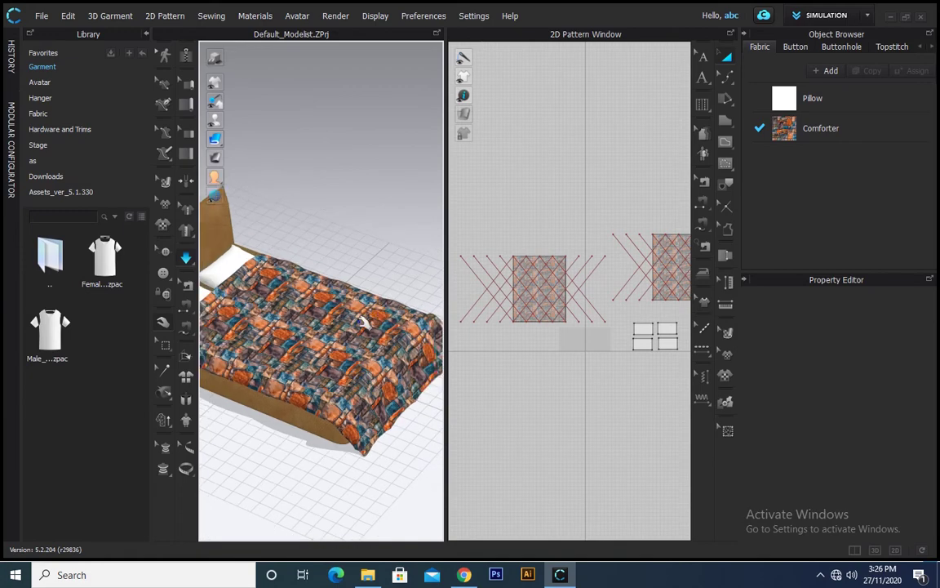
right_click_drag(330, 343, 484, 403)
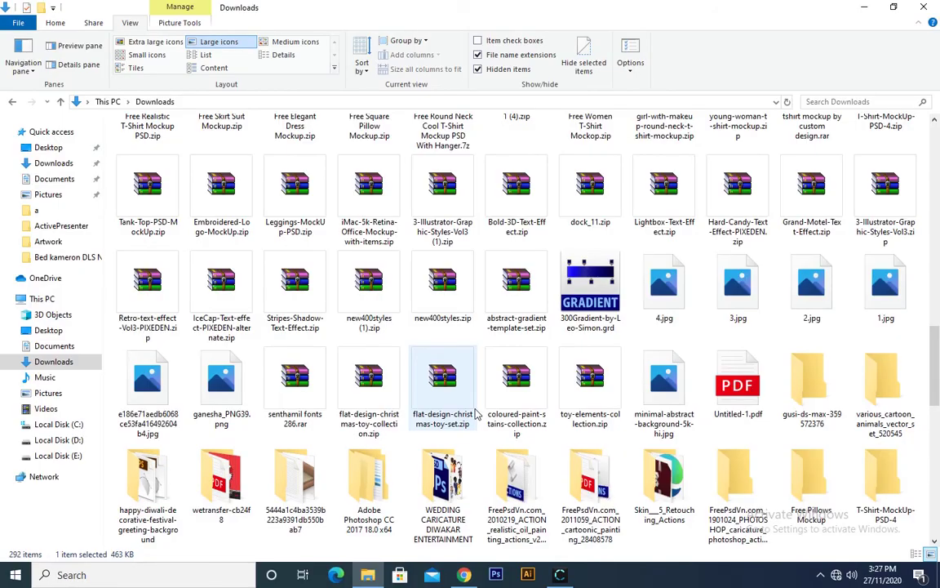
- In File Explorer, open the wedding-invitation-with-elegant-design-template folder in Downloads, copy its path and return to CLO
scroll(477, 415, "down", 15)
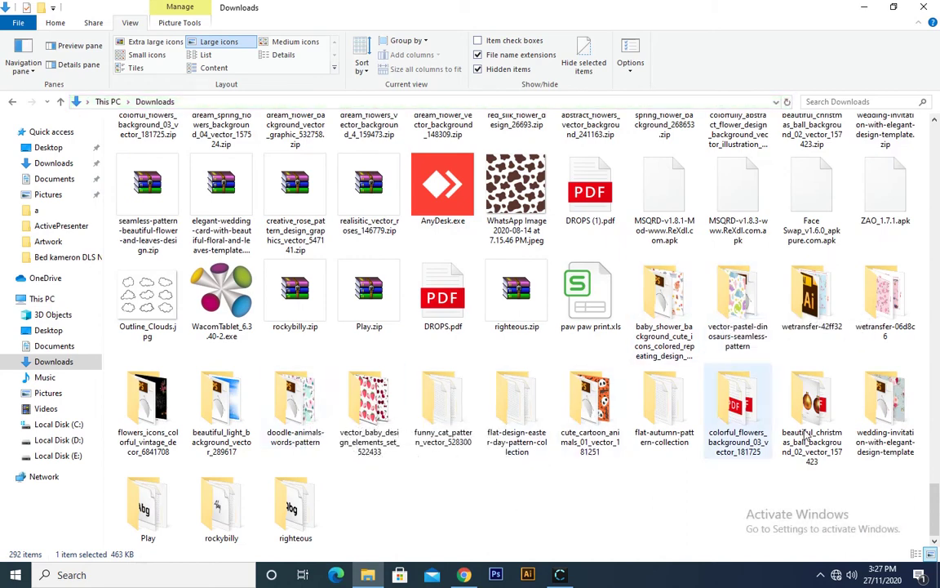
double_click(857, 412)
left_click(219, 41)
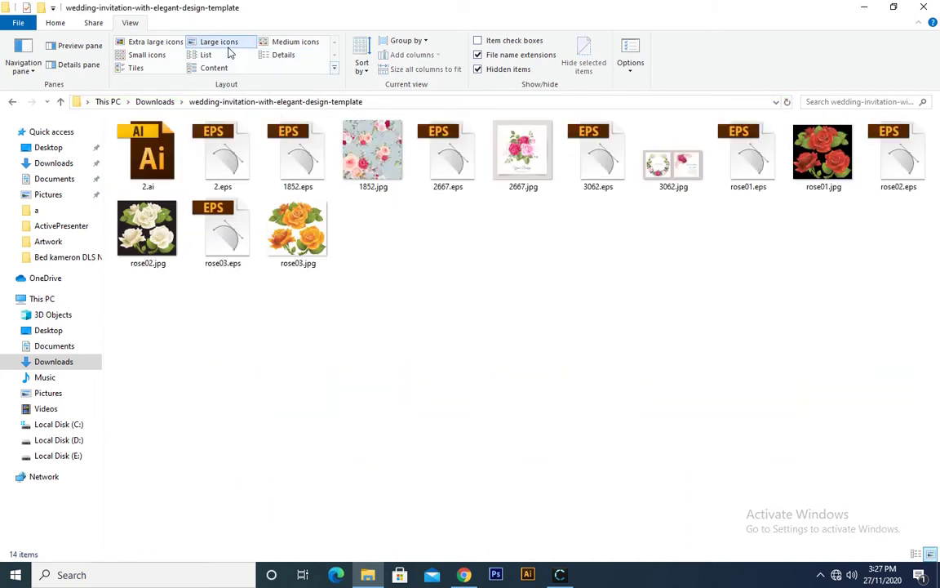
key("alt+Tab")
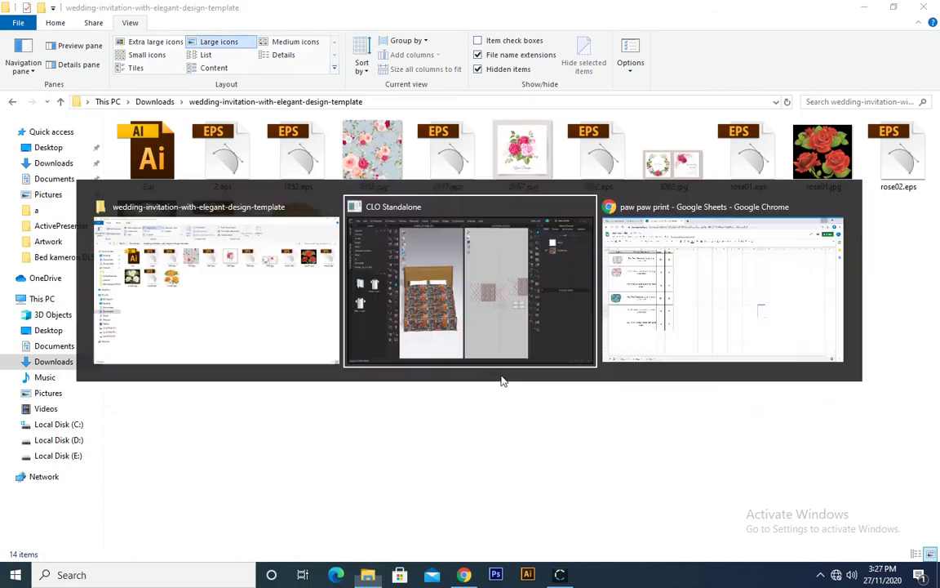
- Try to load an image from the wedding-invitation-with-elegant-design-template folder as the Comforter fabric's normal map
left_click(804, 129)
left_click(904, 449)
left_click(902, 465)
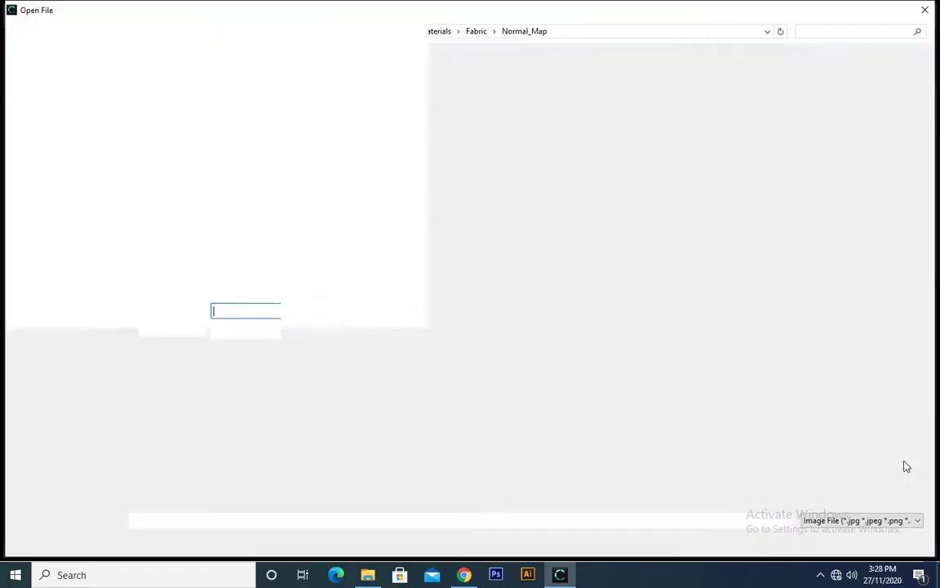
key("Return")
left_click(229, 117)
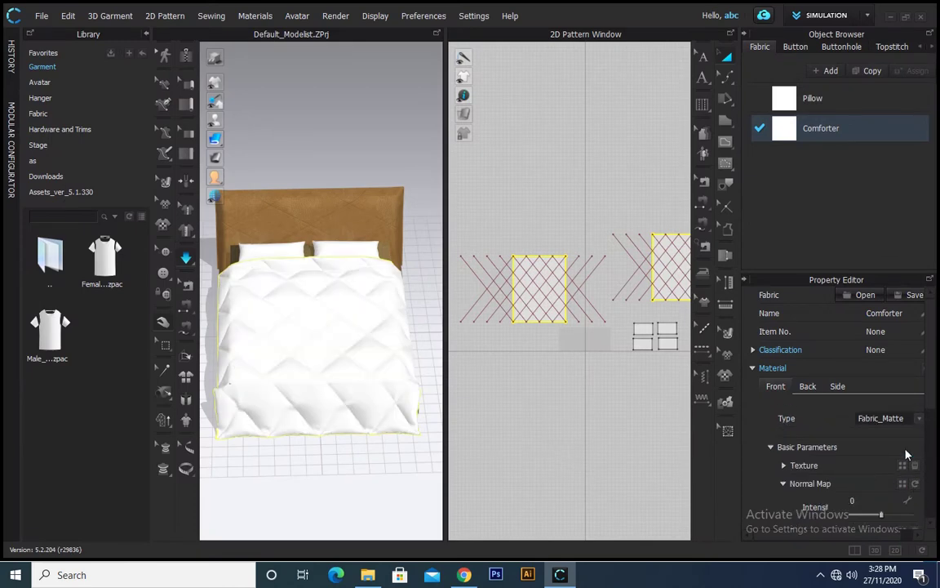
- Apply the rose-patterned image 1852.jpg from the wedding-invitation-with-elegant-design-template folder as the Comforter fabric's texture
scroll(906, 454, "down", 1)
left_click(903, 451)
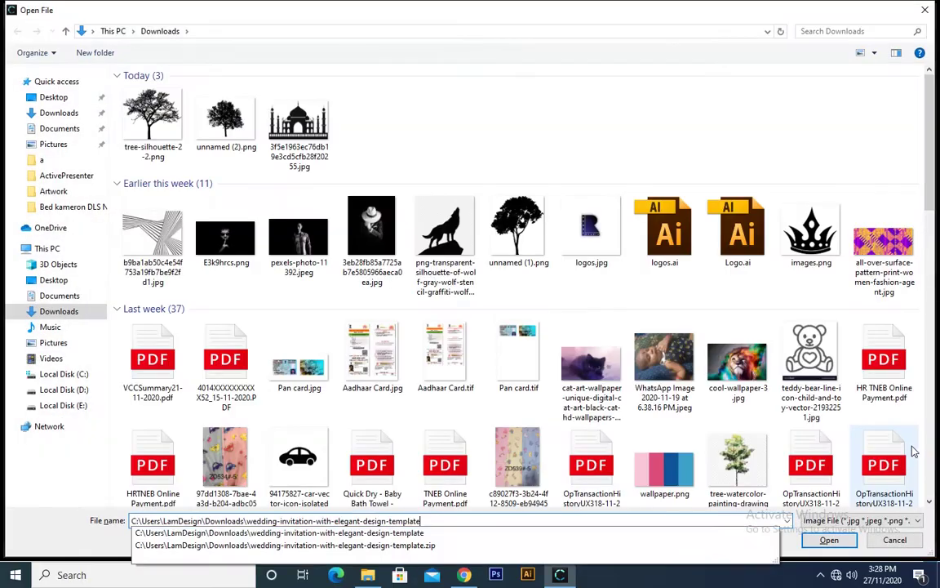
key("Return")
double_click(237, 111)
left_click(622, 429)
right_click_drag(335, 393, 314, 394)
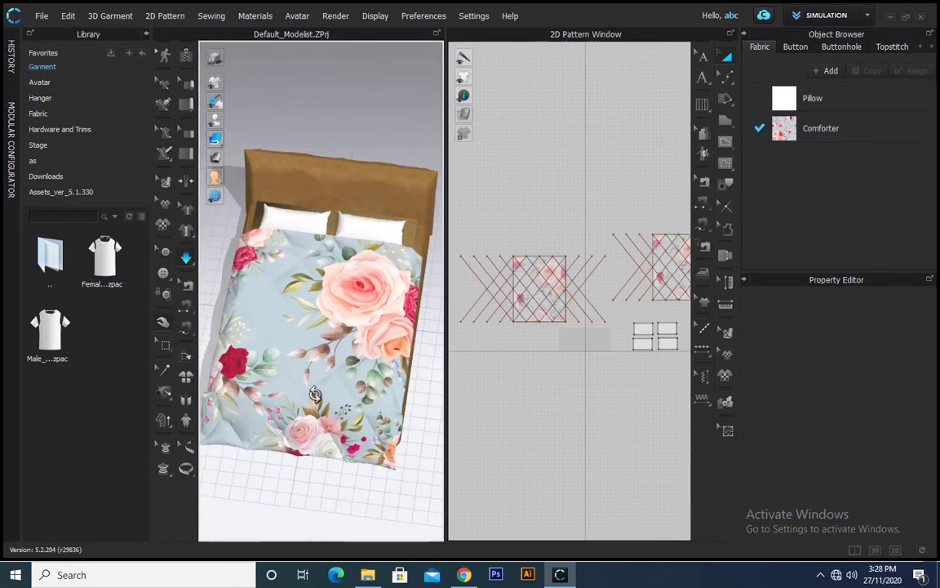
- Set the Pillow fabric's colour to C0D1D8 by sampling the light blue background of the floral duvet
scroll(517, 311, "down", 3)
scroll(350, 245, "up", 5)
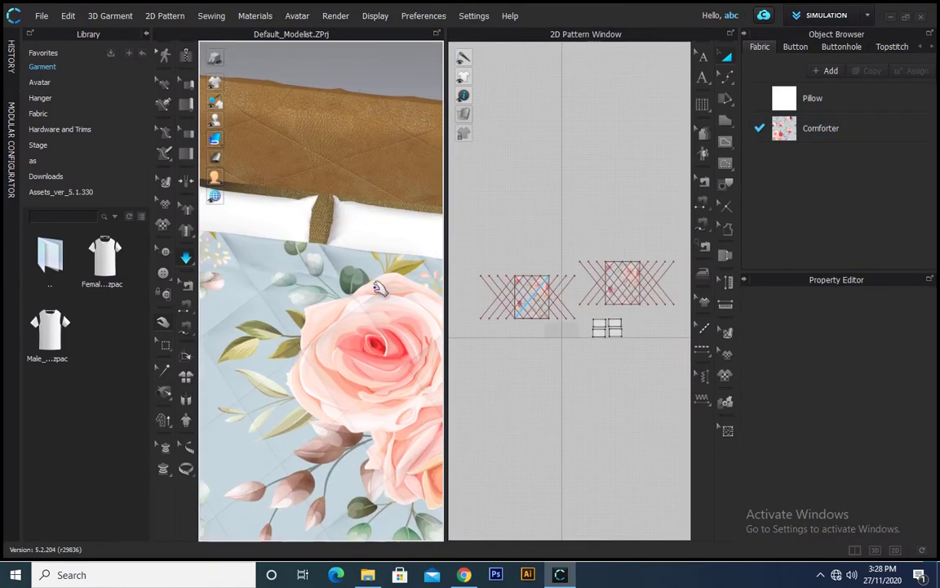
scroll(379, 286, "up", 2)
left_click_drag(585, 314, 629, 344)
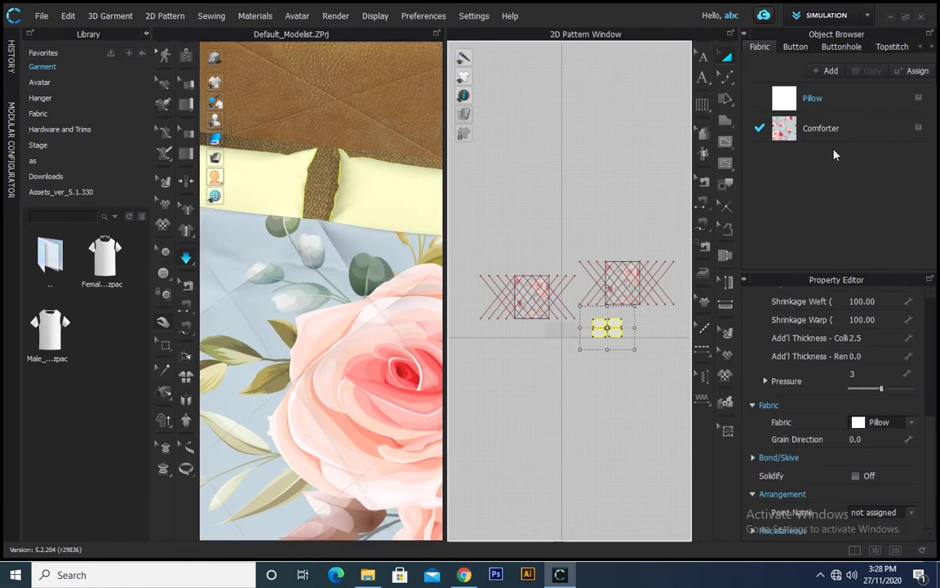
left_click(808, 97)
scroll(897, 431, "down", 5)
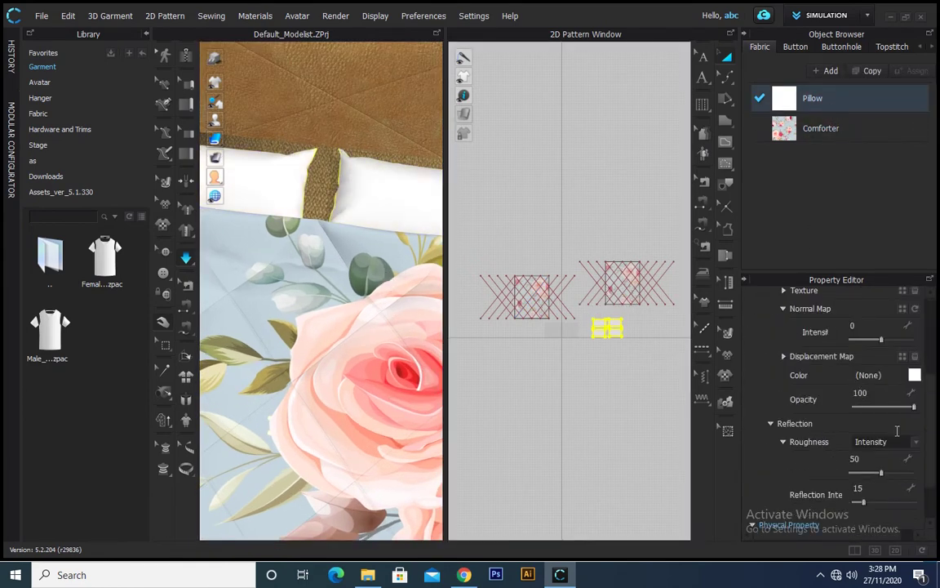
left_click(914, 375)
left_click(352, 169)
left_click(252, 241)
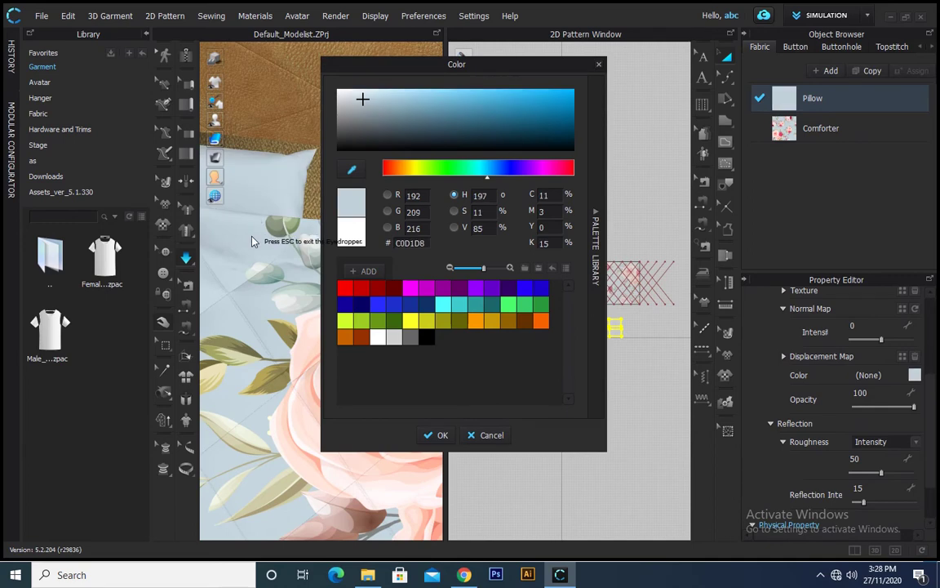
left_click(437, 435)
- Try to recolour the mattress mesh between the pillows with light blue sampled from the bedding and inspect it
left_click(327, 167)
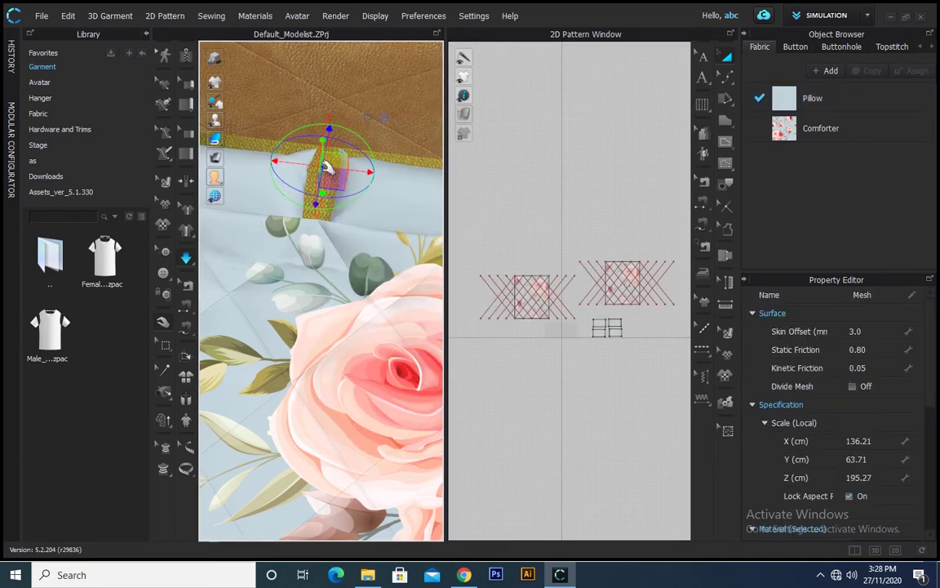
scroll(898, 430, "down", 5)
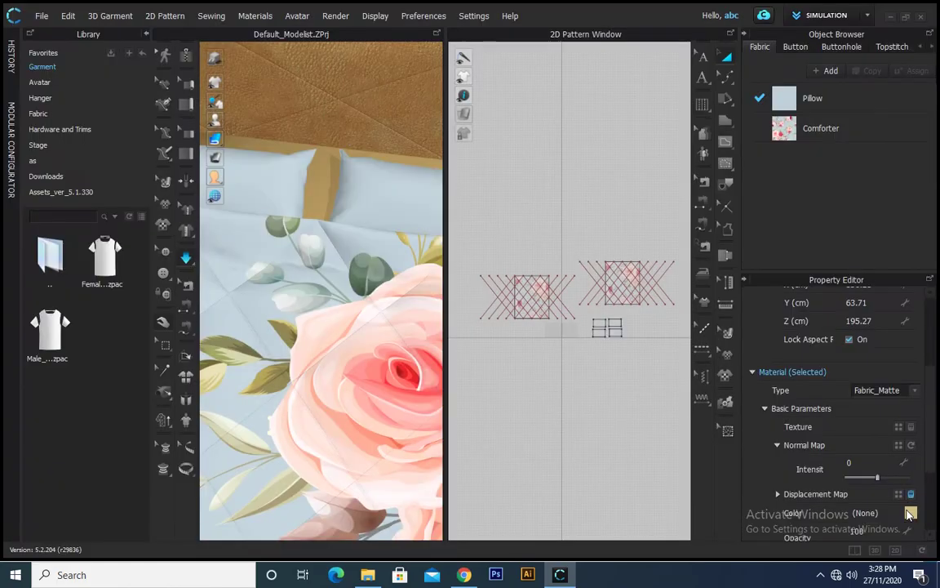
left_click(909, 514)
left_click(351, 169)
left_click(286, 181)
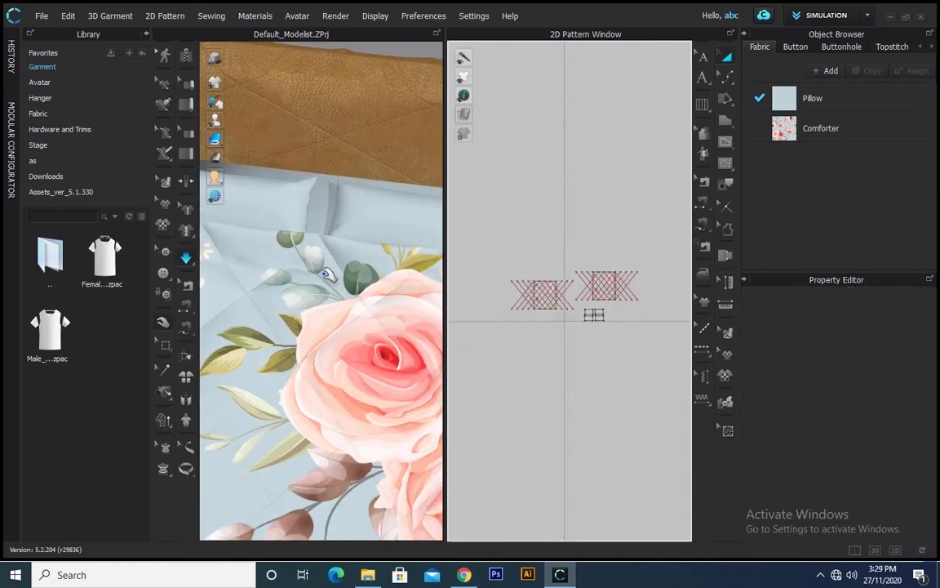
scroll(328, 275, "down", 4)
right_click_drag(315, 305, 349, 321)
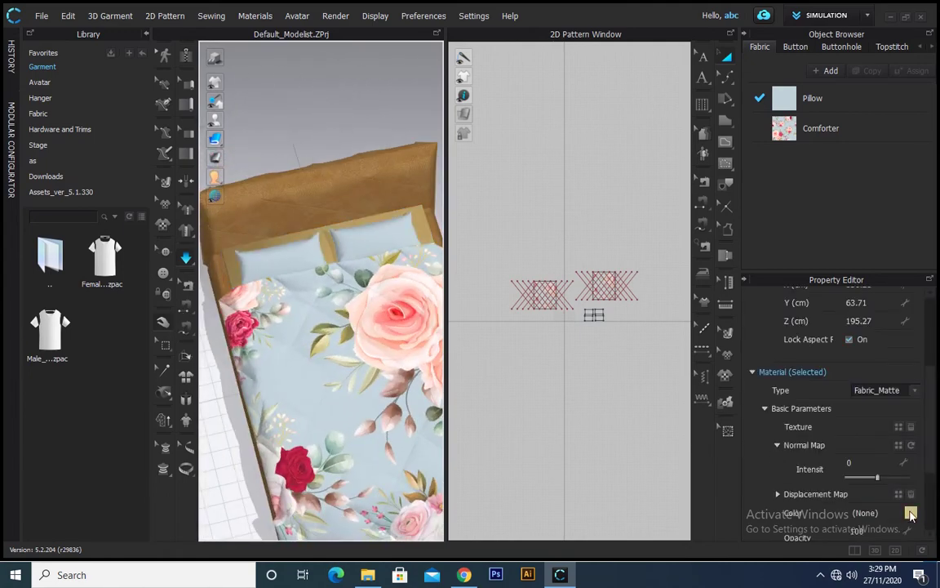
- Recolour the mattress mesh with light blue sampled from the bedding, and lighten the shade to full brightness
left_click(911, 514)
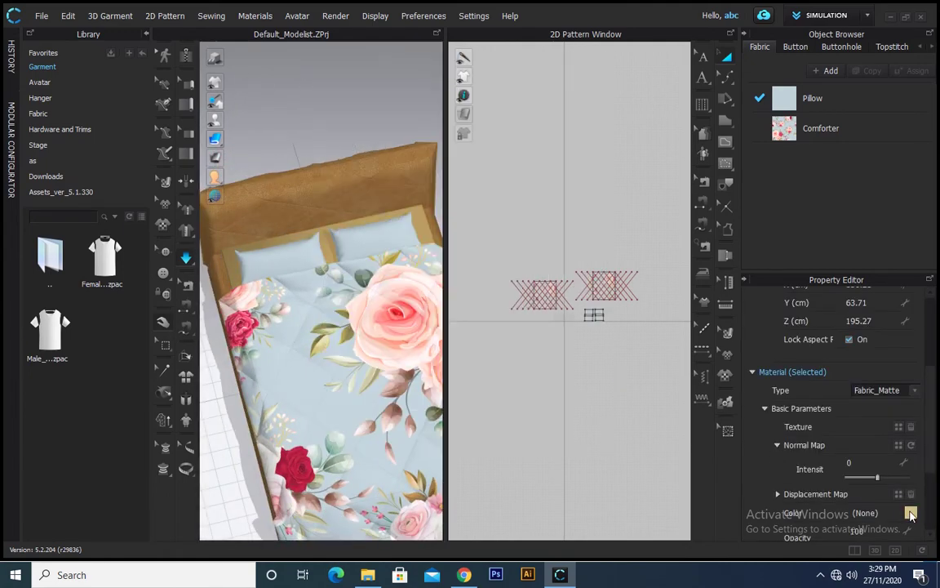
left_click(911, 514)
left_click(352, 169)
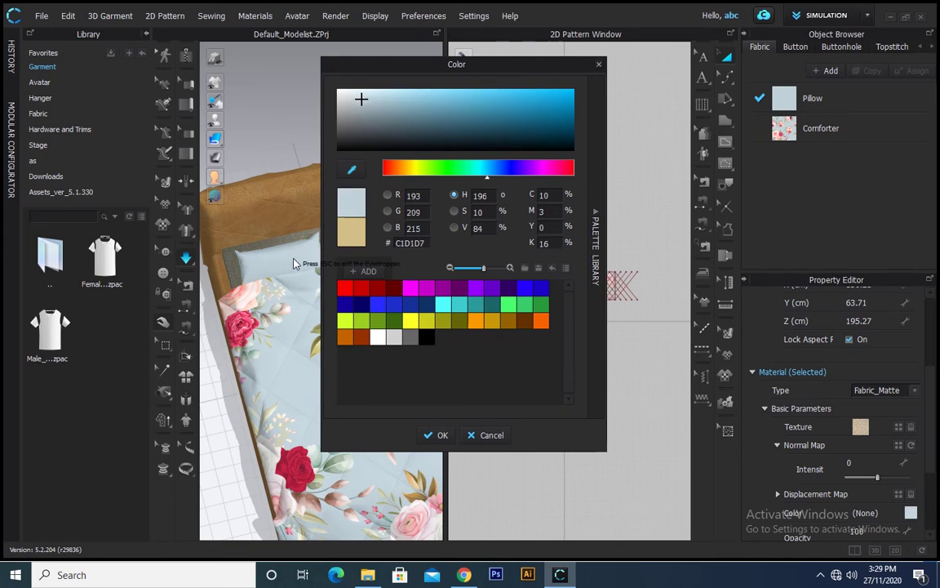
left_click(294, 260)
left_click_drag(360, 99, 357, 80)
left_click(447, 440)
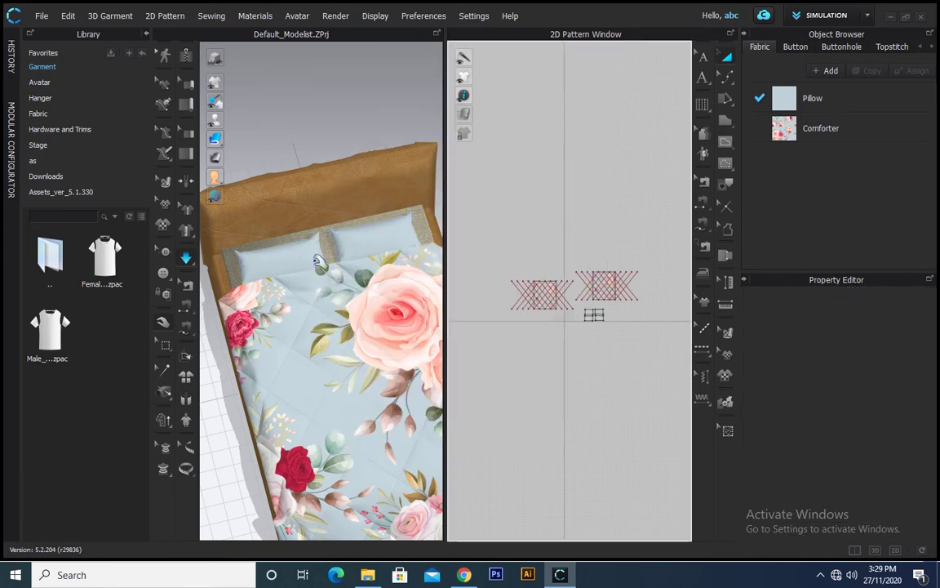
- Try sampled blue and several palette colours on the bed frame, and apply the dark grey swatch
right_click_drag(318, 261, 246, 235)
left_click(245, 235)
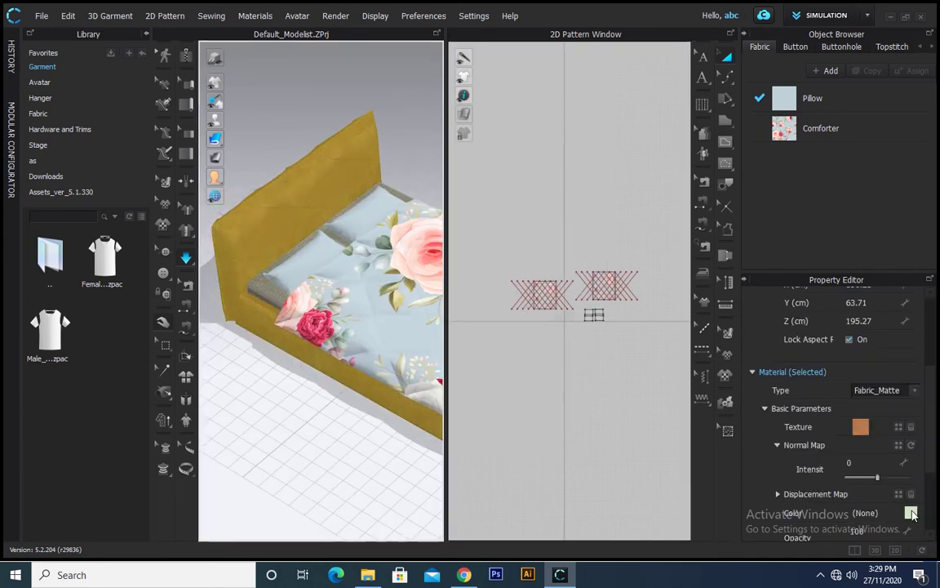
left_click(911, 513)
left_click(351, 168)
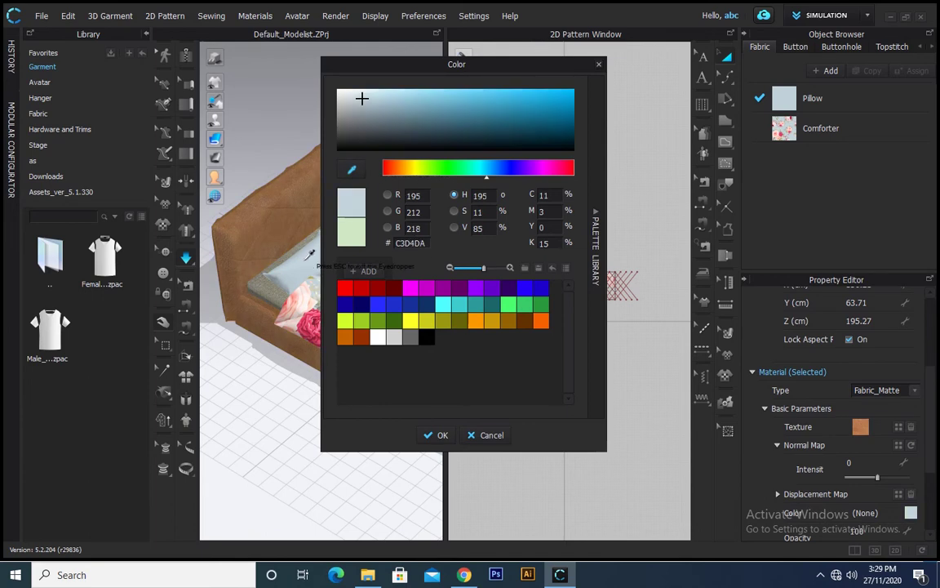
left_click(444, 323)
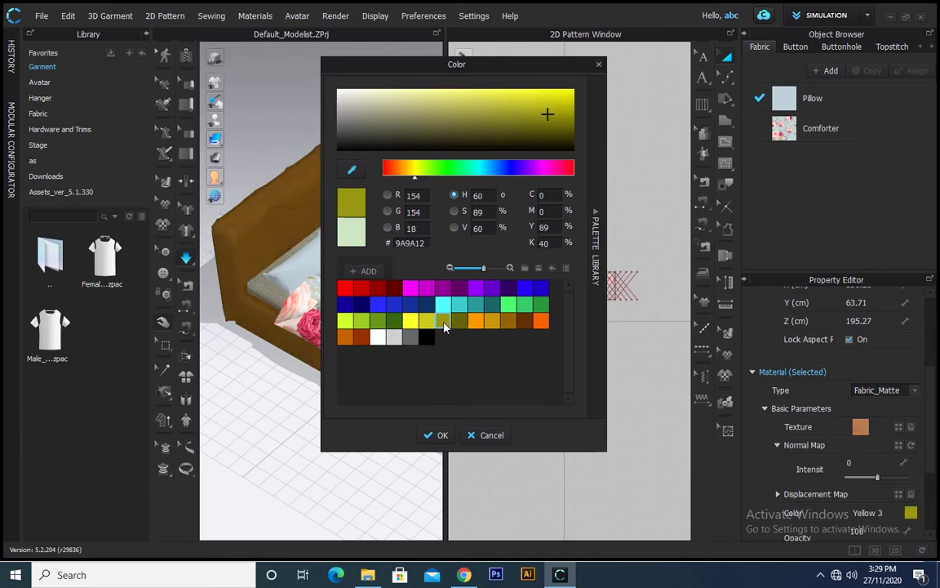
left_click(411, 337)
left_click(425, 337)
left_click(413, 336)
left_click(441, 431)
left_click(516, 438)
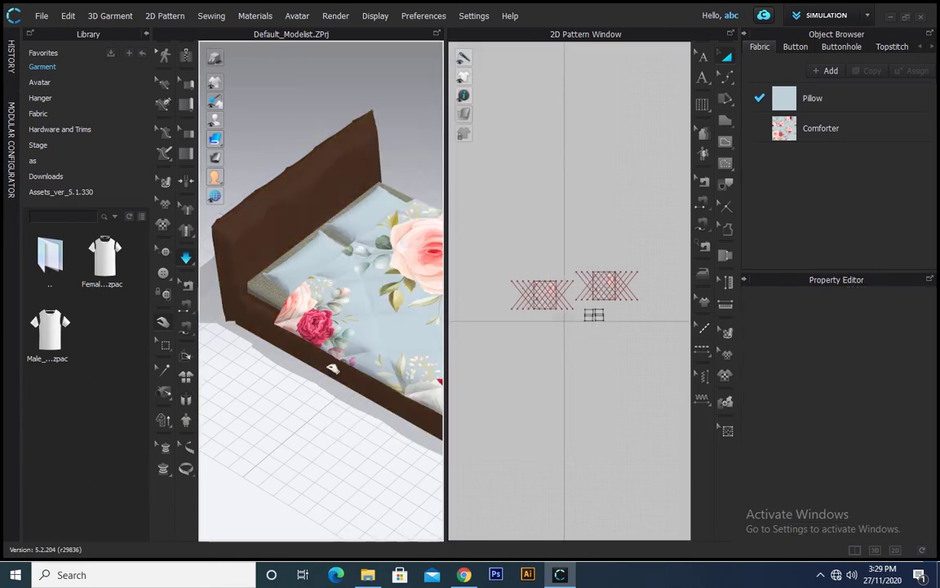
- Stop the simulation and open the Render window with its image and video properties for the whole bed
right_click_drag(333, 369, 573, 437)
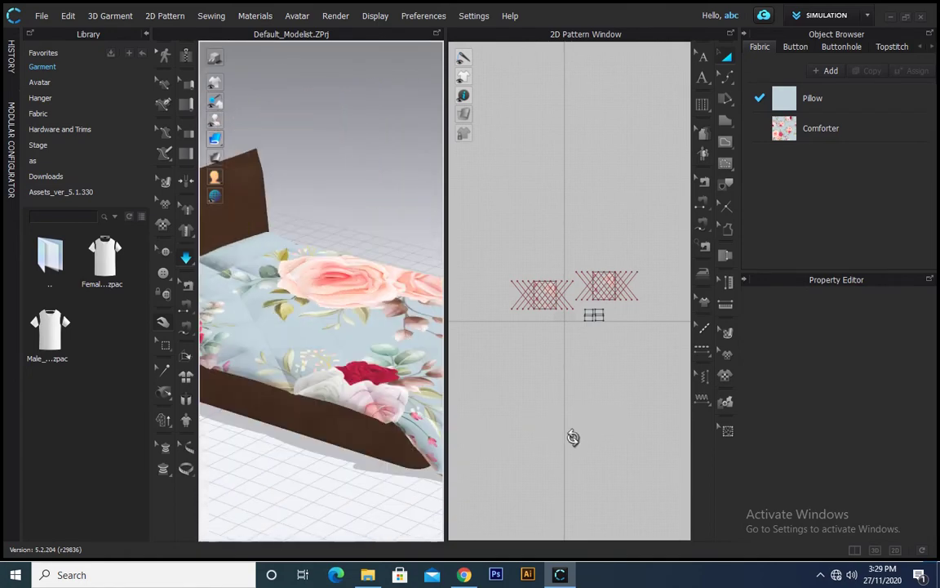
left_click(187, 259)
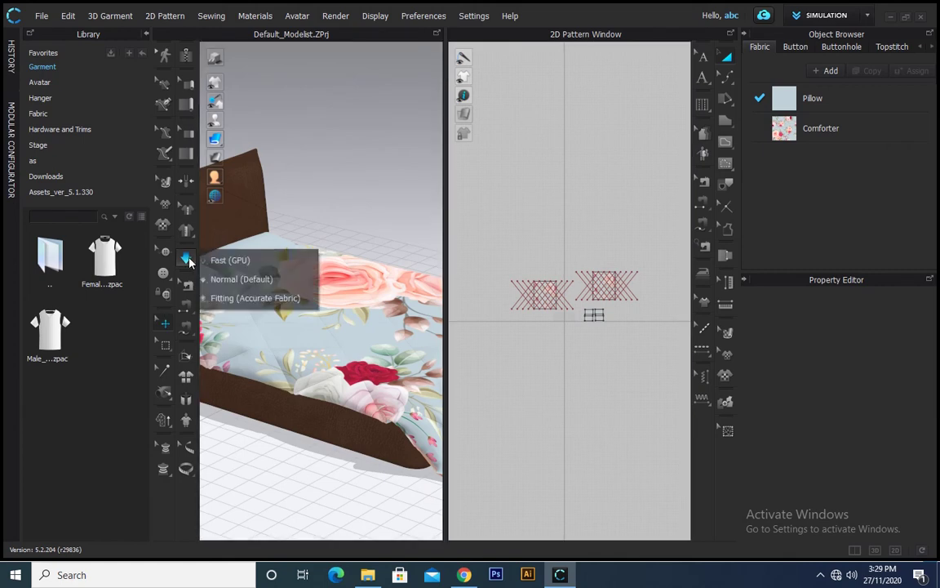
left_click(219, 260)
left_click(567, 409)
left_click(334, 15)
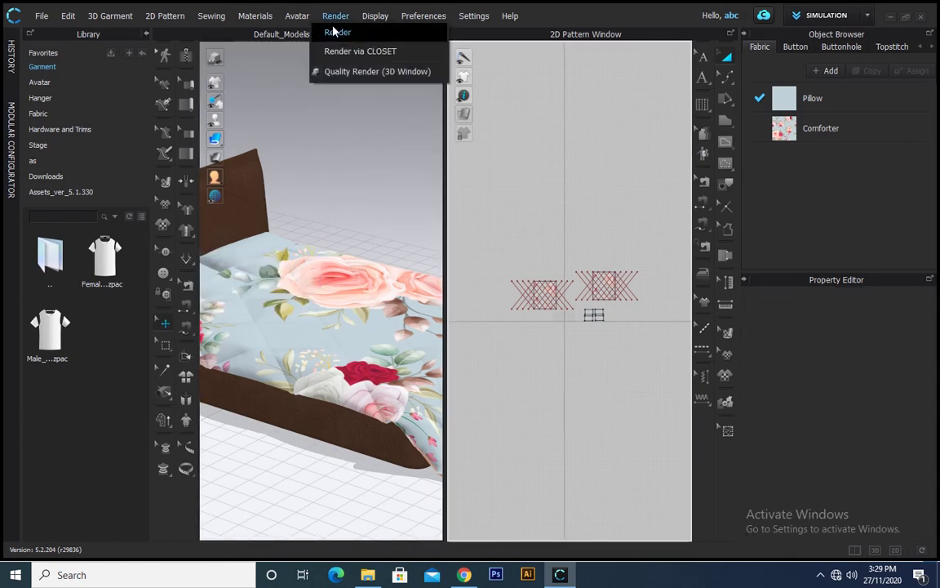
left_click(335, 32)
left_click(477, 55)
- Set the render image size to 640 x 480 and the background colour to light grey D1D1D1
left_click(889, 368)
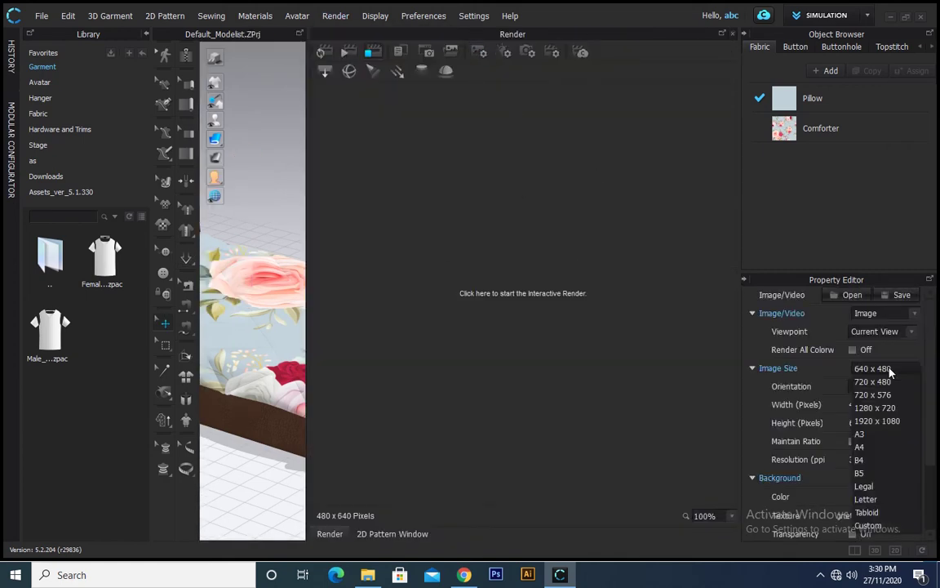
left_click(888, 369)
left_click(911, 496)
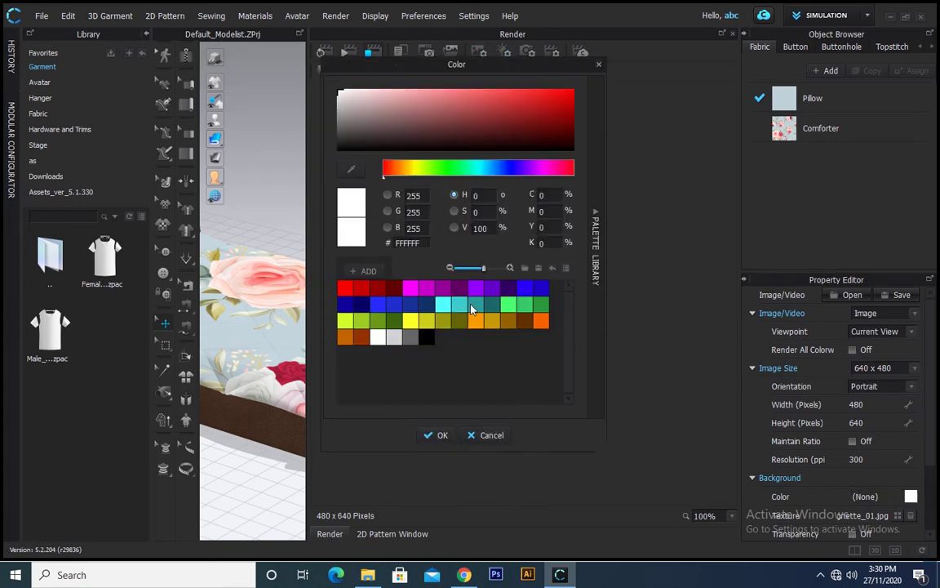
left_click(393, 337)
left_click(409, 337)
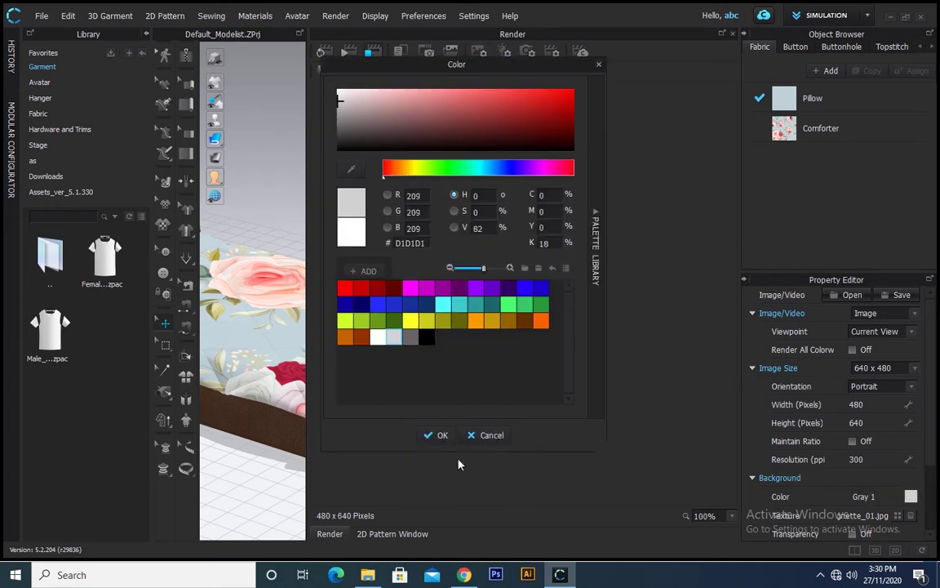
left_click(488, 435)
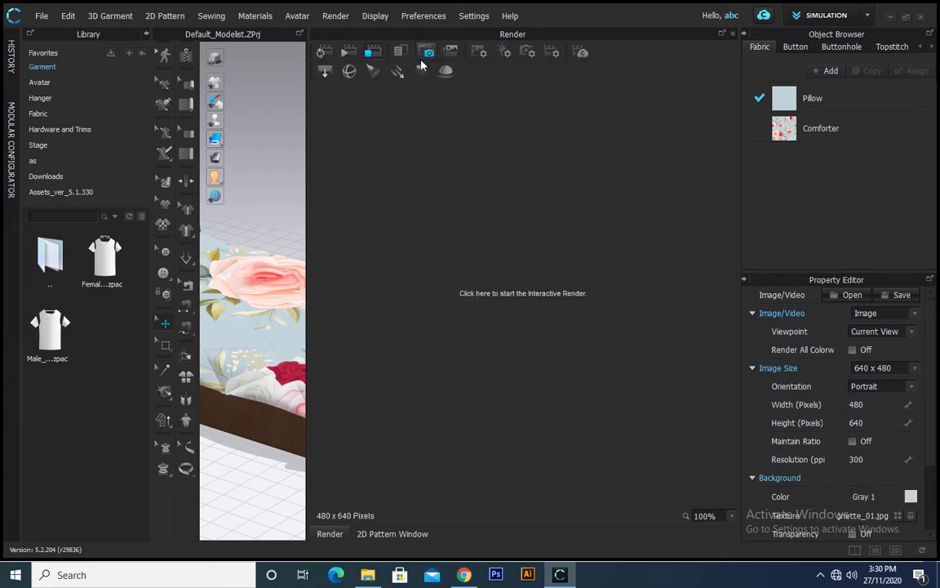
- Preview the bed with an interactive render in Landscape orientation, and stop it once the bed fills the frame
left_click(447, 232)
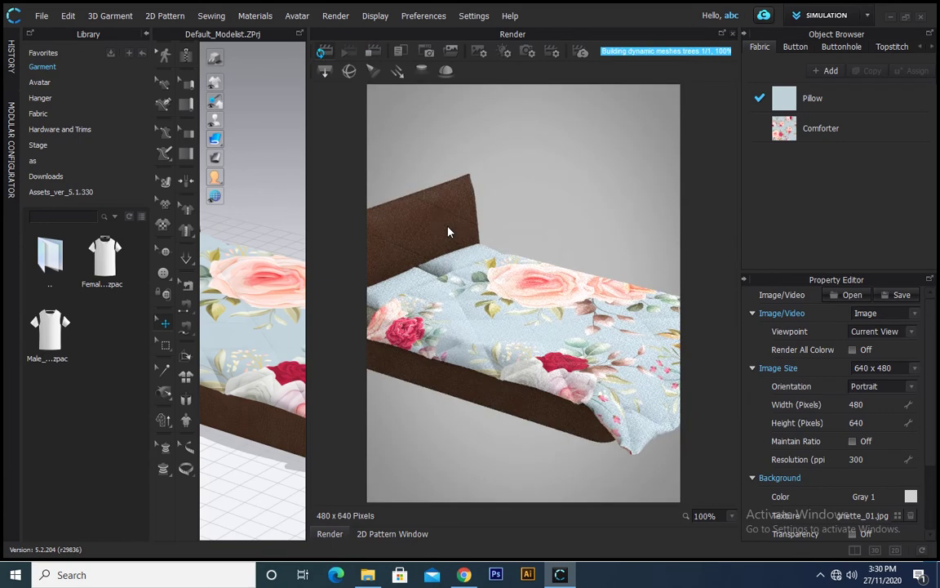
left_click(886, 386)
left_click(898, 403)
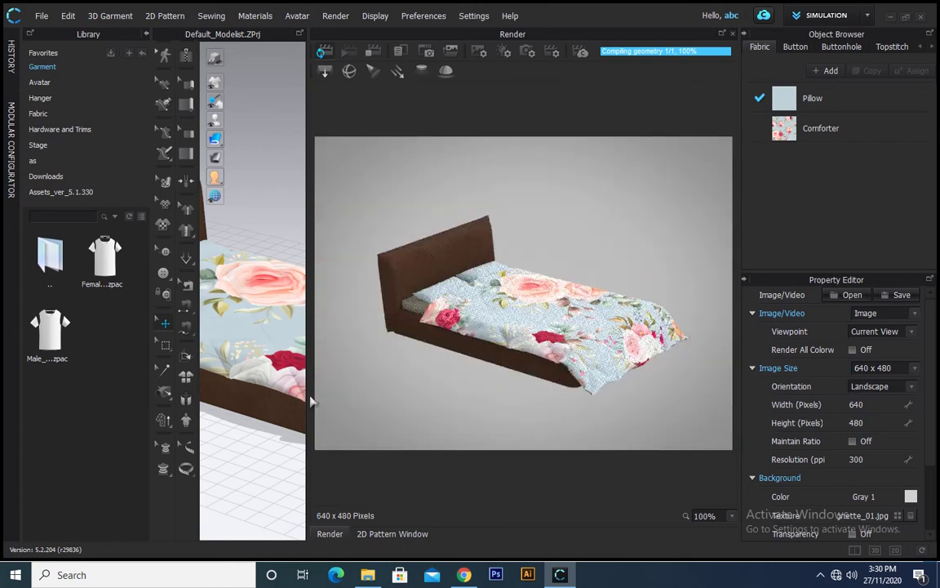
scroll(258, 403, "up", 3)
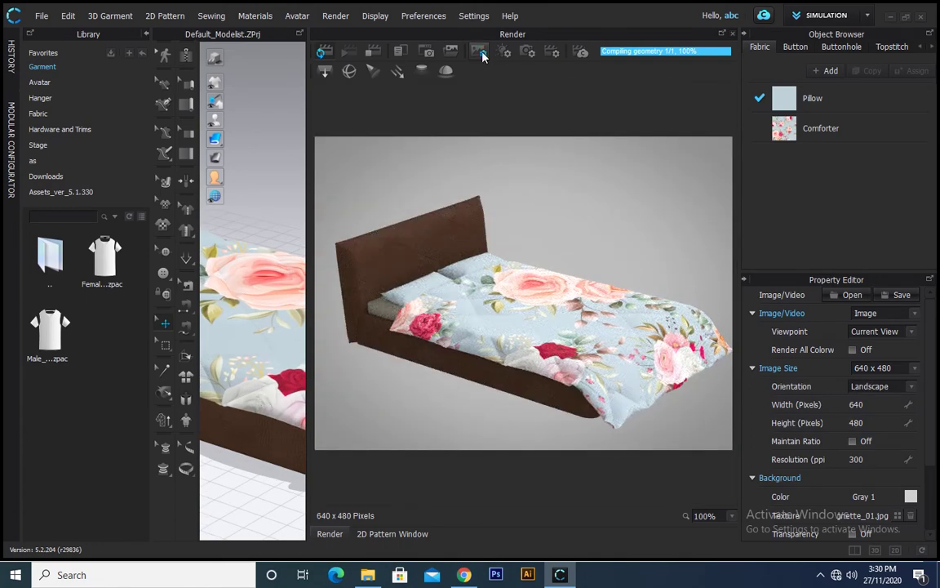
left_click(372, 50)
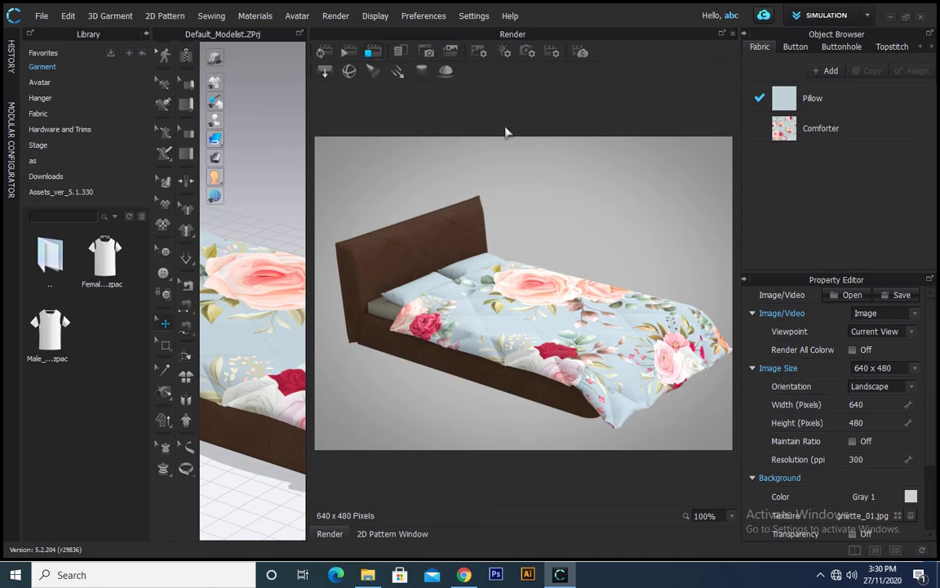
- Add an IES light to the scene and turn on the ground shadow in the light properties
left_click(424, 71)
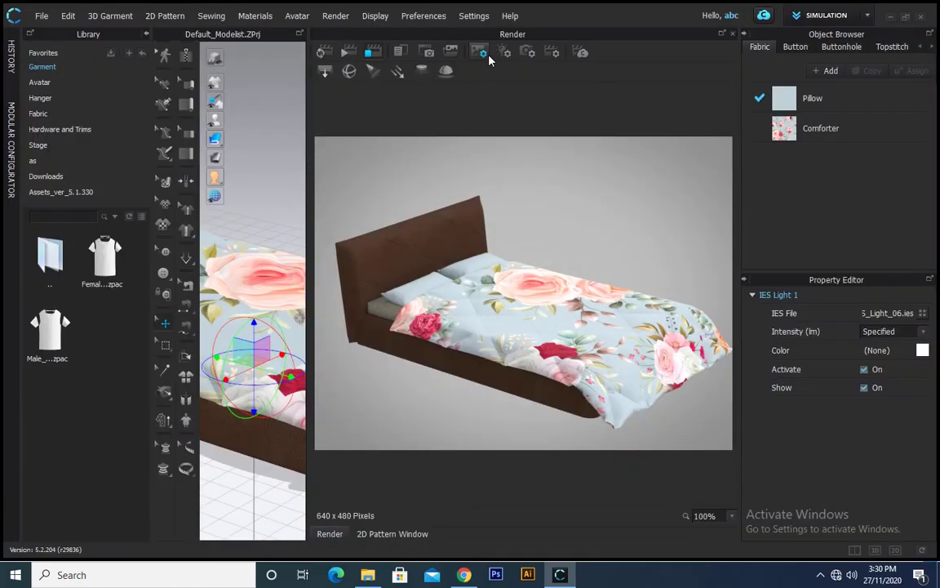
left_click(505, 51)
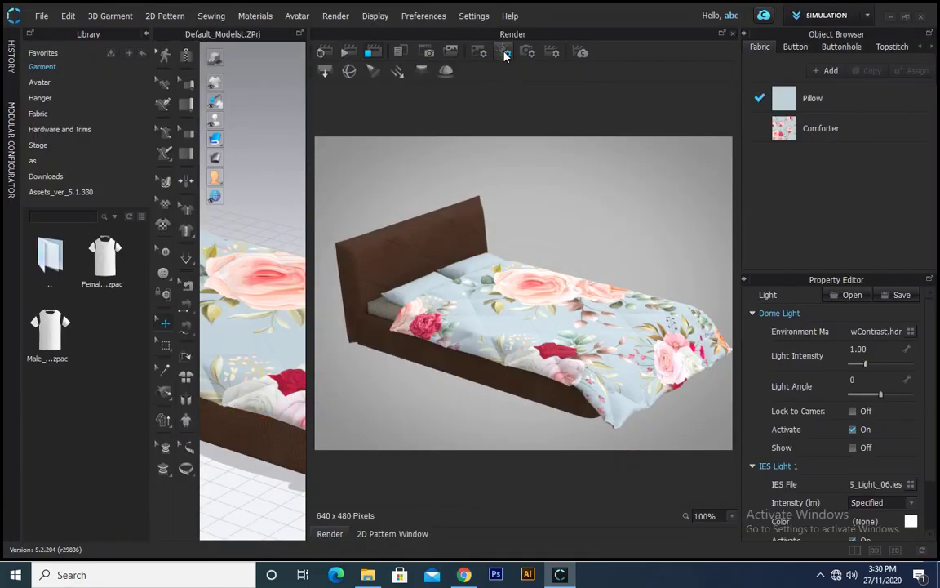
scroll(851, 494, "down", 1)
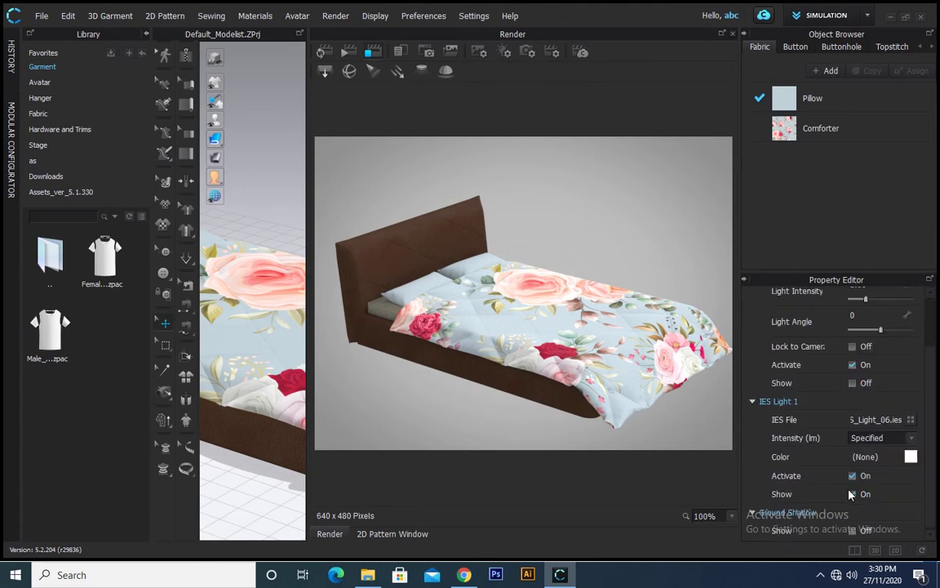
- Run the interactive render again to preview the bed with its new lighting and shadow, and stop it
left_click(324, 51)
right_click_drag(234, 337, 243, 365)
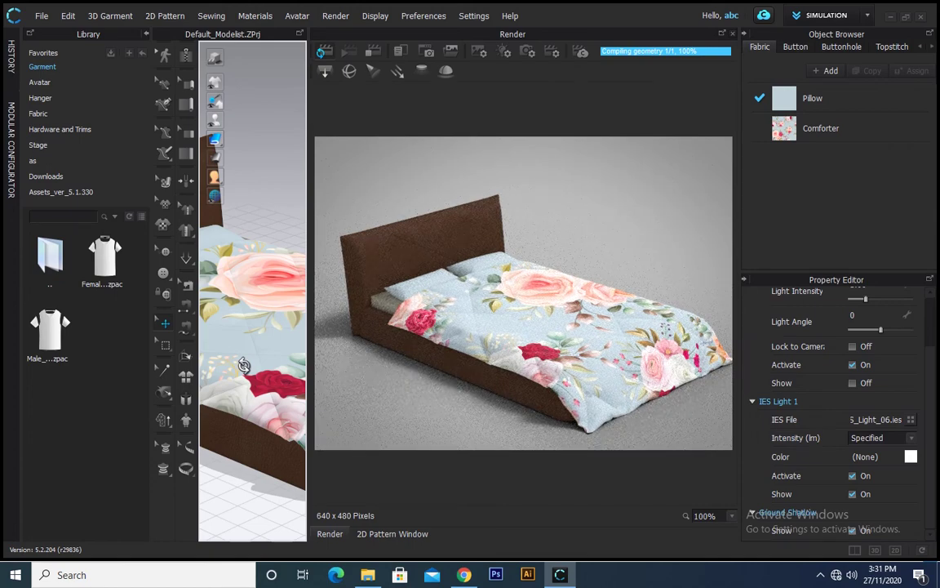
right_click_drag(243, 365, 236, 361)
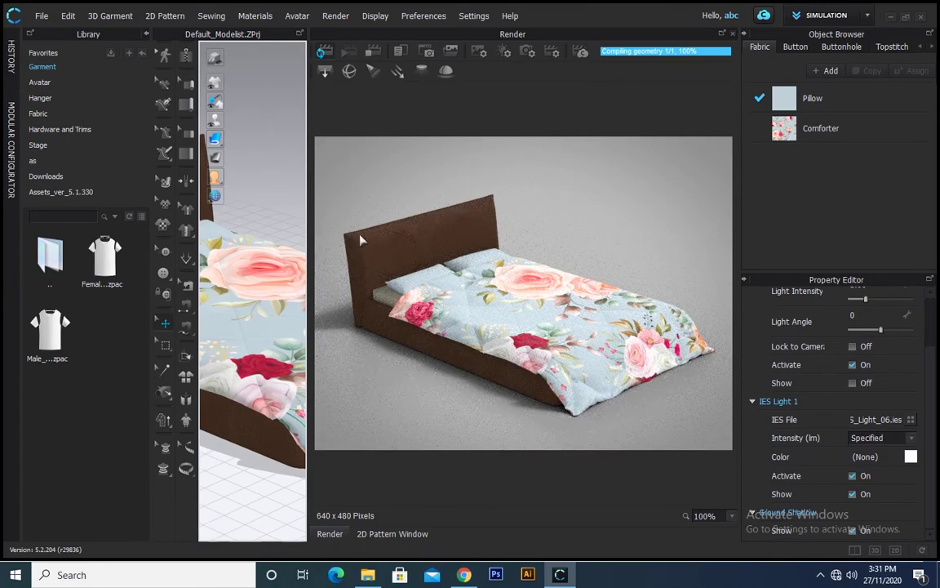
left_click(373, 54)
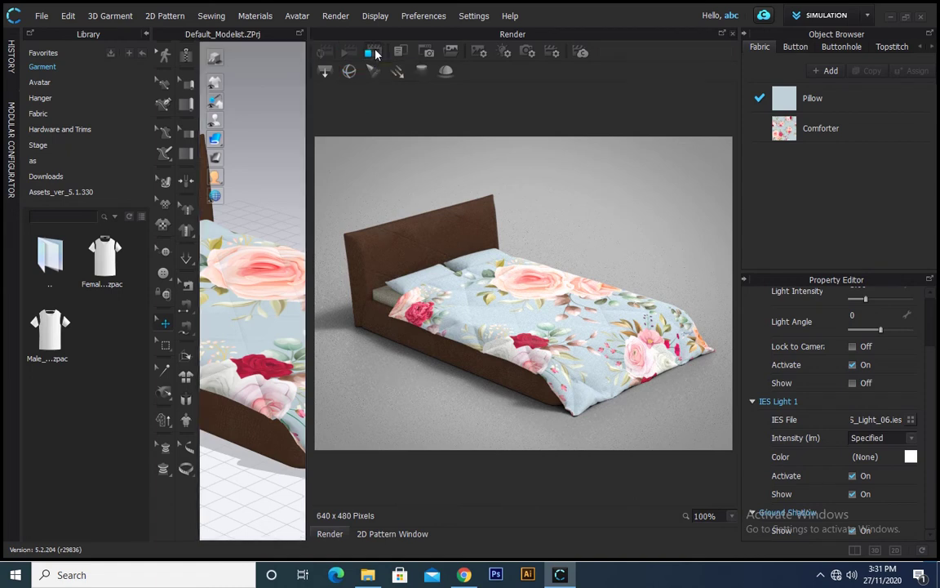
- Set the render image size to A3 and the saved image format to JPG
scroll(889, 437, "up", 2)
left_click(479, 53)
left_click(881, 368)
left_click(867, 434)
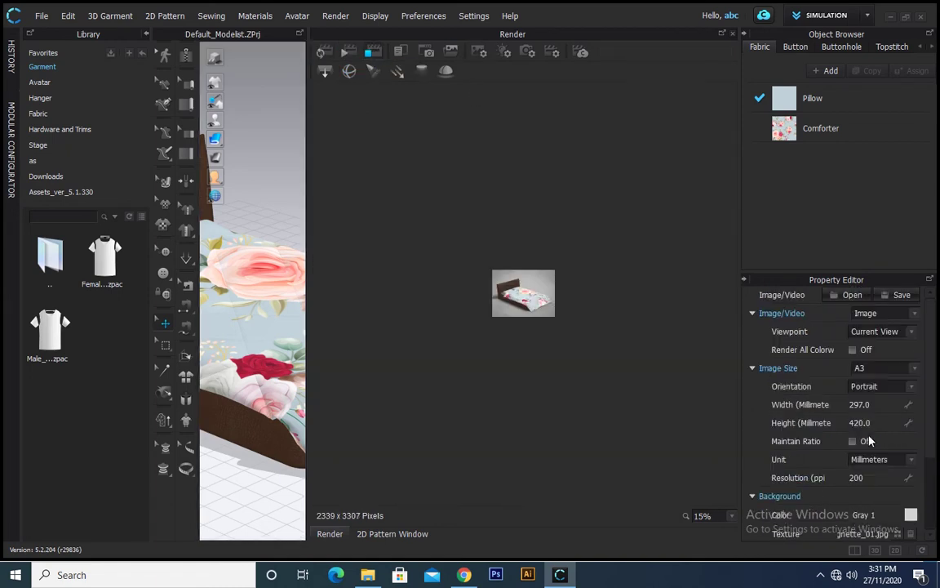
scroll(878, 484, "down", 4)
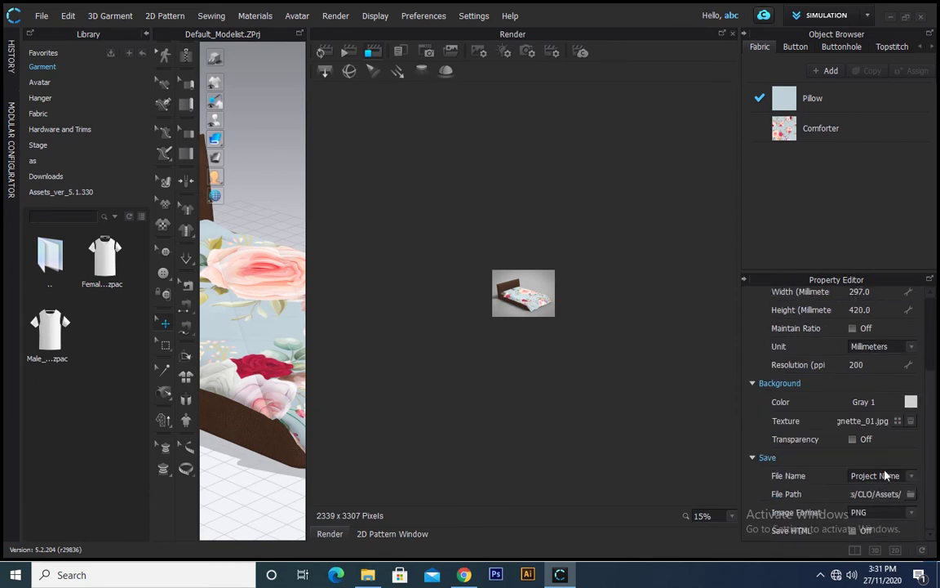
left_click(859, 527)
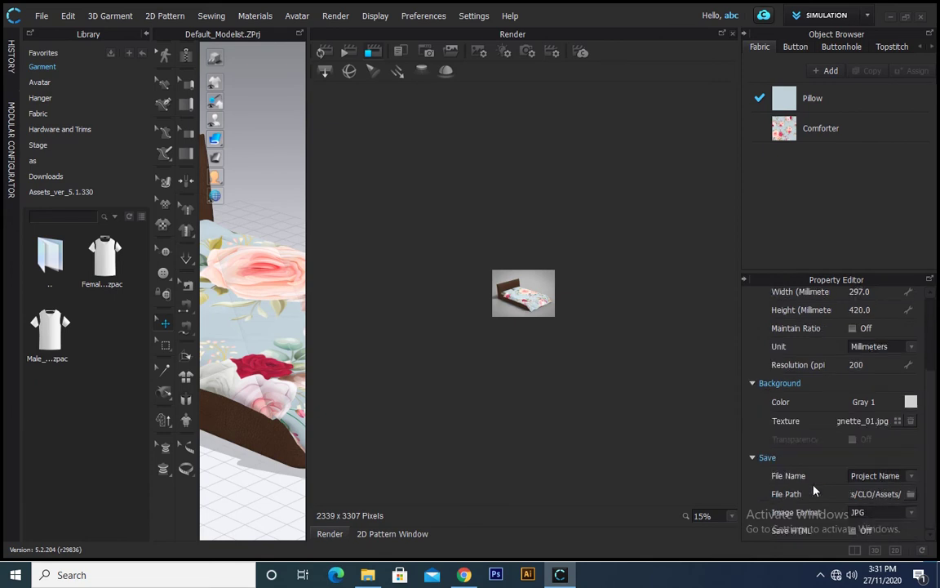
- Switch the A3 render to Landscape orientation and run the final render of the bed
left_click(348, 51)
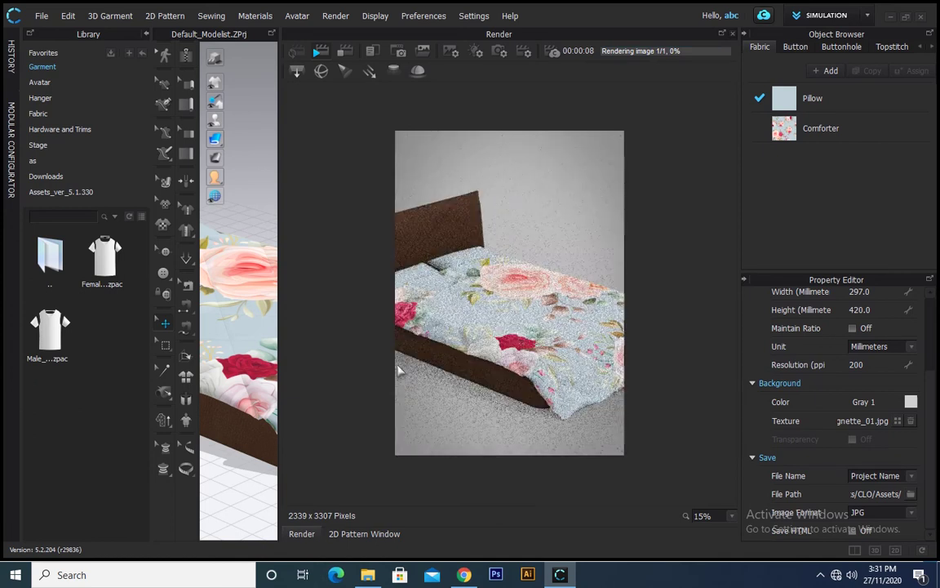
scroll(760, 344, "up", 3)
left_click(873, 386)
left_click(872, 398)
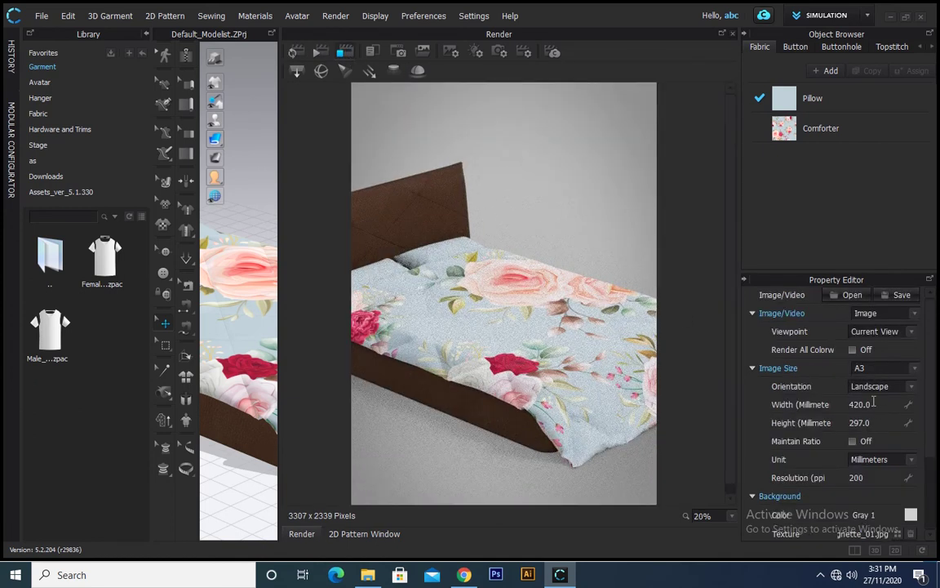
left_click(319, 52)
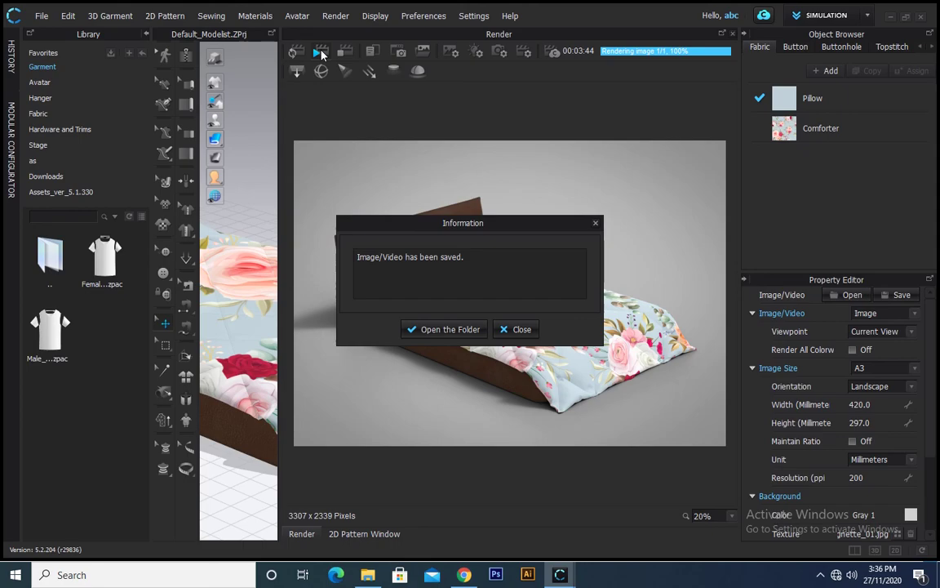
- Switch to File Explorer at the render's output folder and open Default_Modelist_3.jpg in Photos
left_click(456, 327)
scroll(680, 360, "down", 10)
scroll(679, 359, "down", 20)
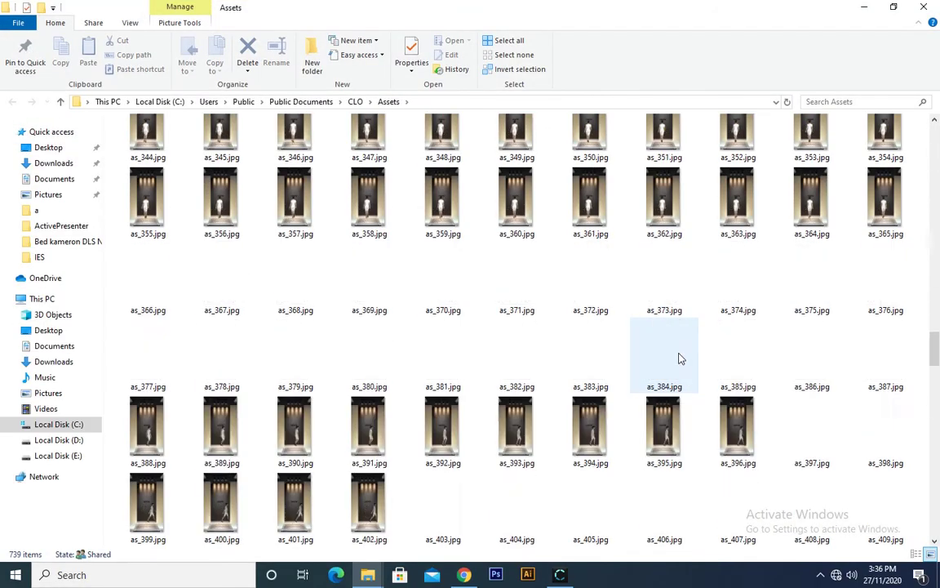
scroll(678, 359, "up", 3)
left_click(302, 253)
right_click(297, 250)
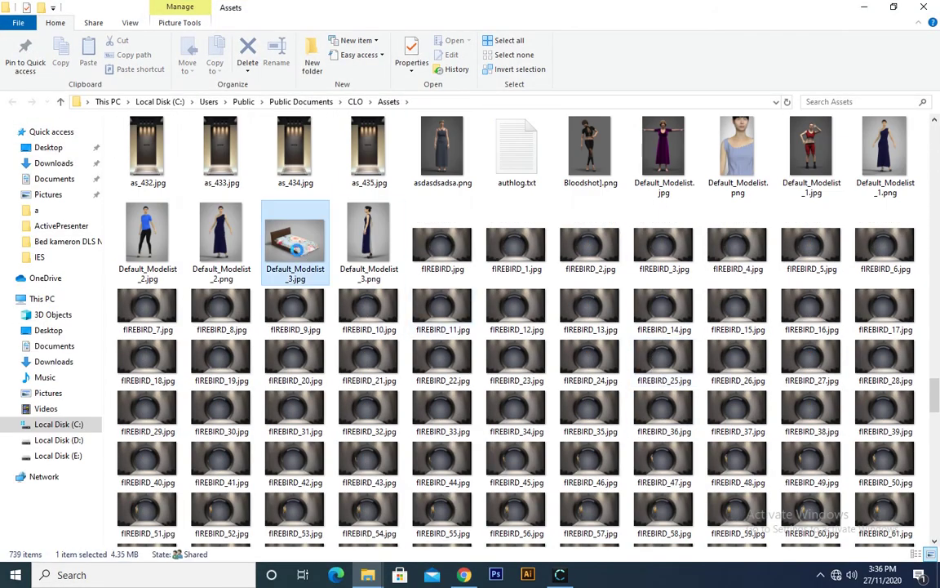
left_click(204, 85)
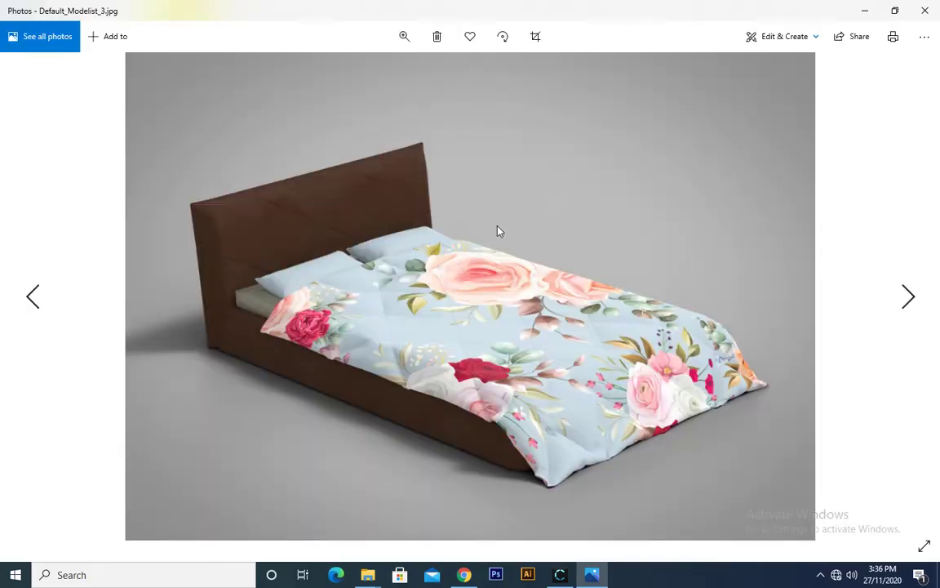
- Examine the rendered duvet, pillows and bed frame up close for quilting, floral print and leather detail
left_click(404, 37)
left_click_drag(392, 75, 369, 85)
left_click_drag(579, 368, 400, 188)
left_click_drag(710, 388, 559, 259)
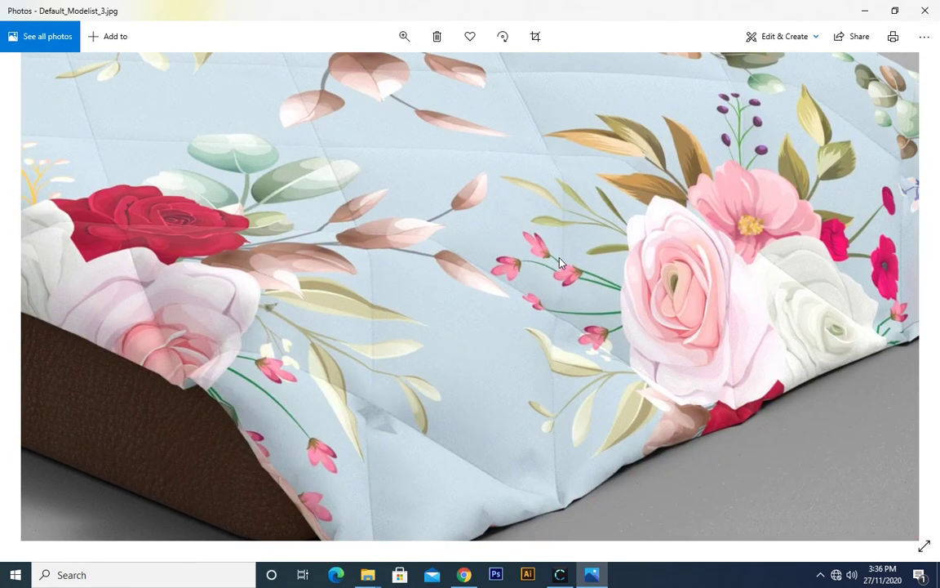
left_click_drag(510, 364, 523, 257)
left_click_drag(625, 279, 545, 408)
left_click_drag(691, 253, 619, 406)
left_click_drag(163, 355, 869, 363)
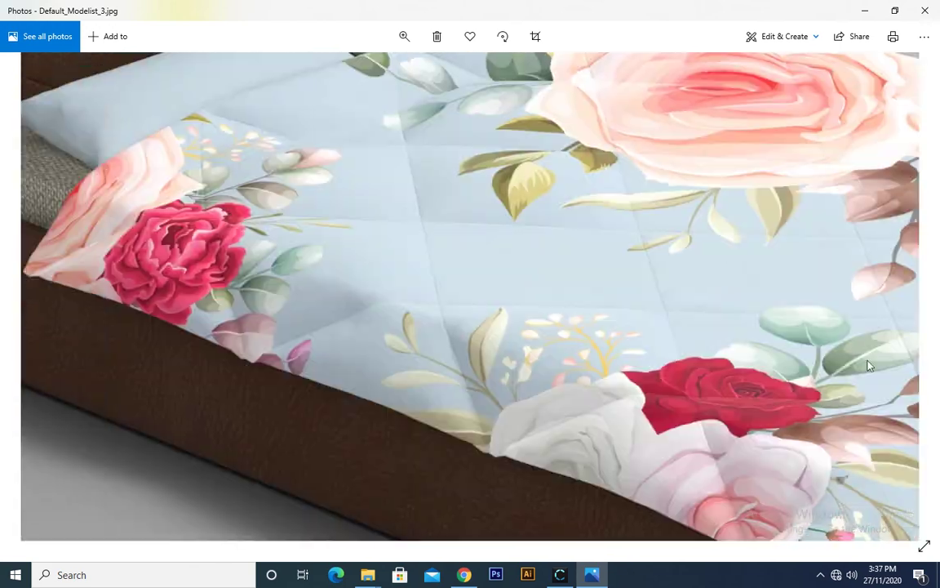
left_click_drag(352, 173, 589, 415)
left_click(404, 36)
left_click_drag(367, 72, 344, 77)
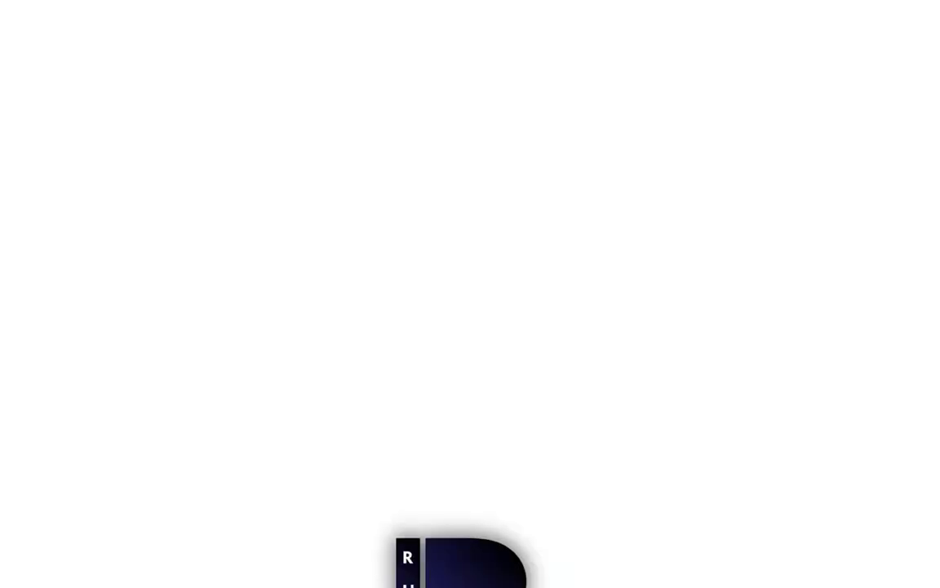